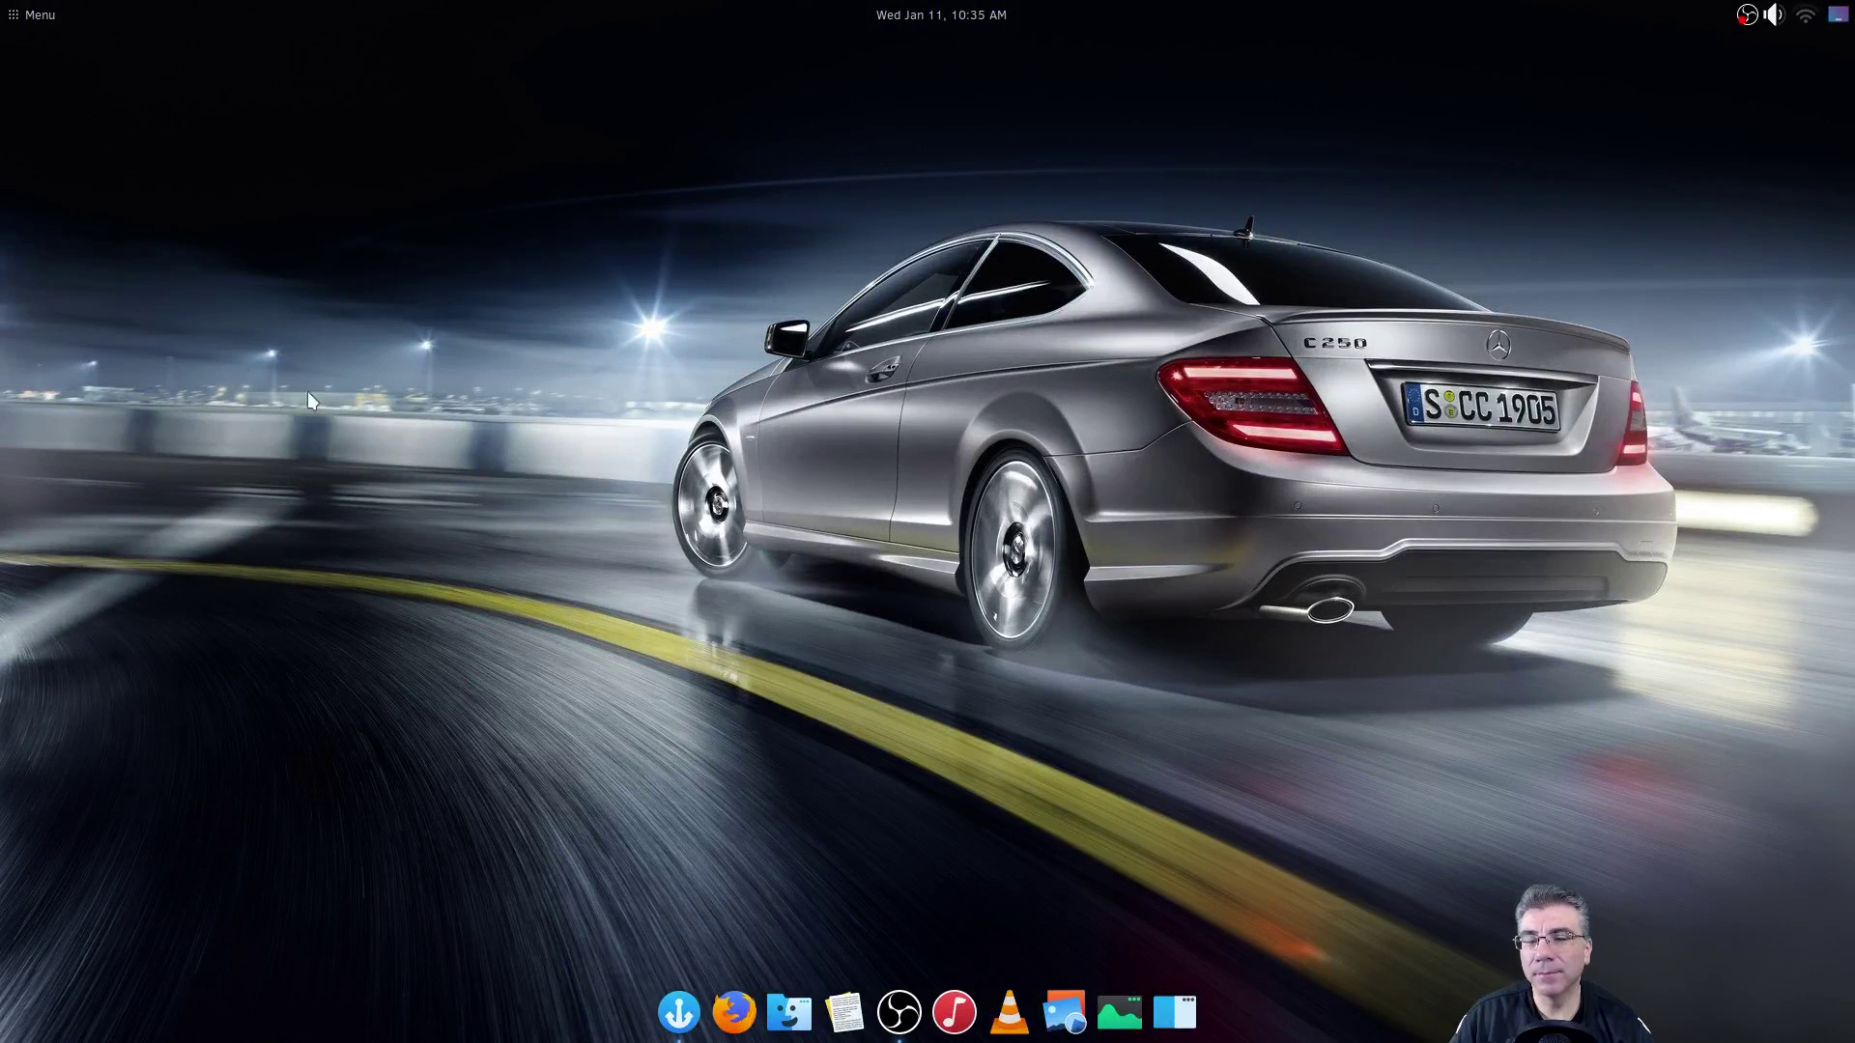
- Launch MATE System Monitor from the dock, opening the Resources page with CPU, memory and network history
left_click(1111, 998)
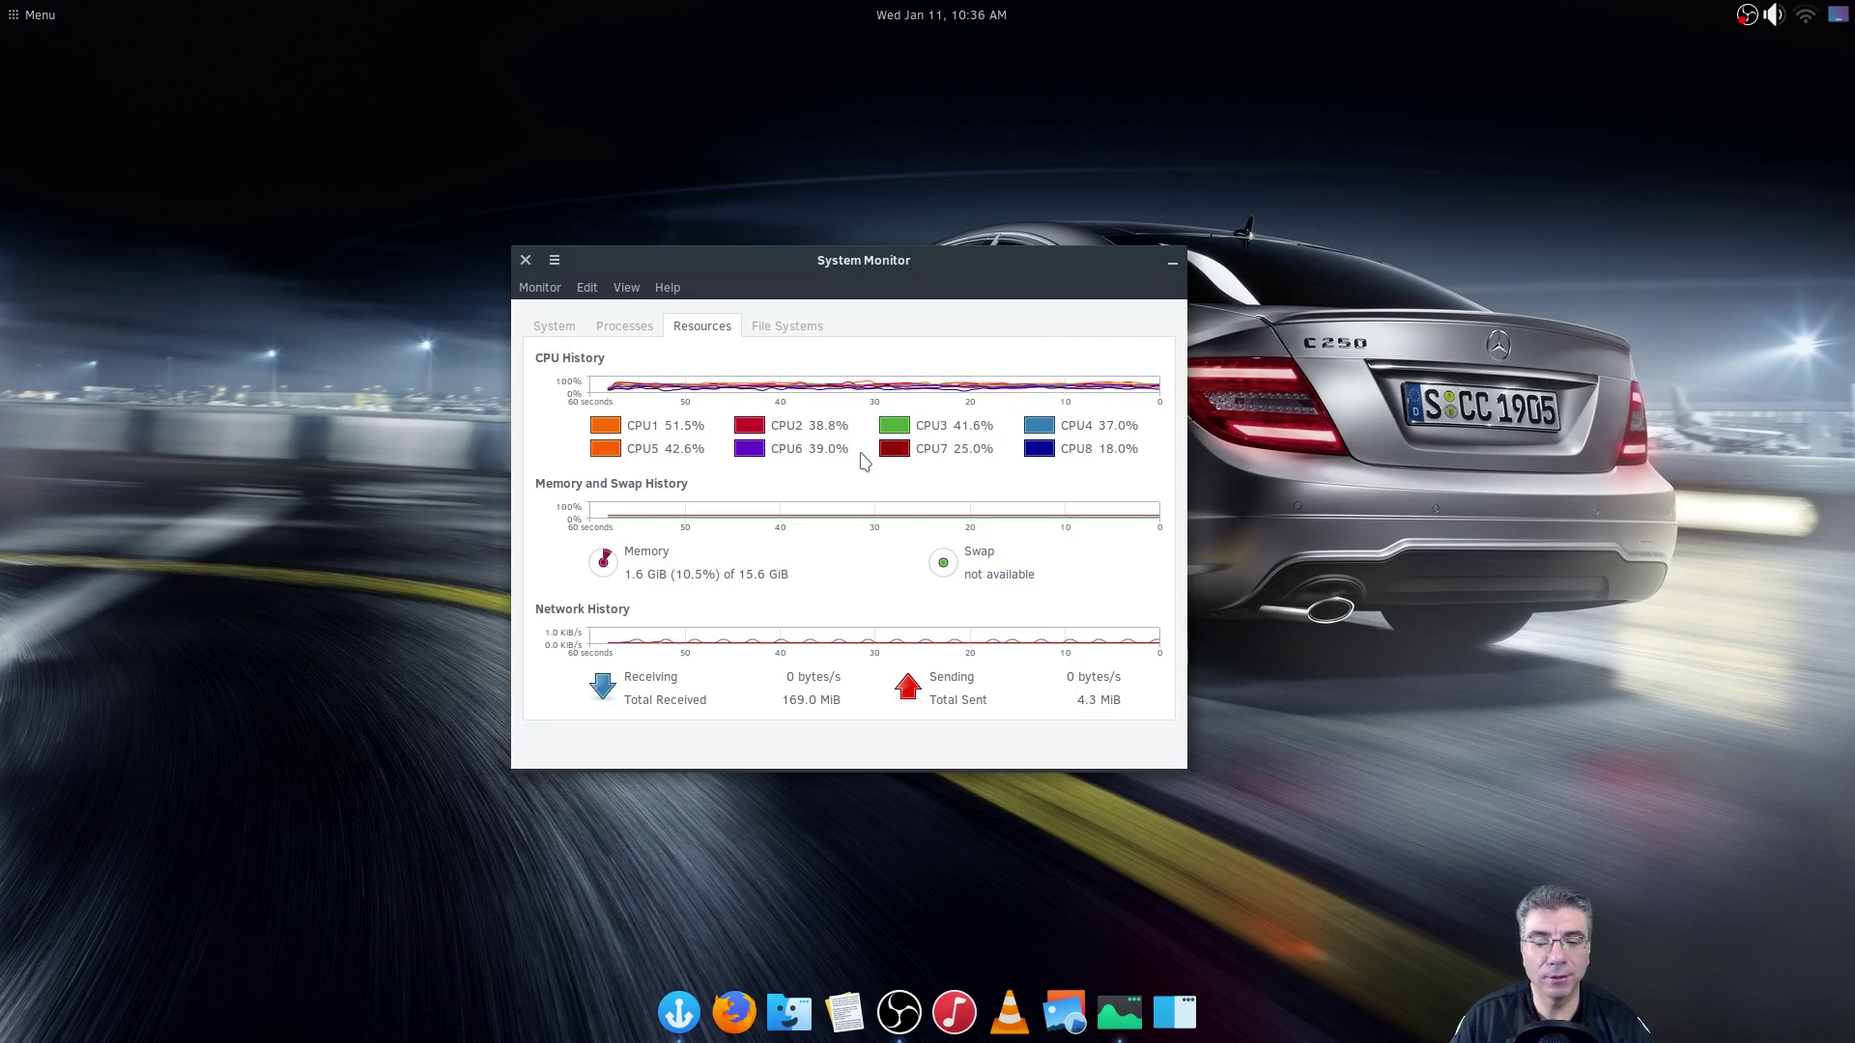
- Check the System tab's 15.6 GiB memory figure, then close System Monitor
left_click(577, 328)
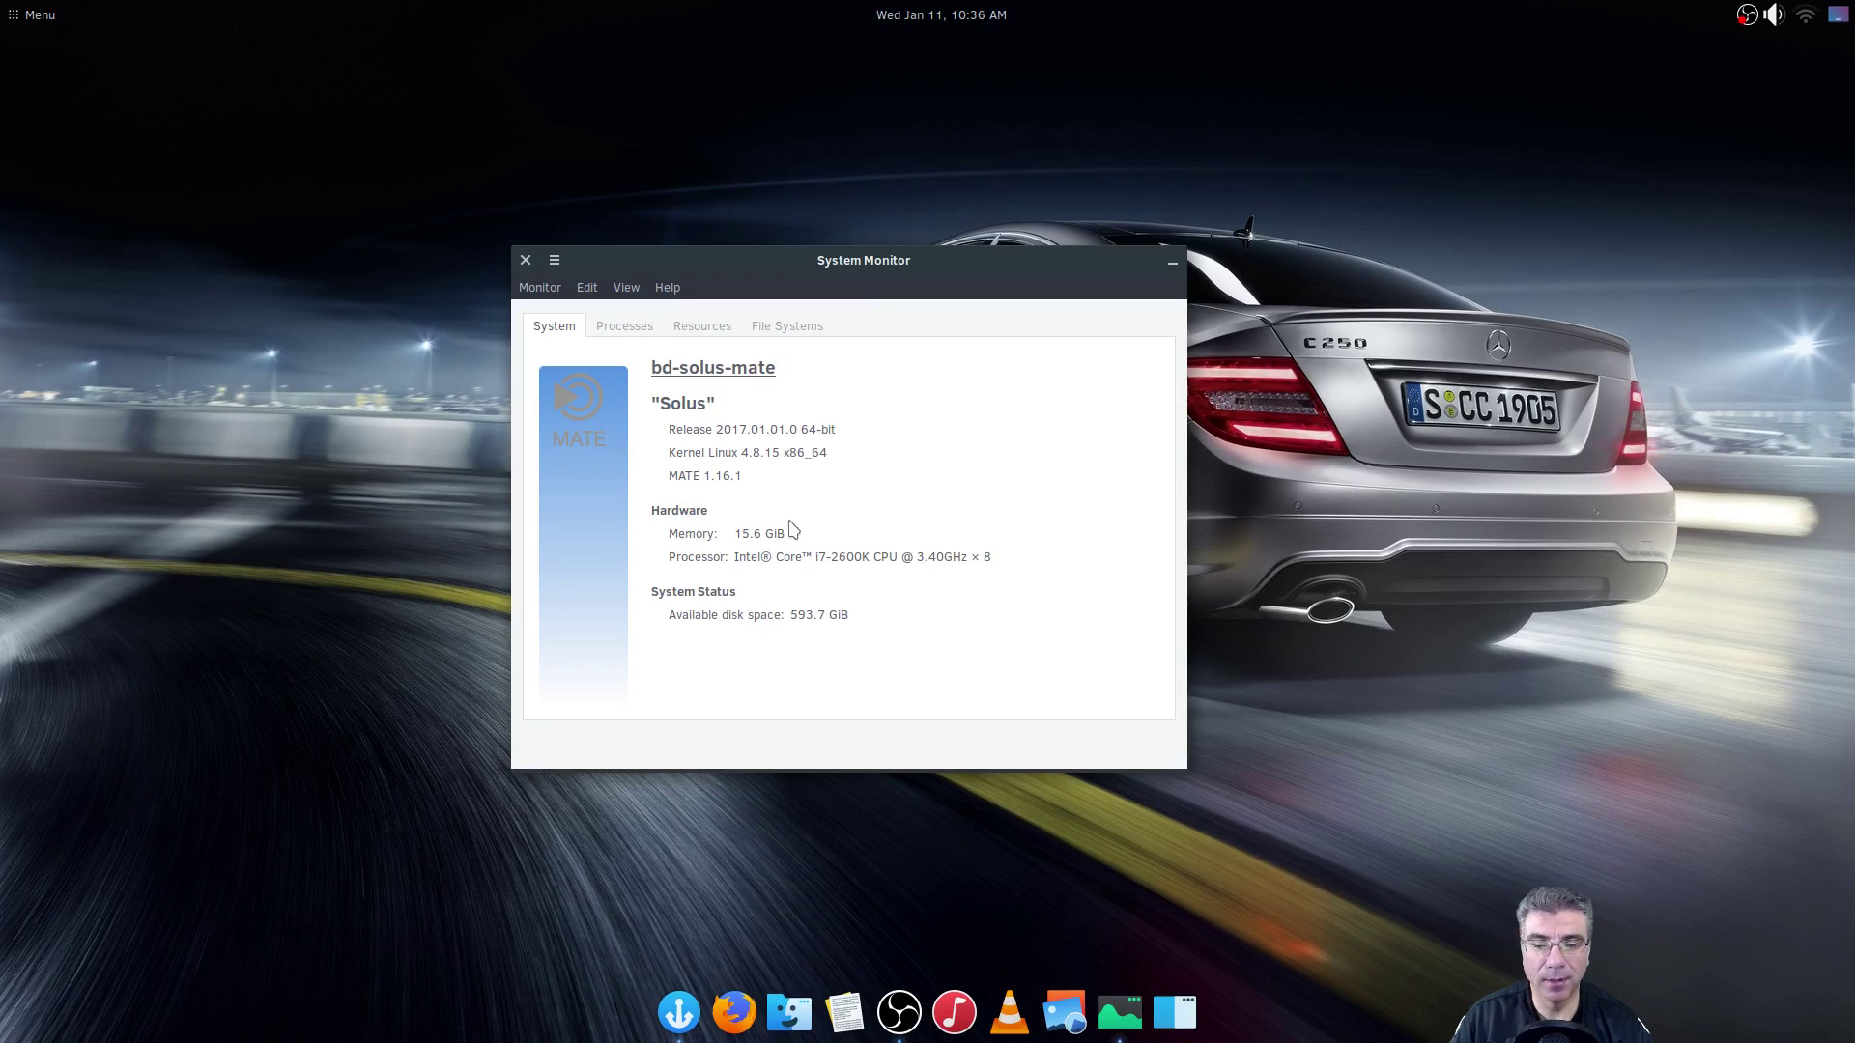
left_click_drag(790, 533, 736, 533)
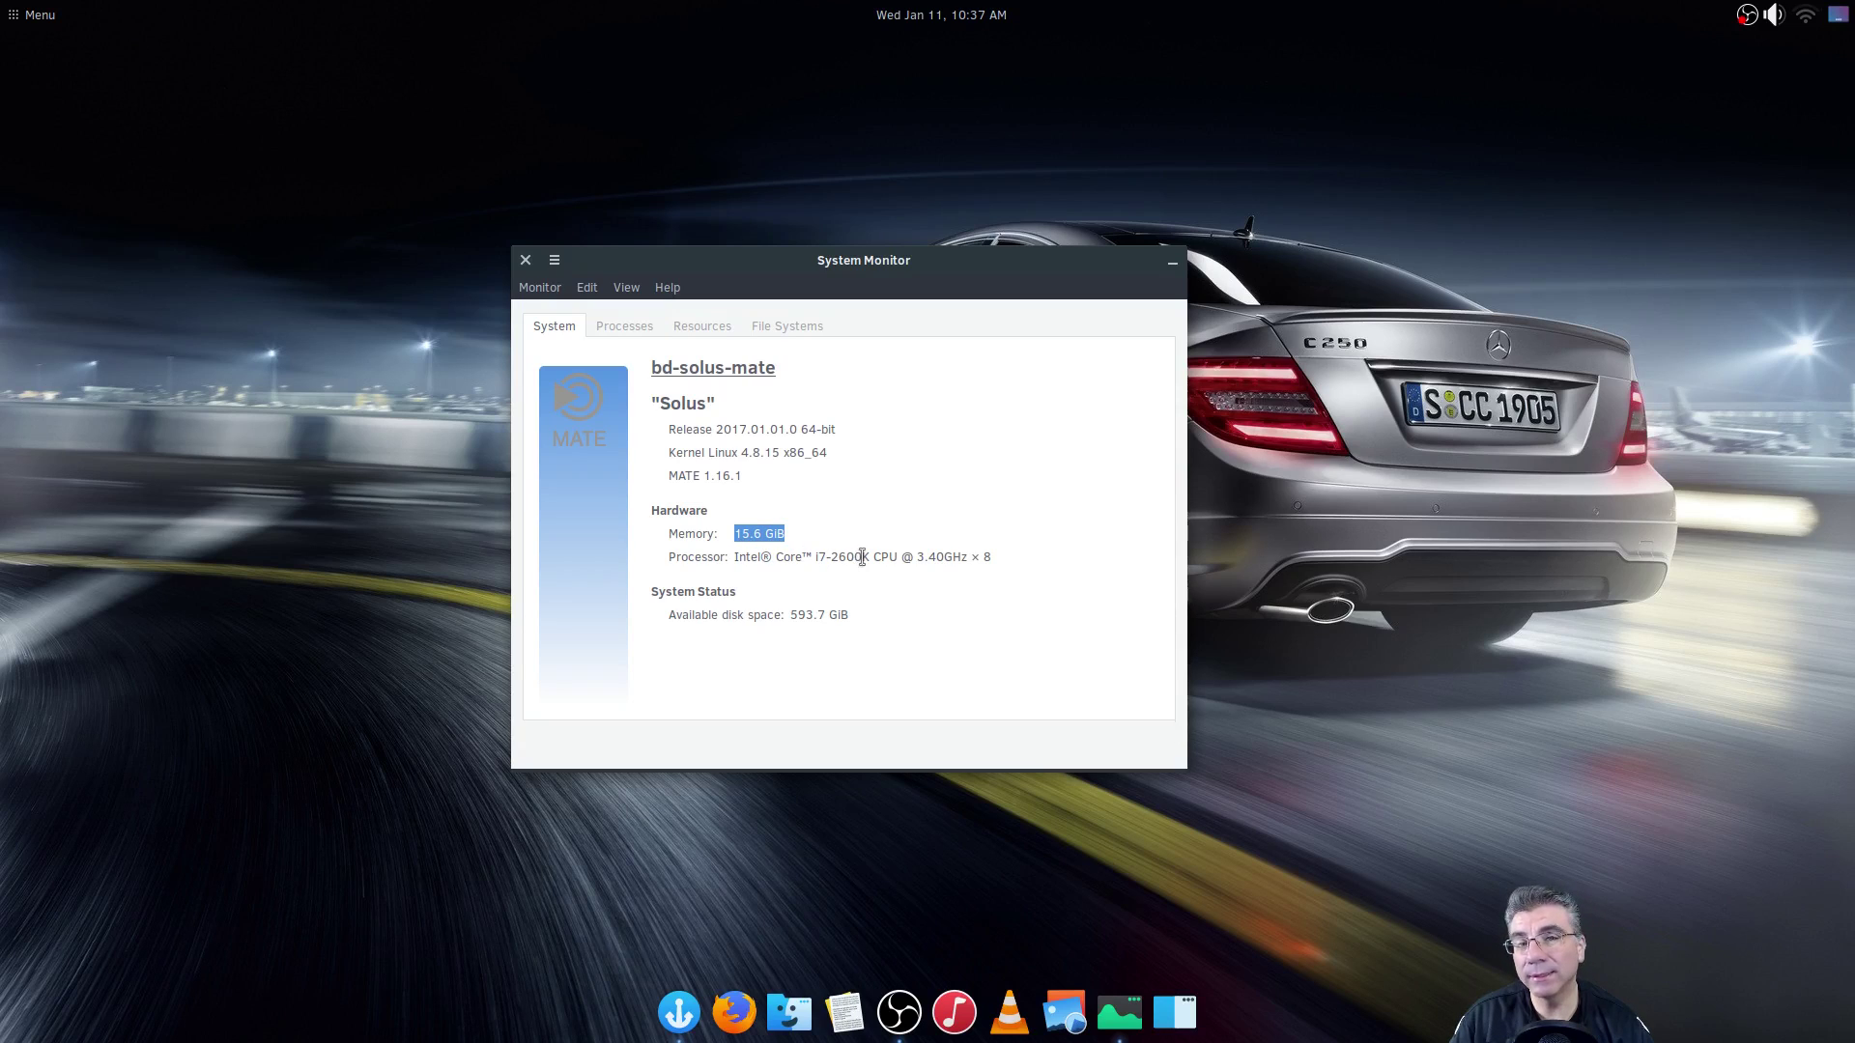
left_click(525, 260)
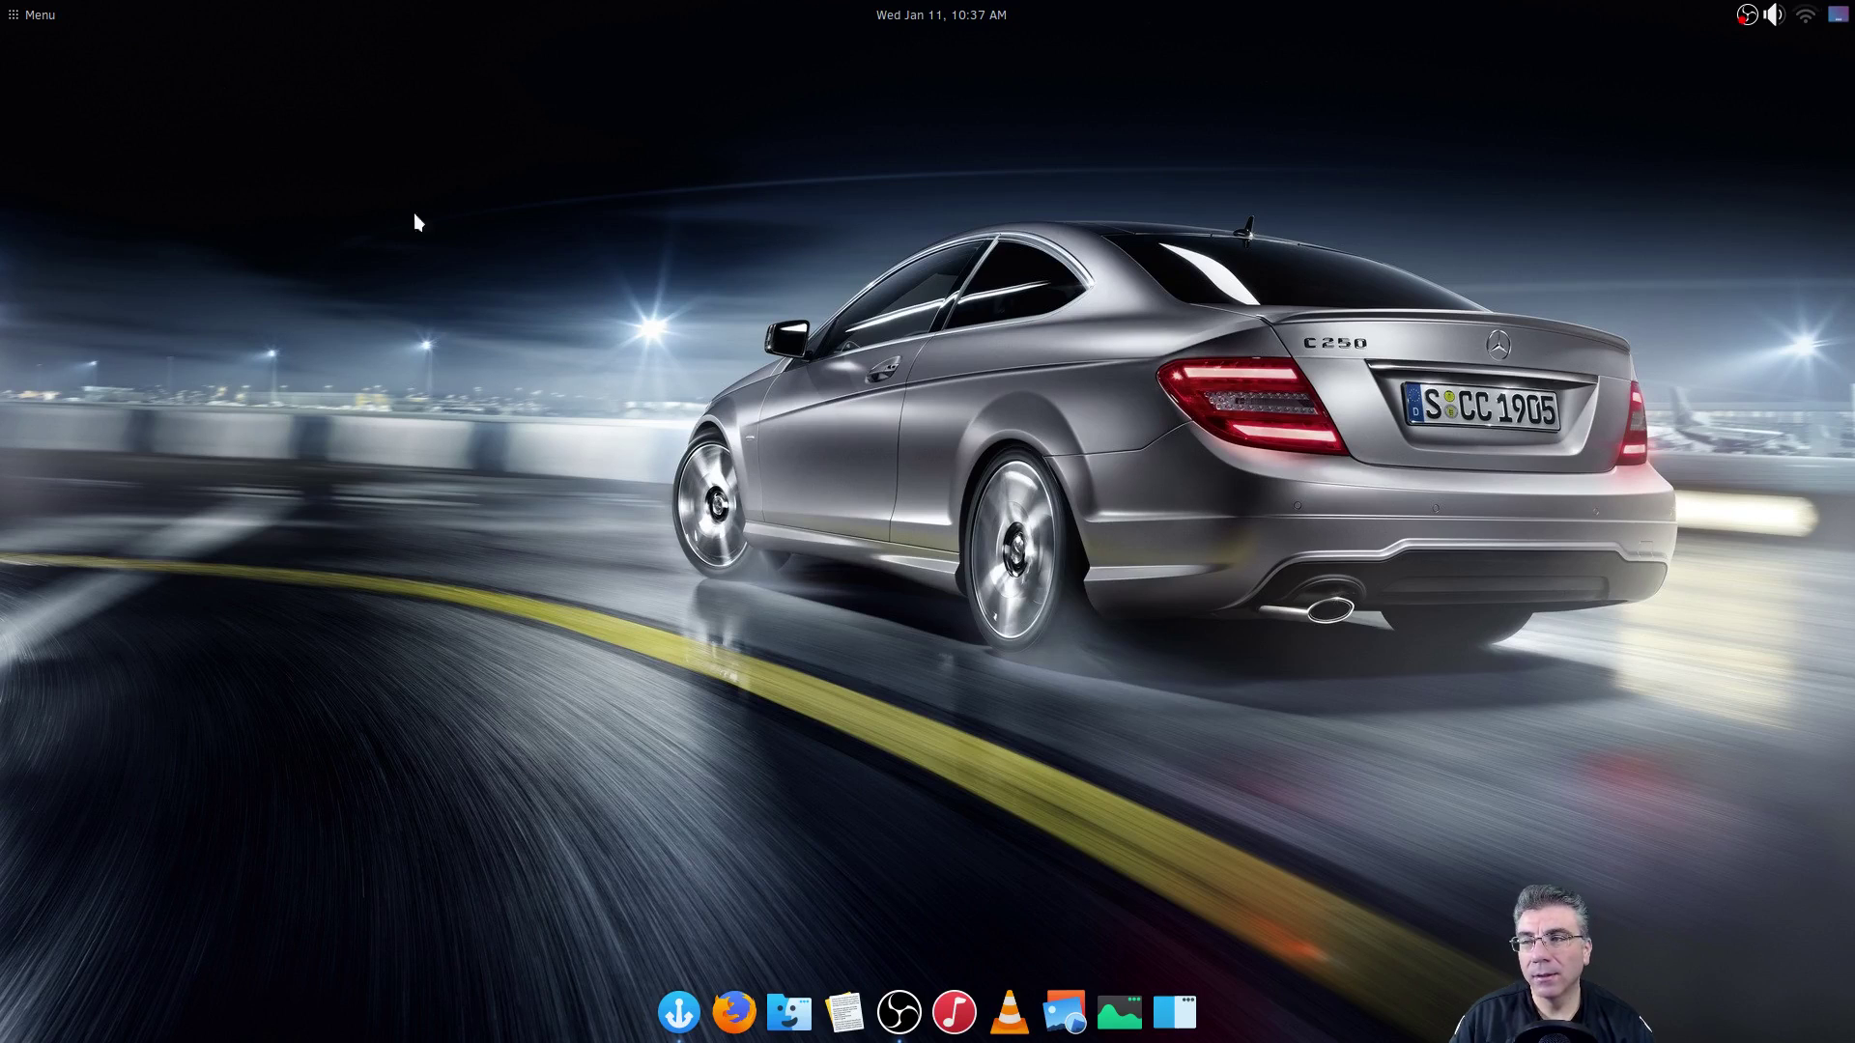
- Open Brisk Menu from the top panel to list all installed applications
left_click(41, 14)
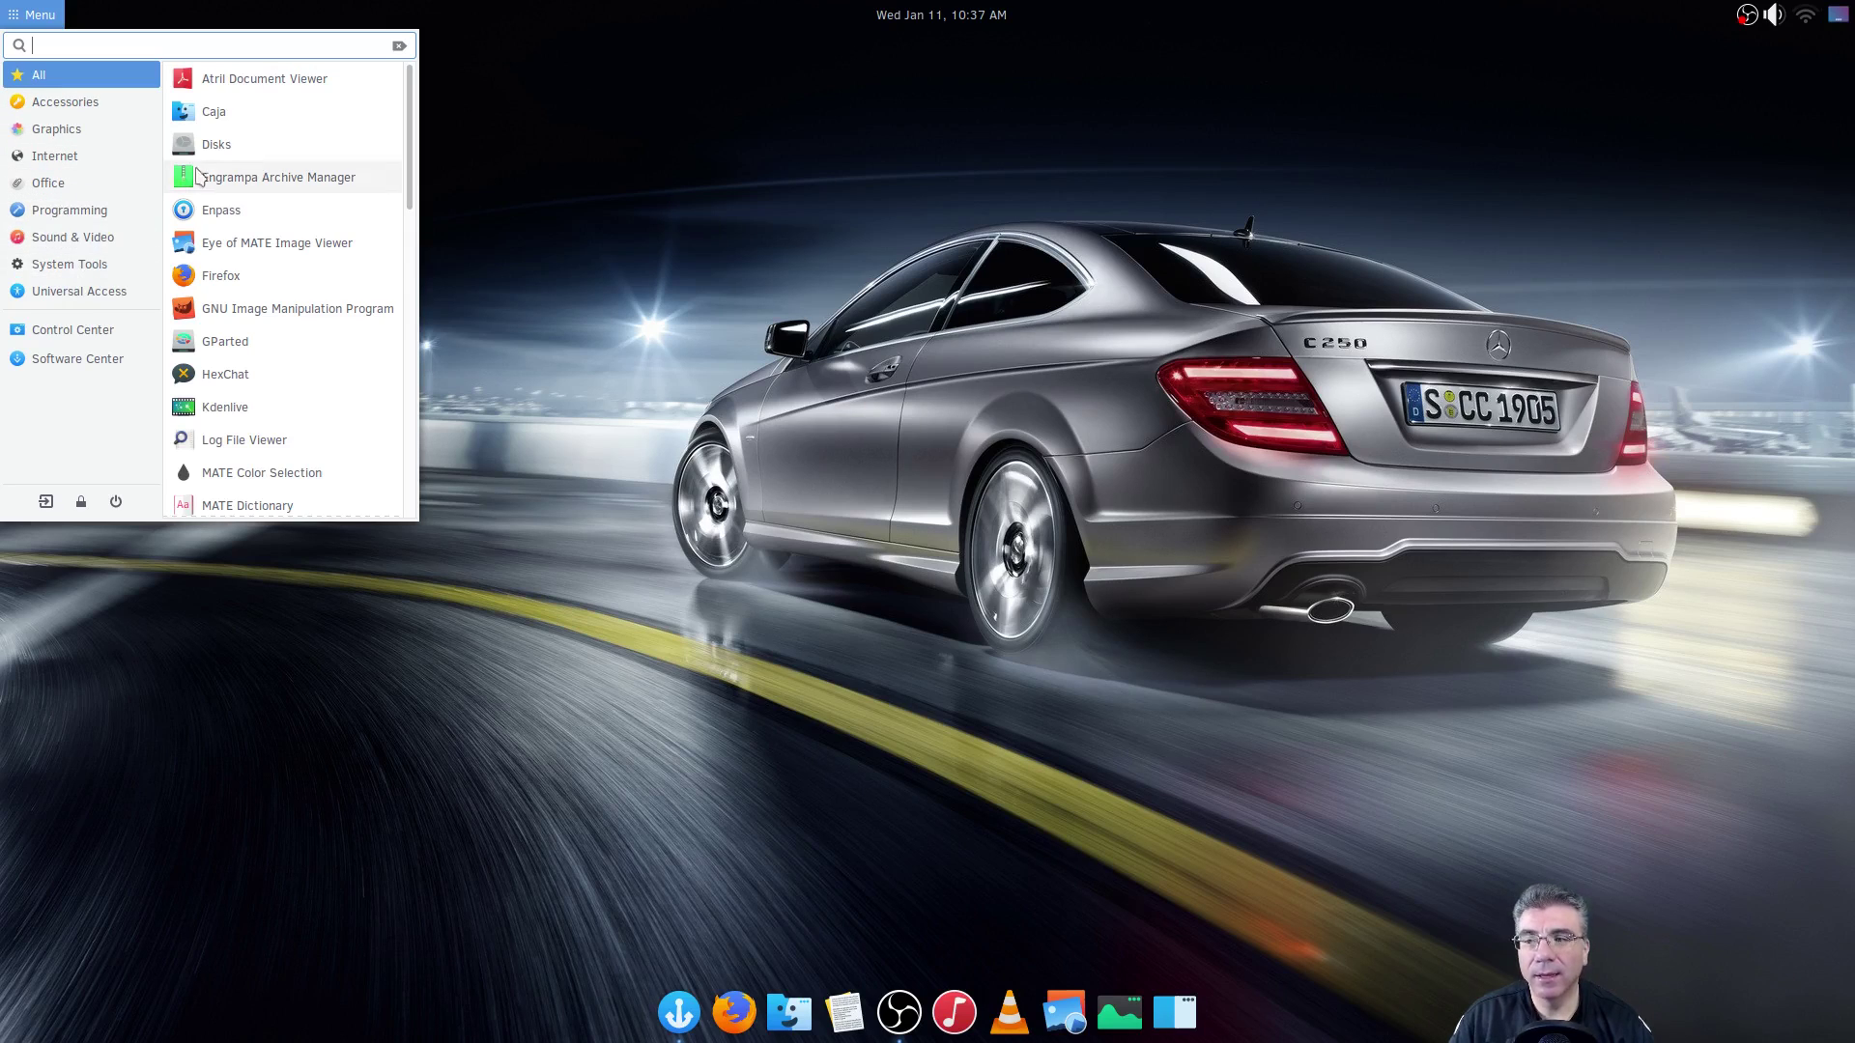
scroll(207, 172, "down", 10)
scroll(214, 164, "up", 10)
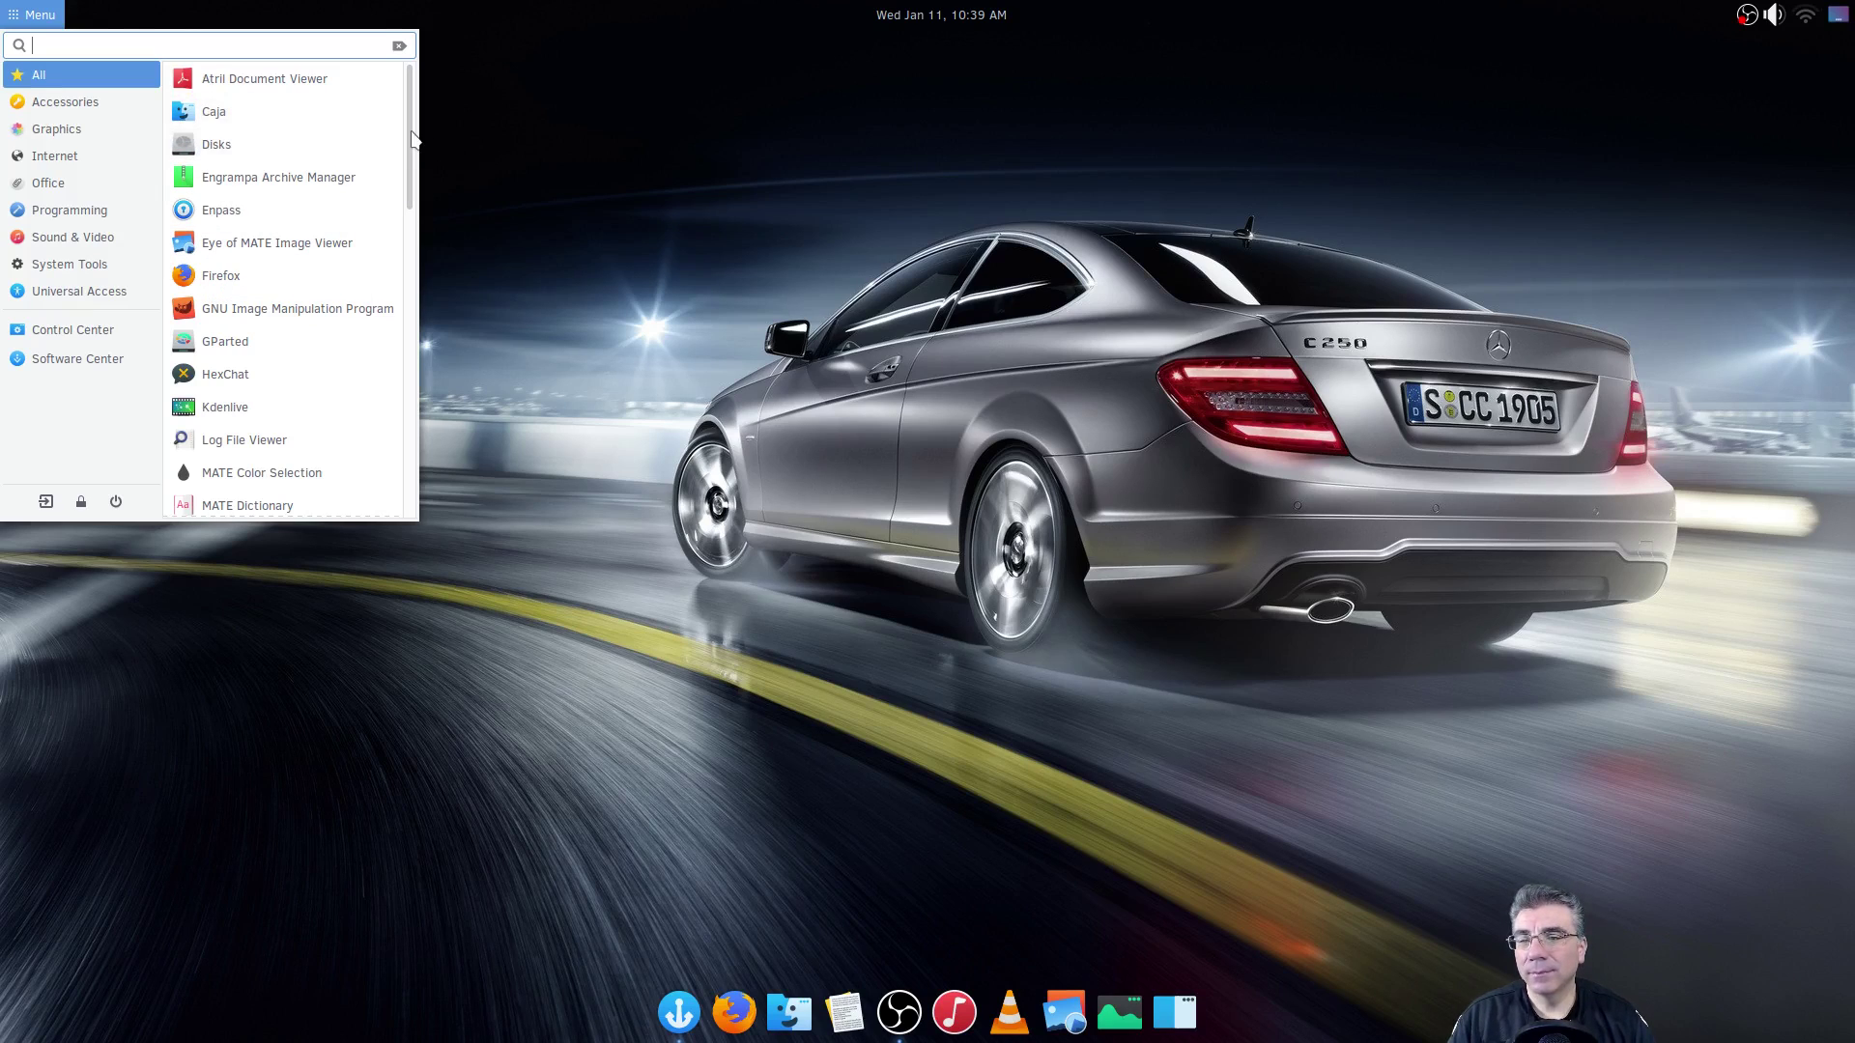
- Scroll the app list, then search 'fi' to filter results to Firefox, VLC, Pluma and others
scroll(363, 159, "down", 5)
scroll(363, 162, "down", 5)
scroll(363, 161, "down", 5)
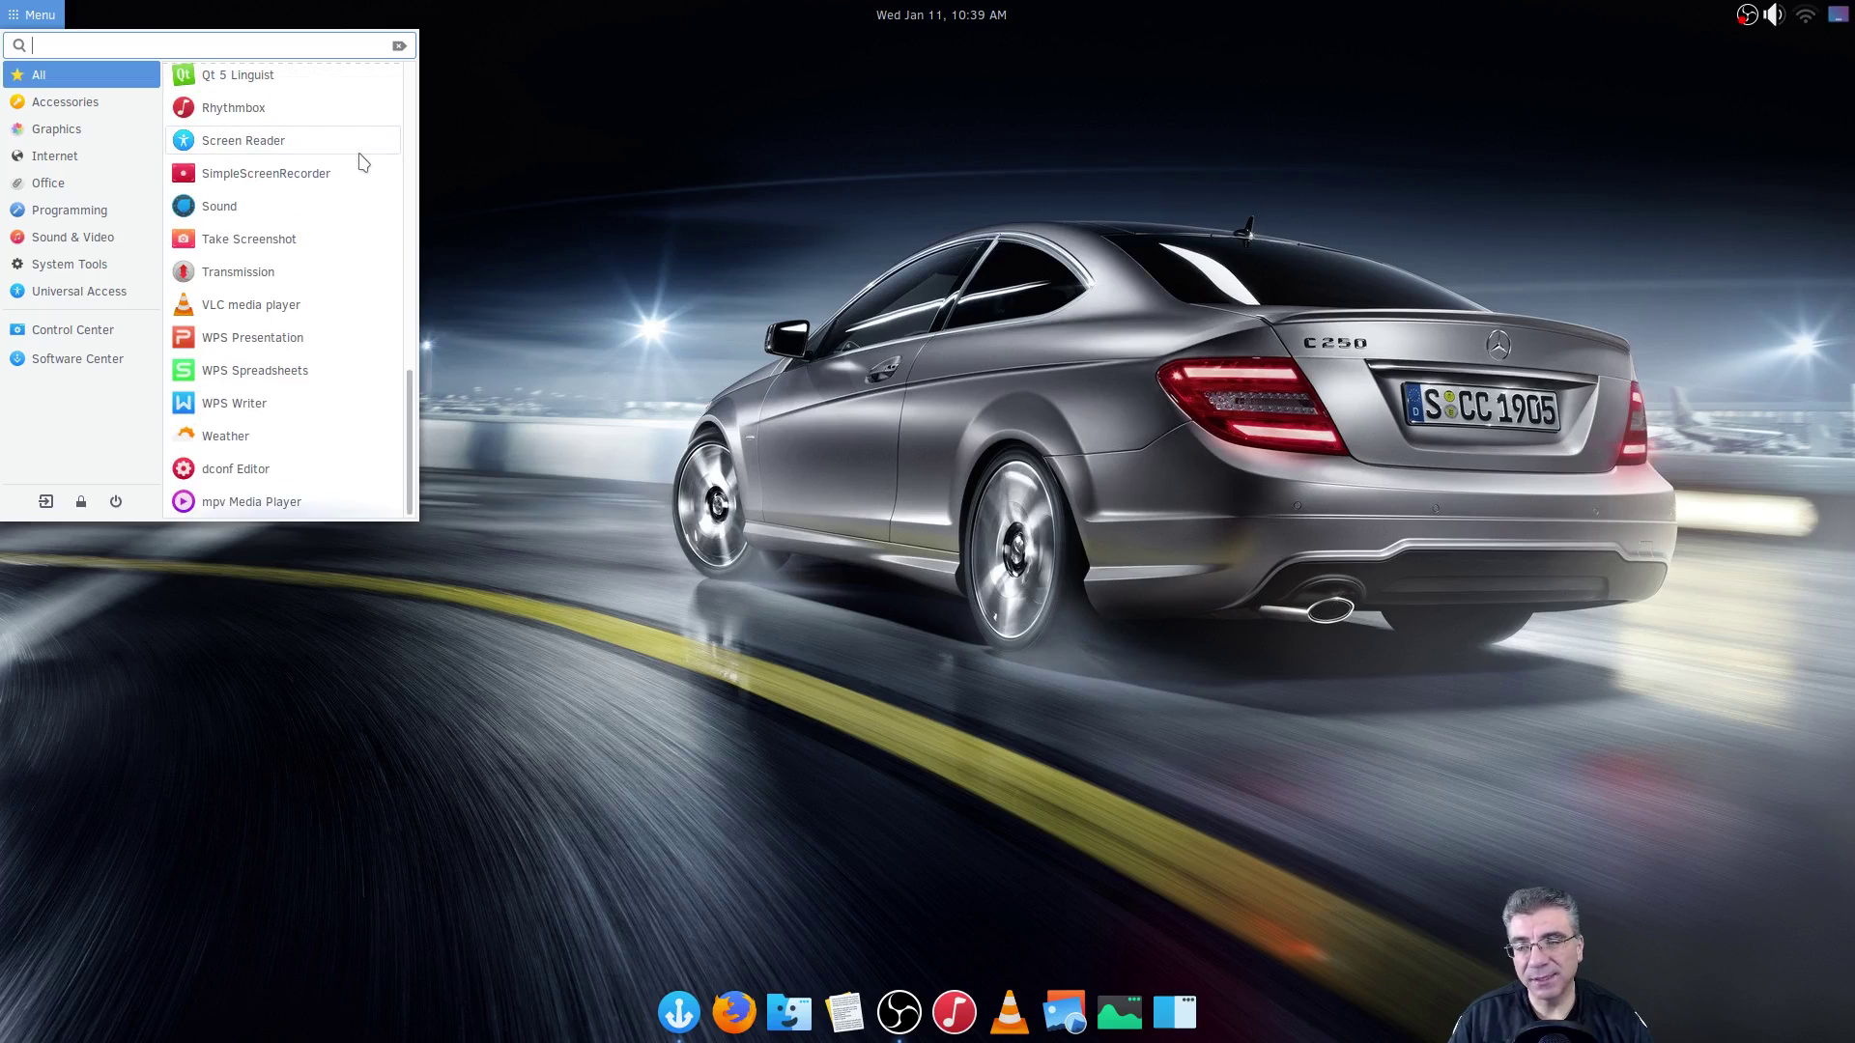
scroll(363, 161, "up", 5)
scroll(363, 161, "up", 10)
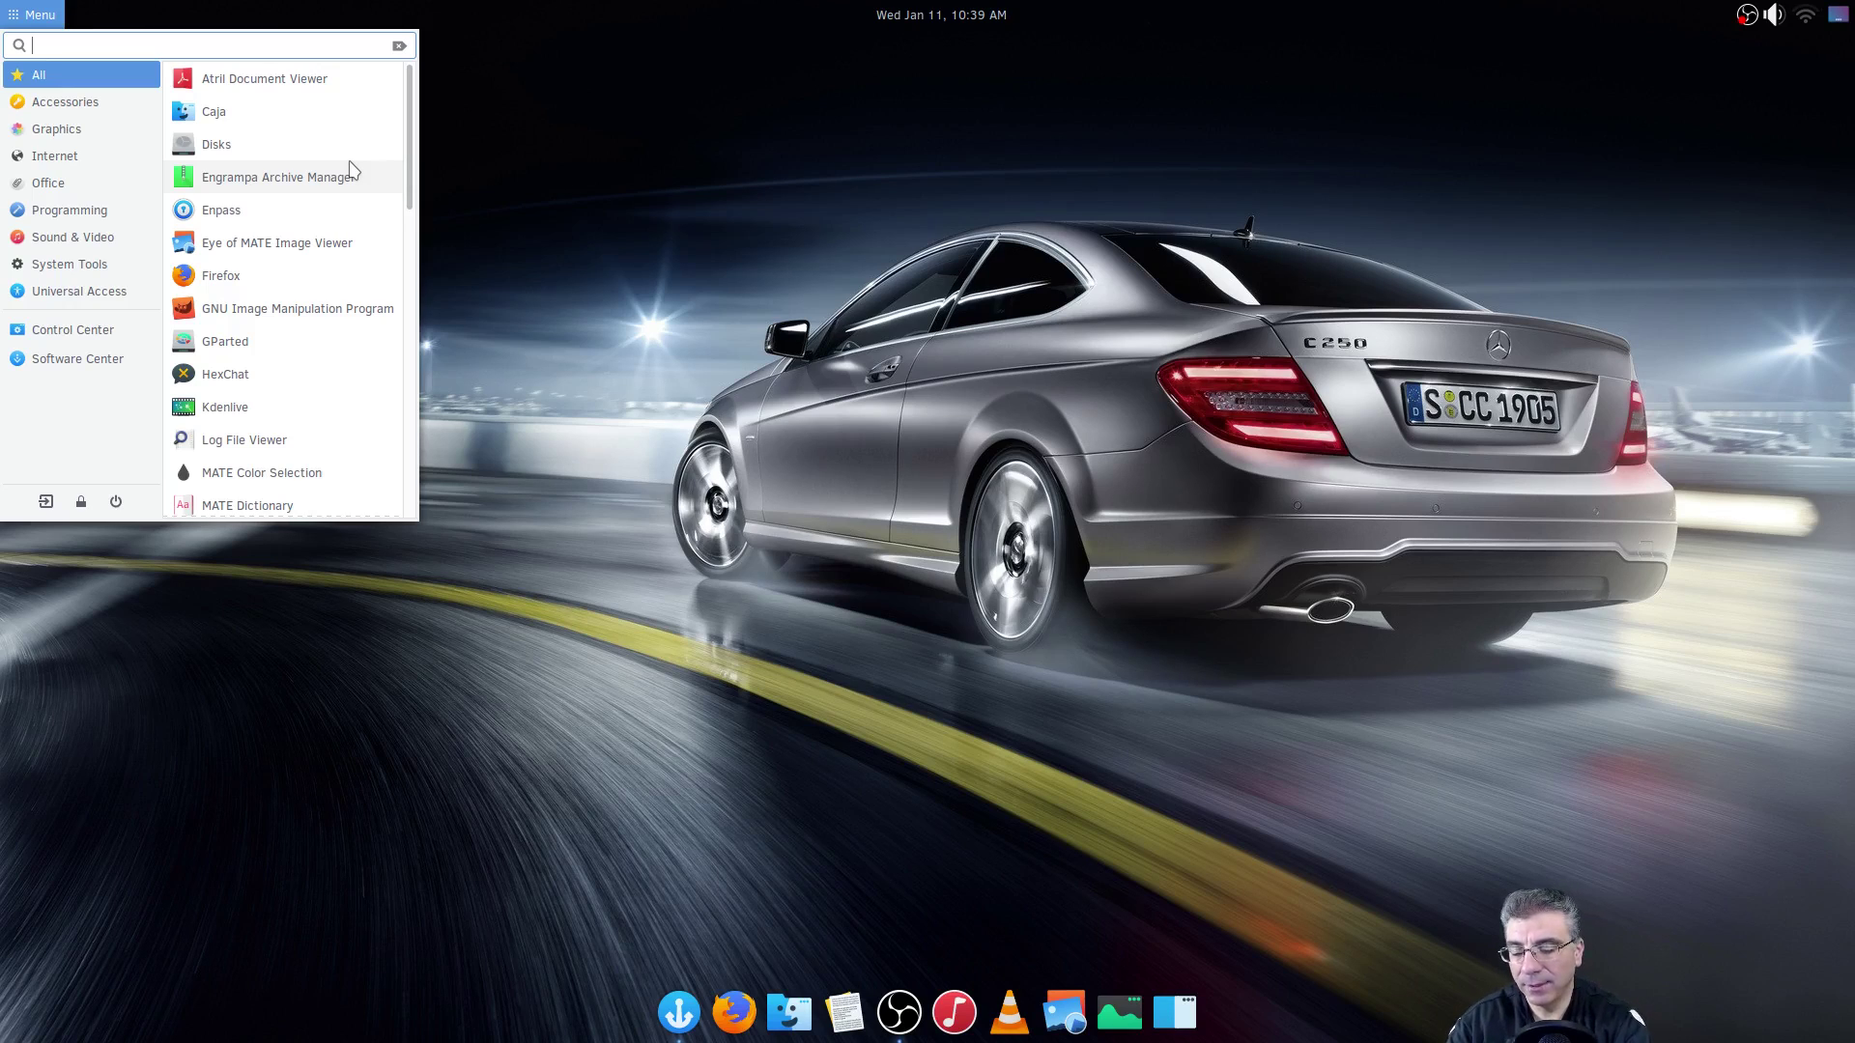
type("fi")
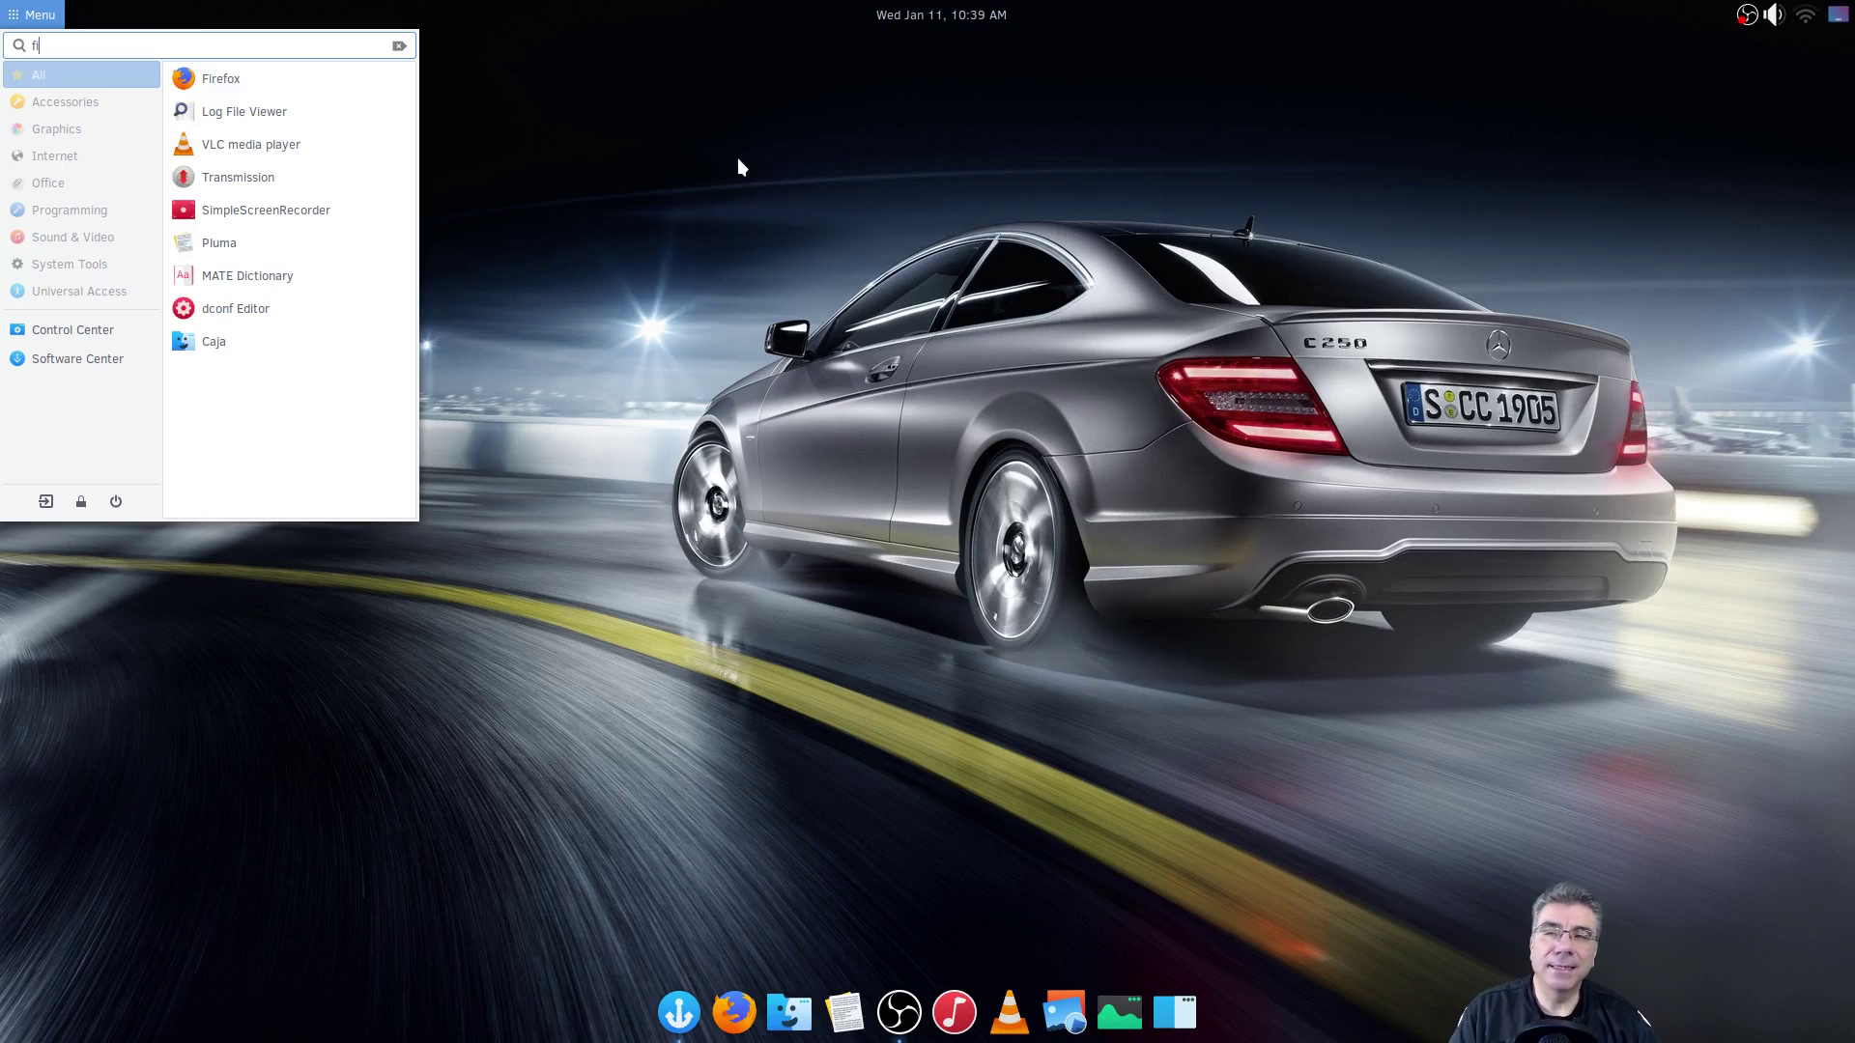
left_click(694, 206)
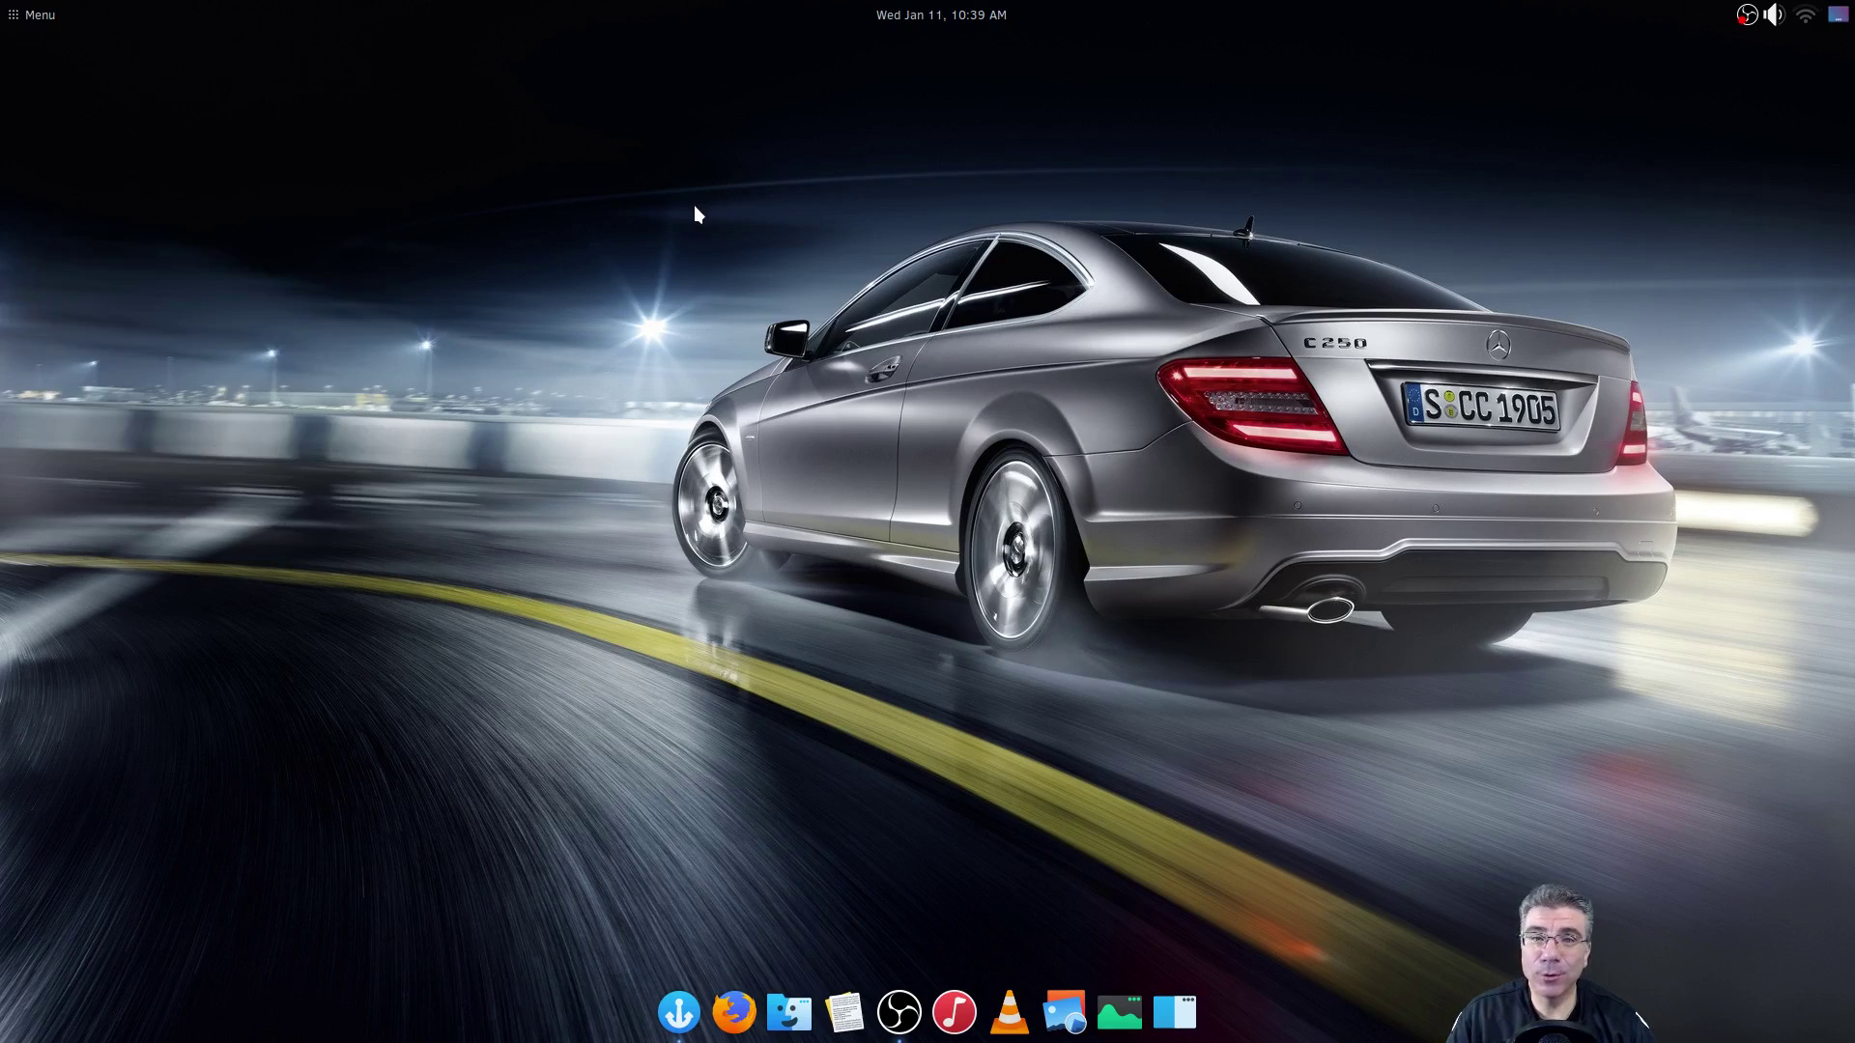
left_click(49, 15)
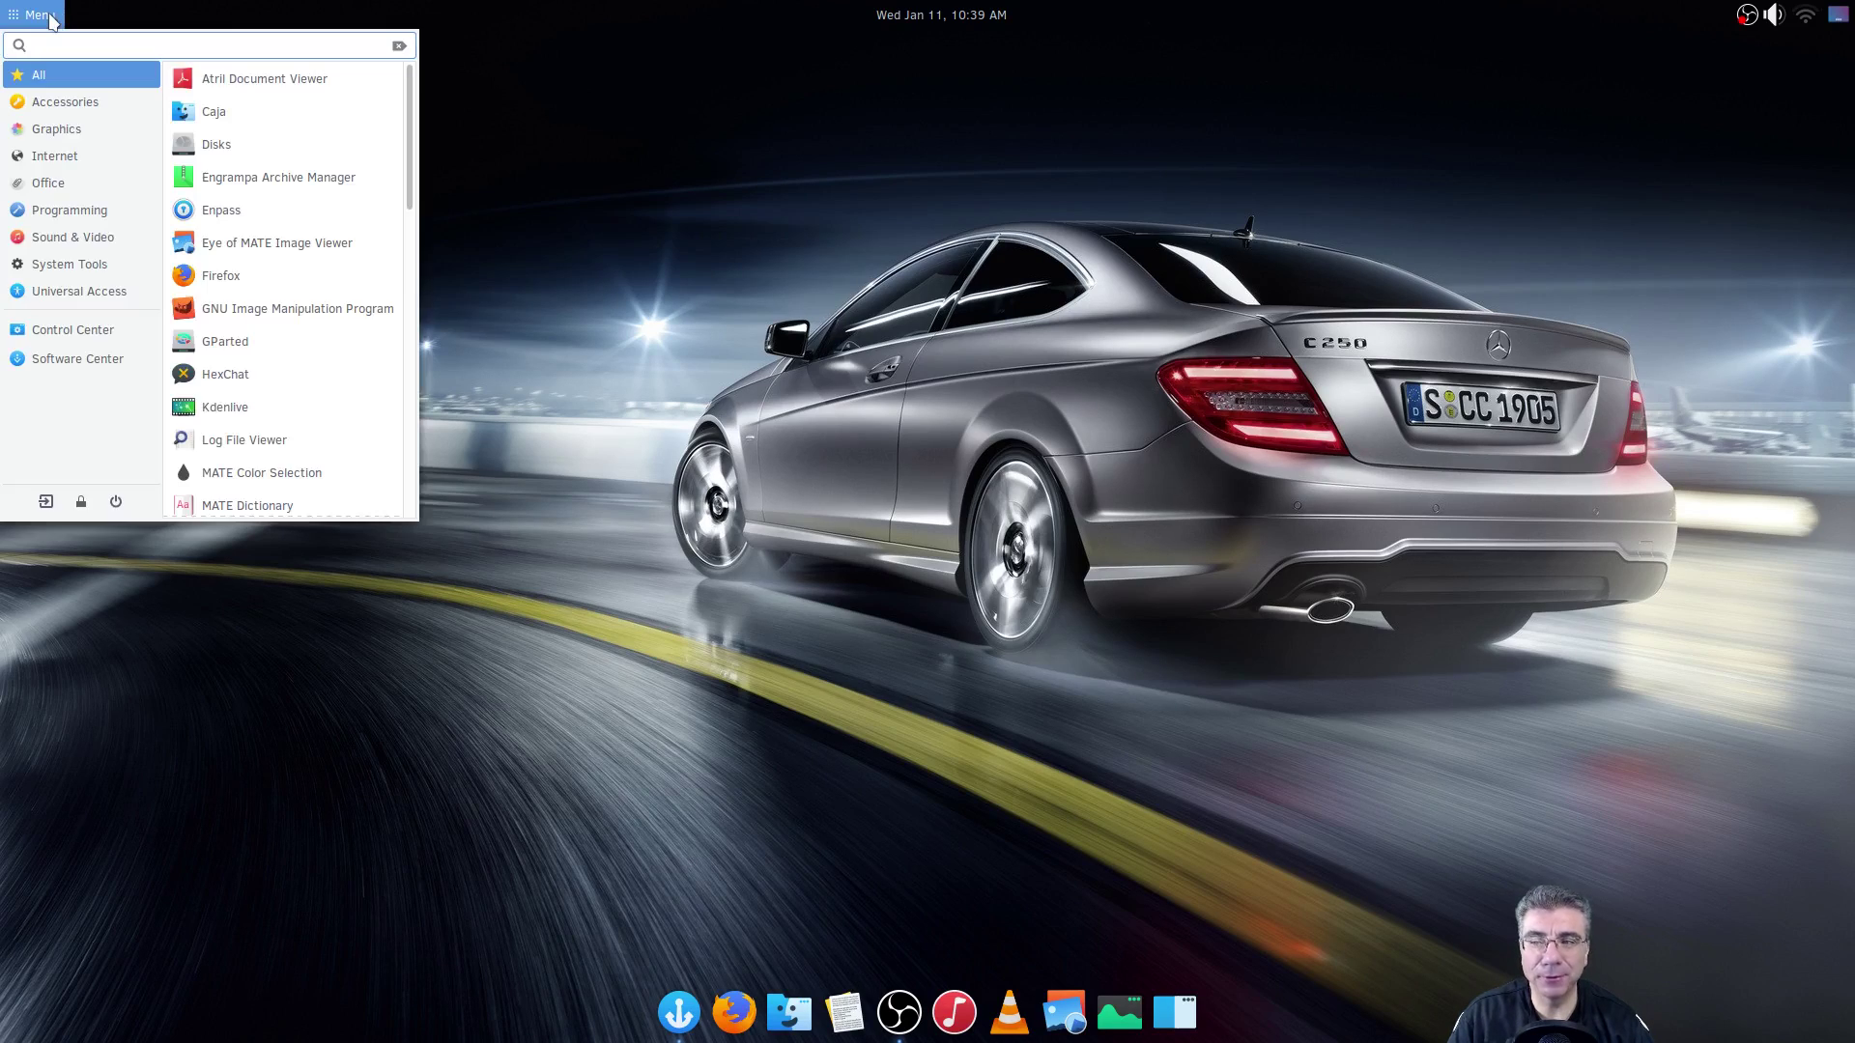
left_click(723, 166)
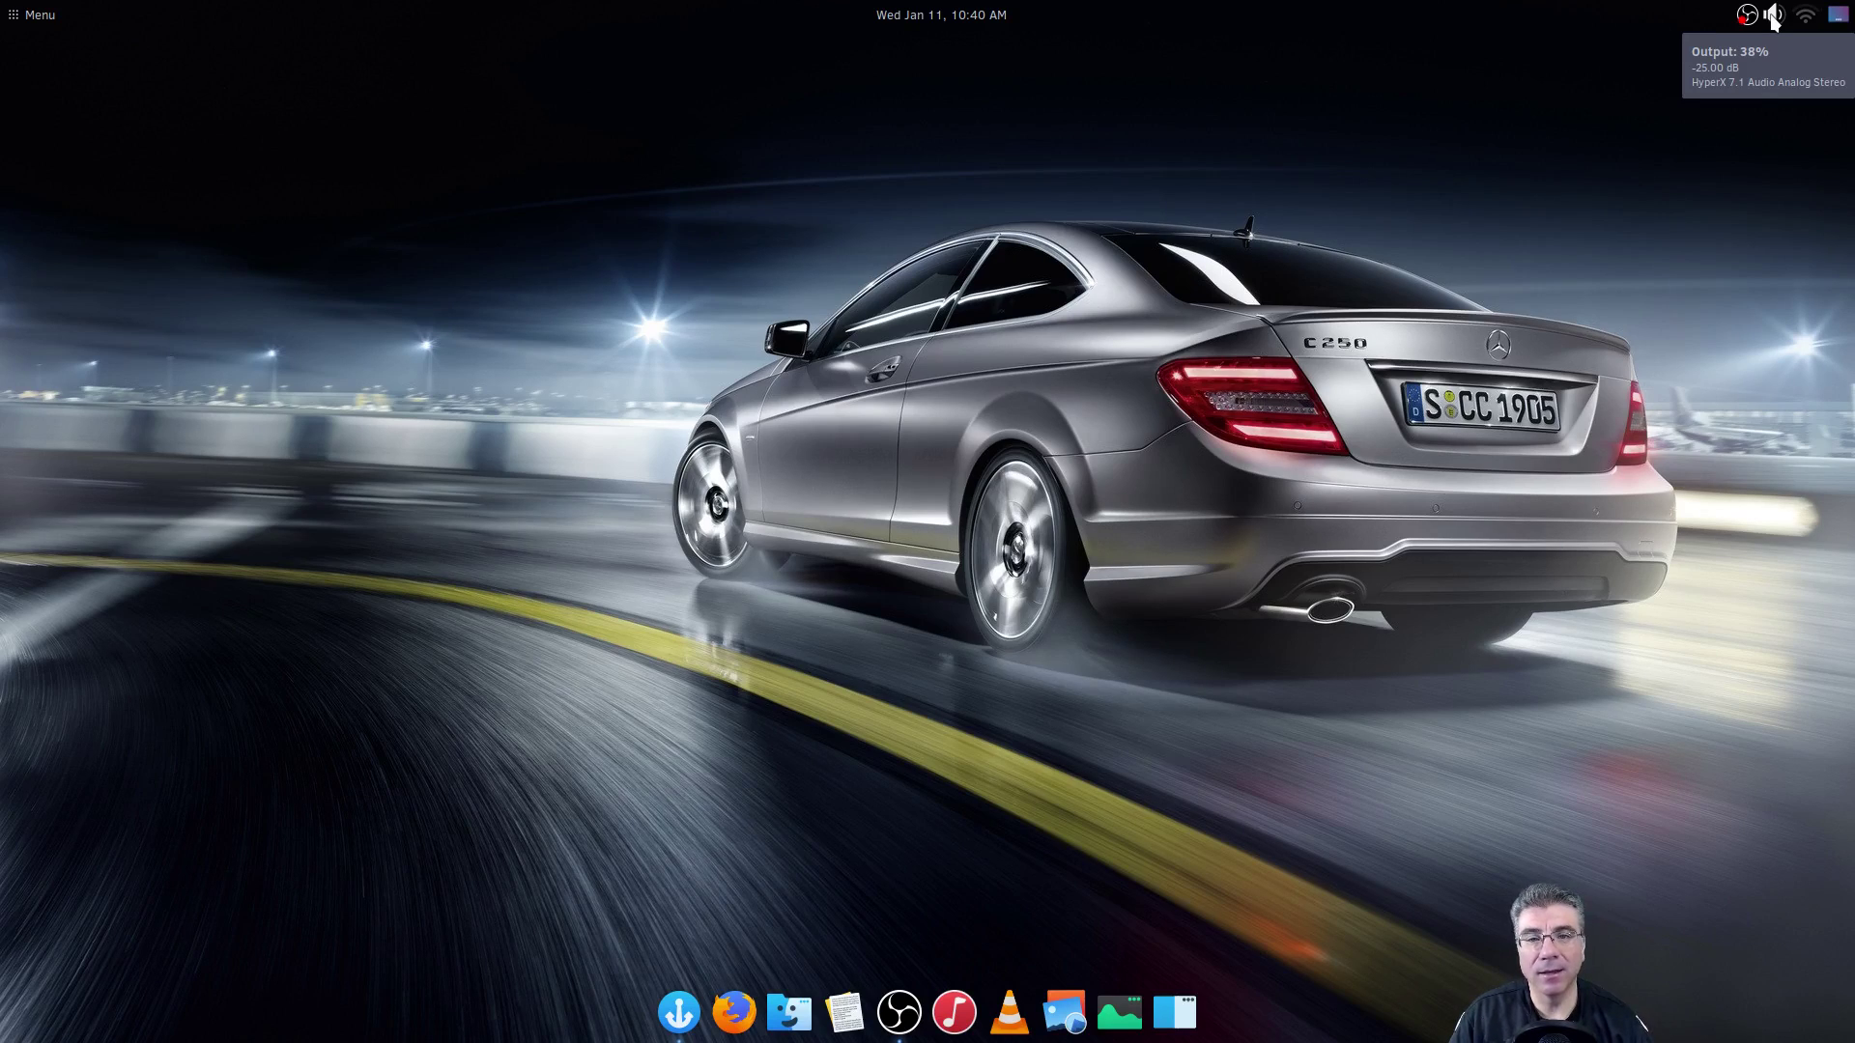
- Raise the output volume to 43% and bring up the tray volume icon's menu
scroll(1773, 16, "up", 1)
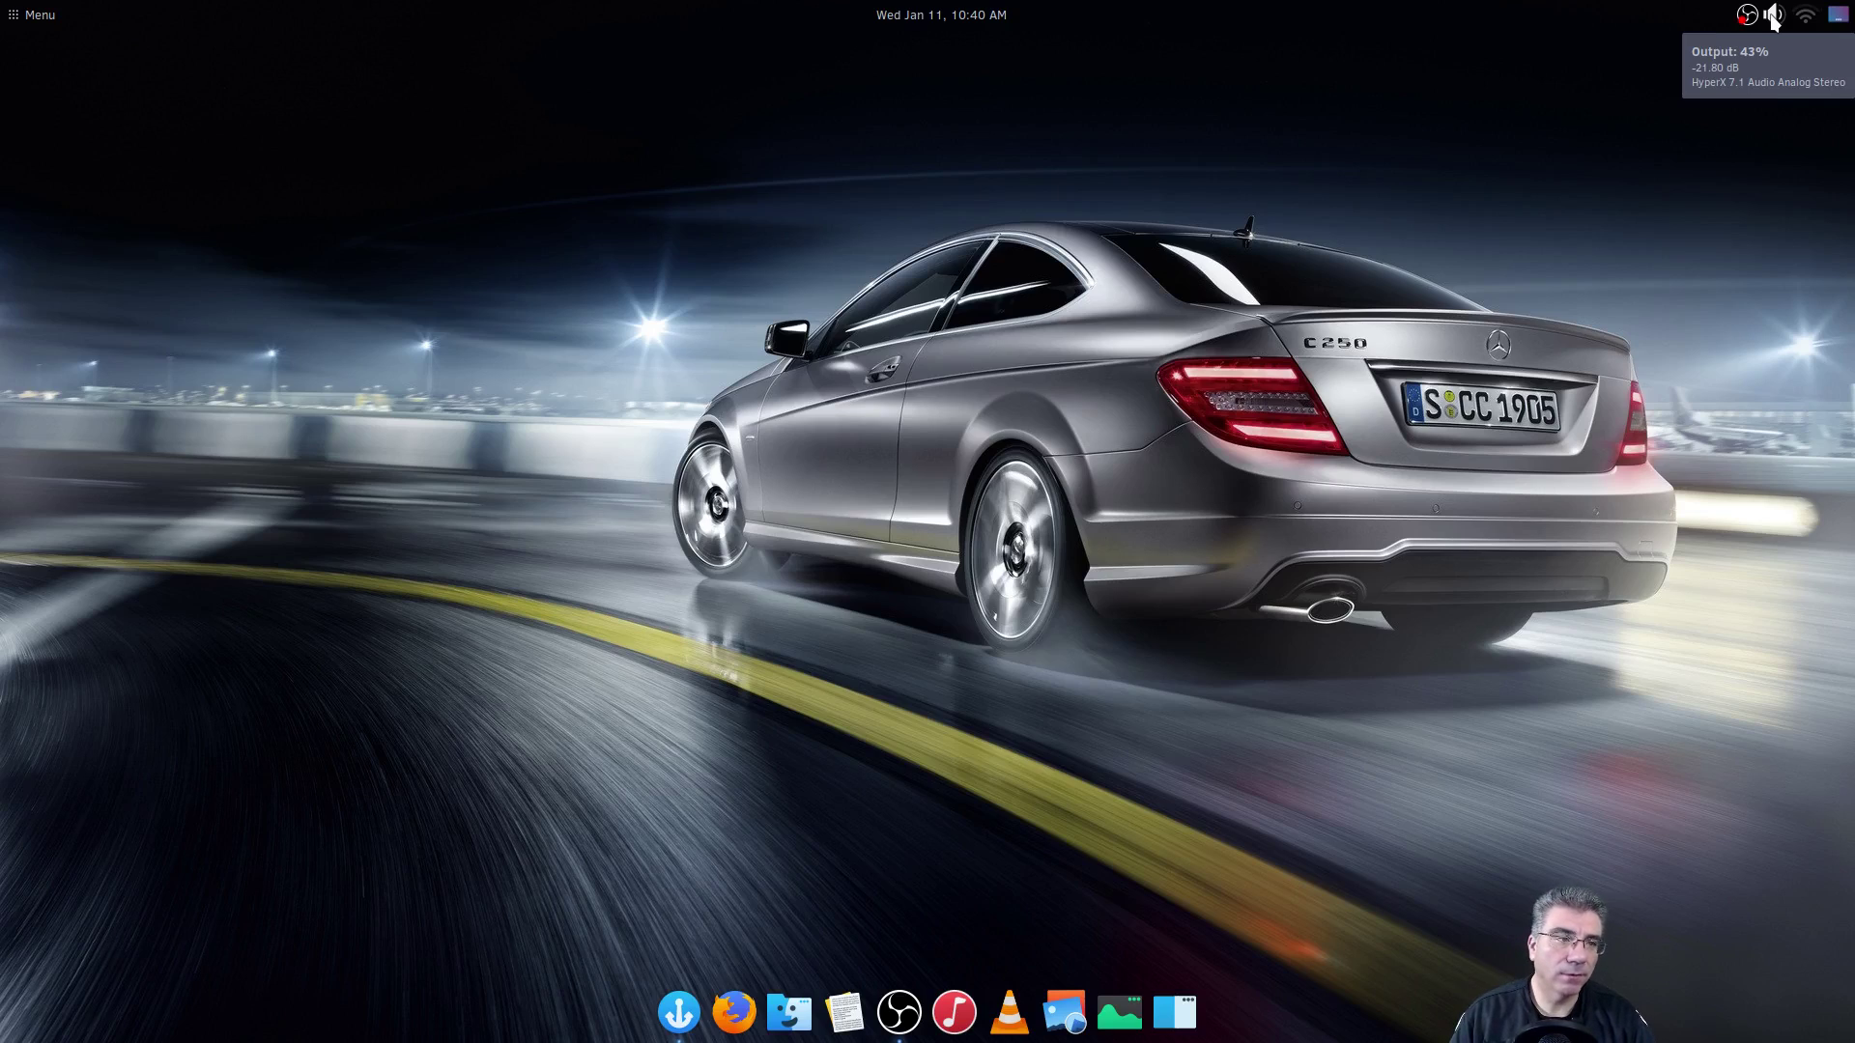
right_click(1774, 17)
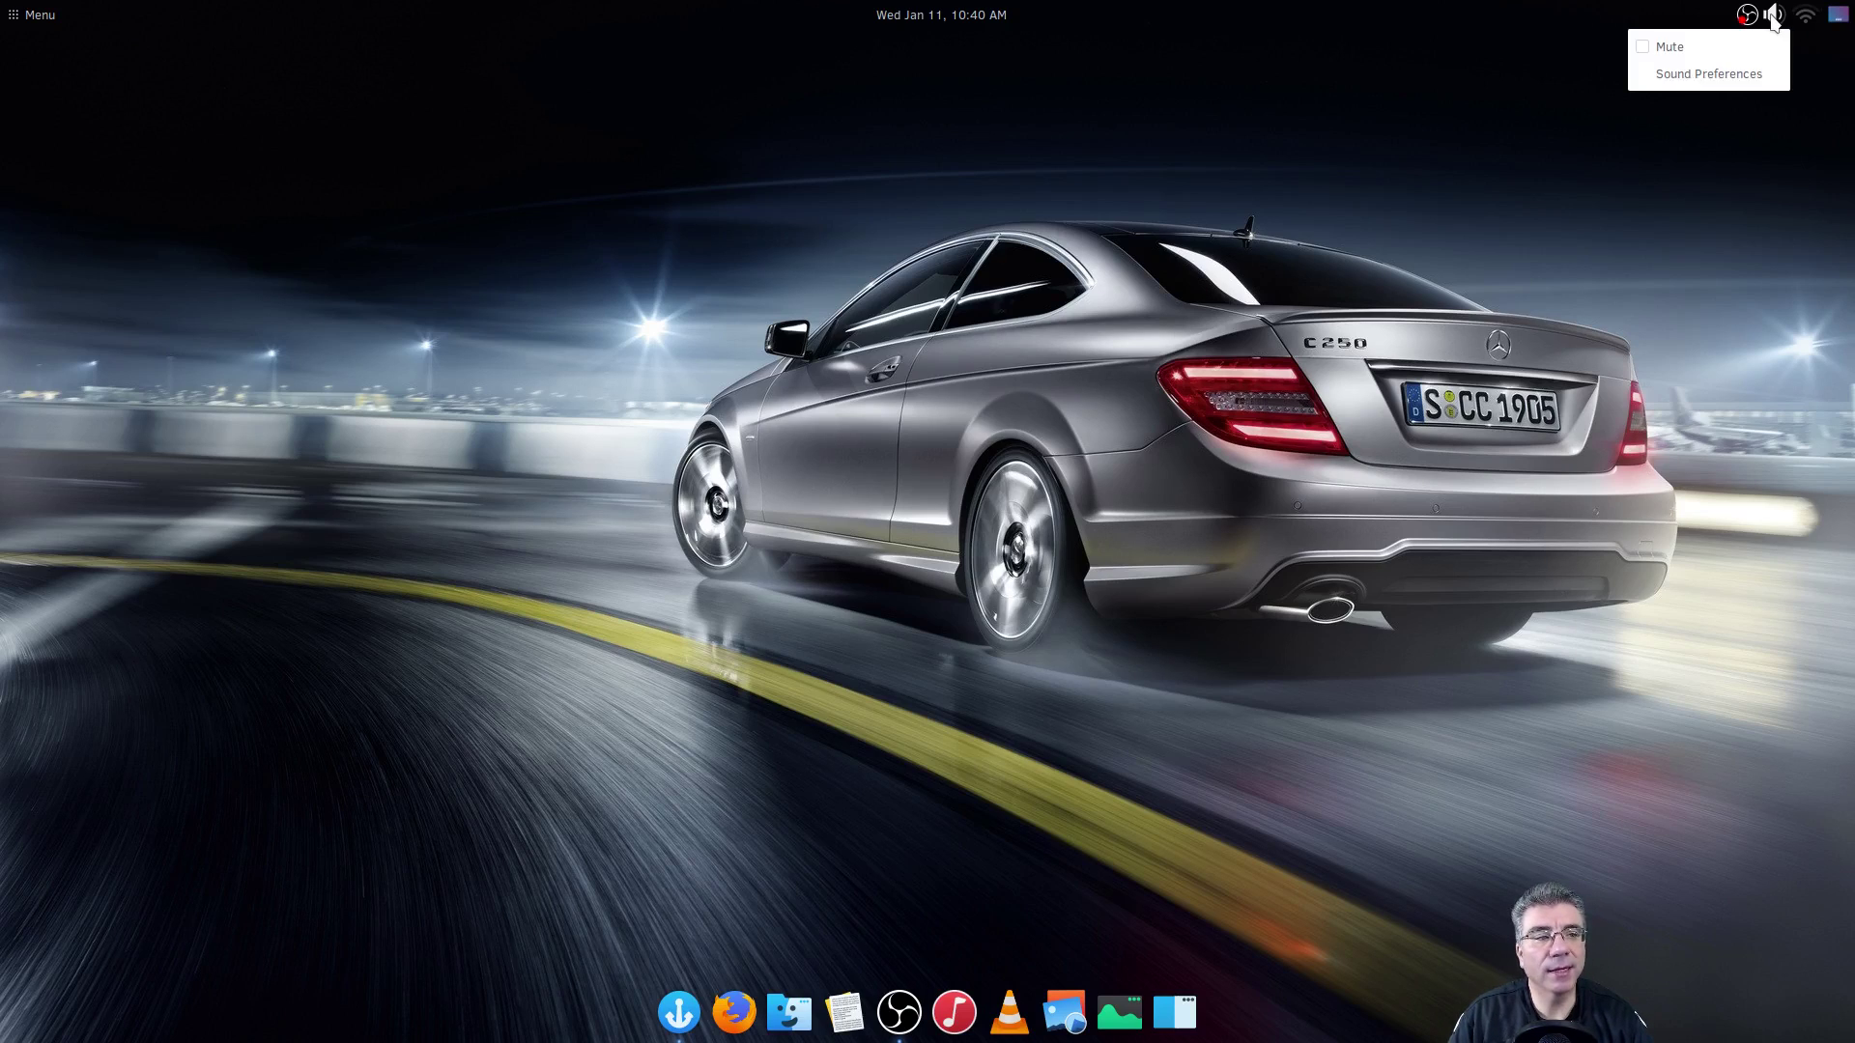
- Open Sound Preferences, review the Built-in Audio Analog Stereo output device, then close it
left_click(1754, 66)
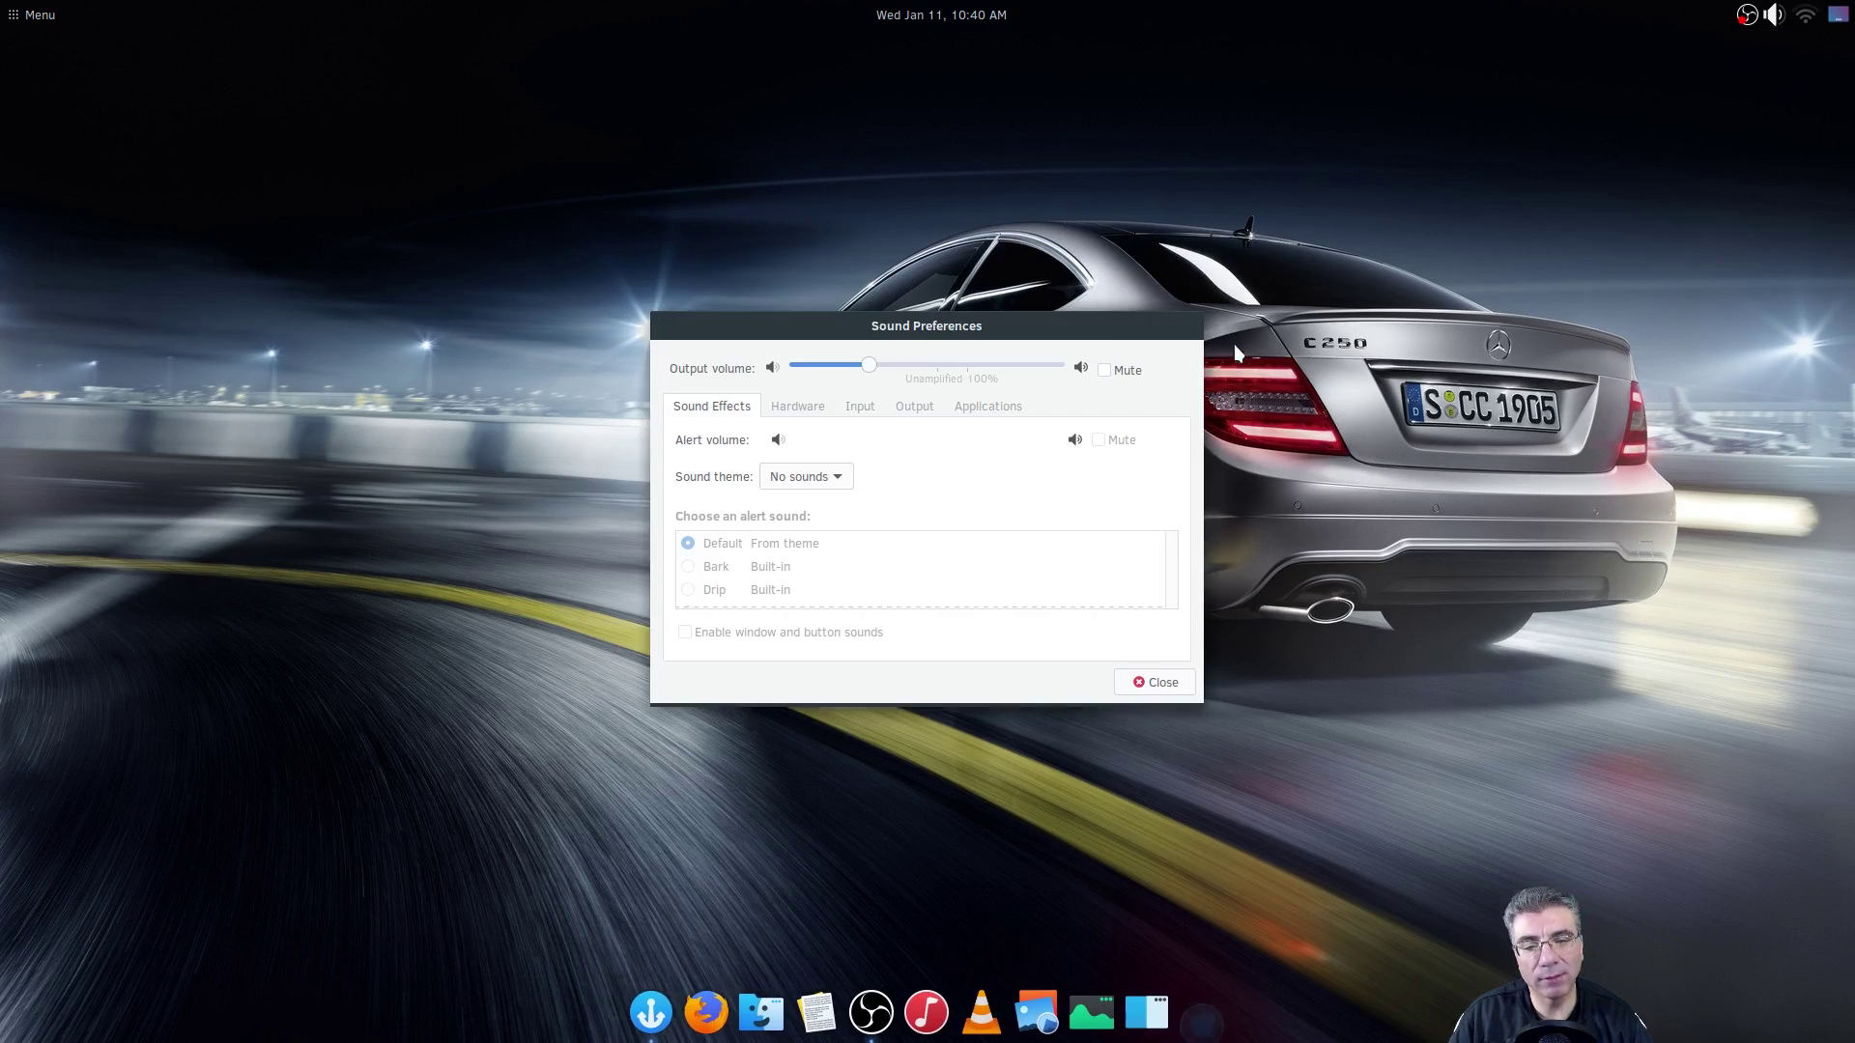
left_click(926, 415)
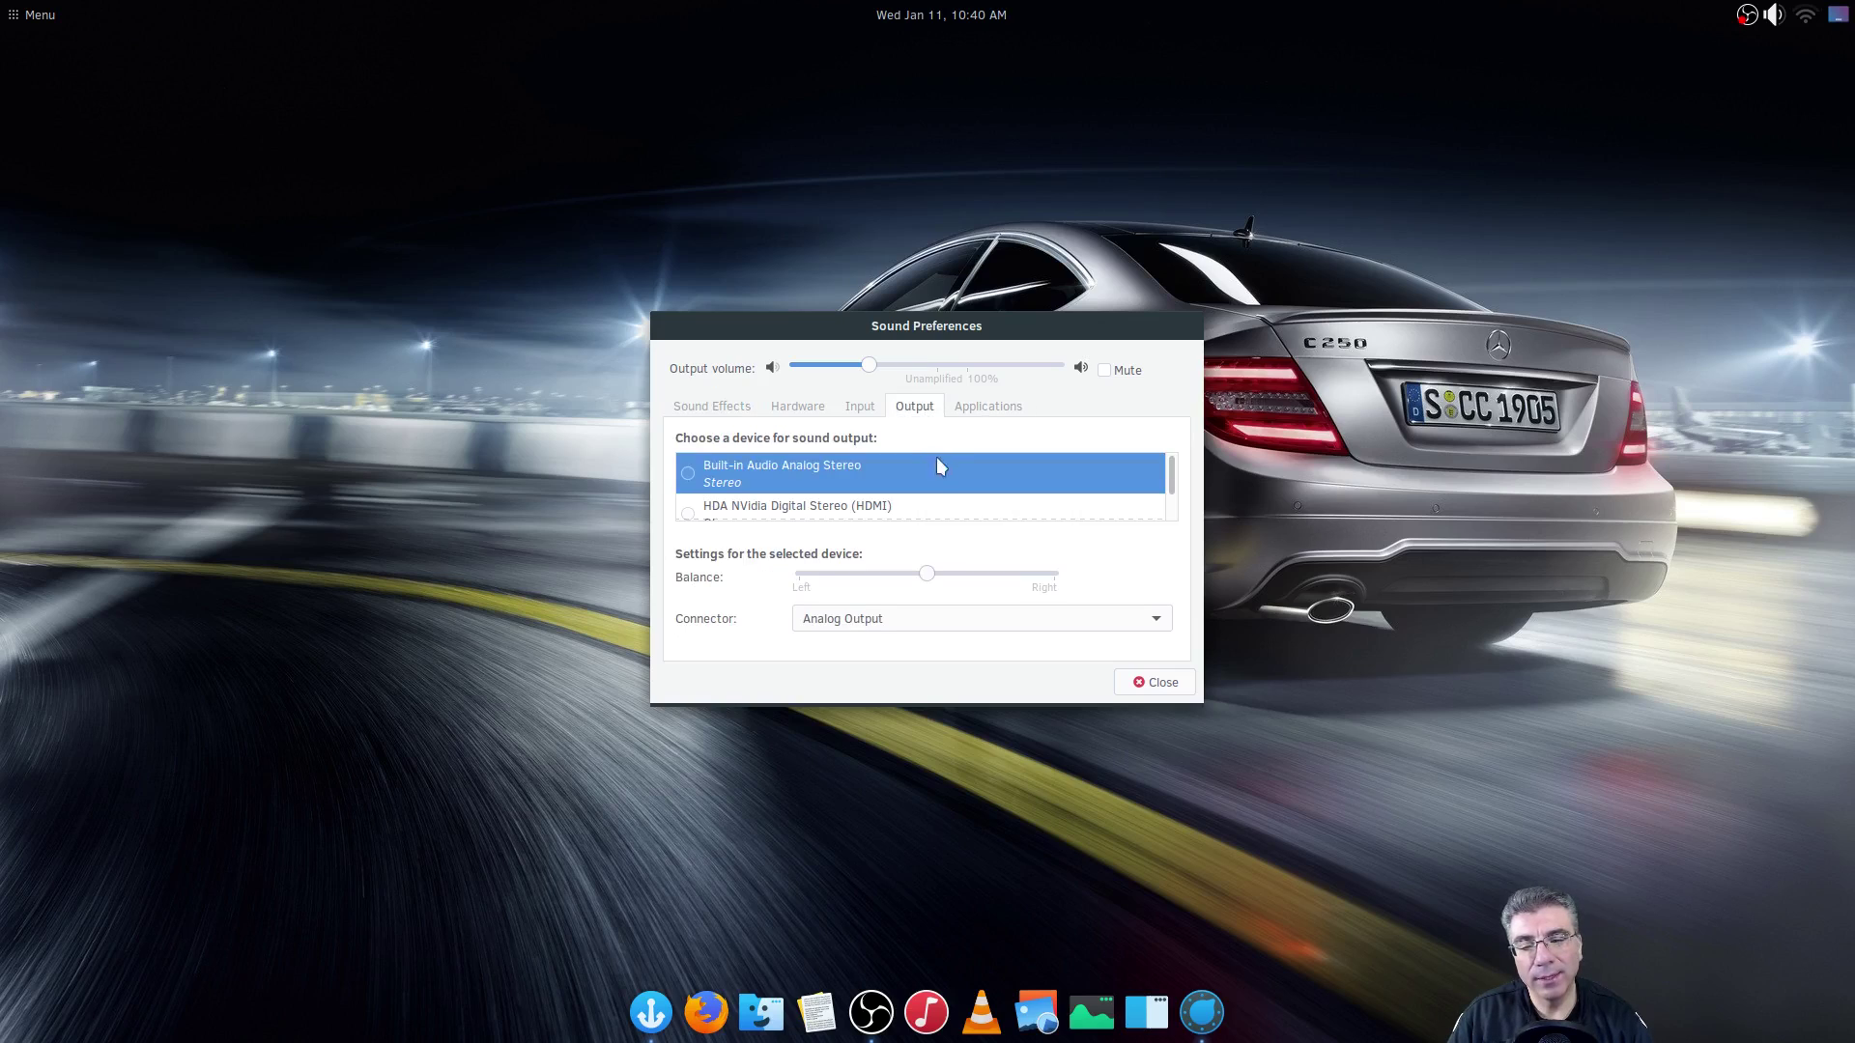
scroll(907, 520, "down", 2)
scroll(882, 517, "up", 2)
left_click(1155, 682)
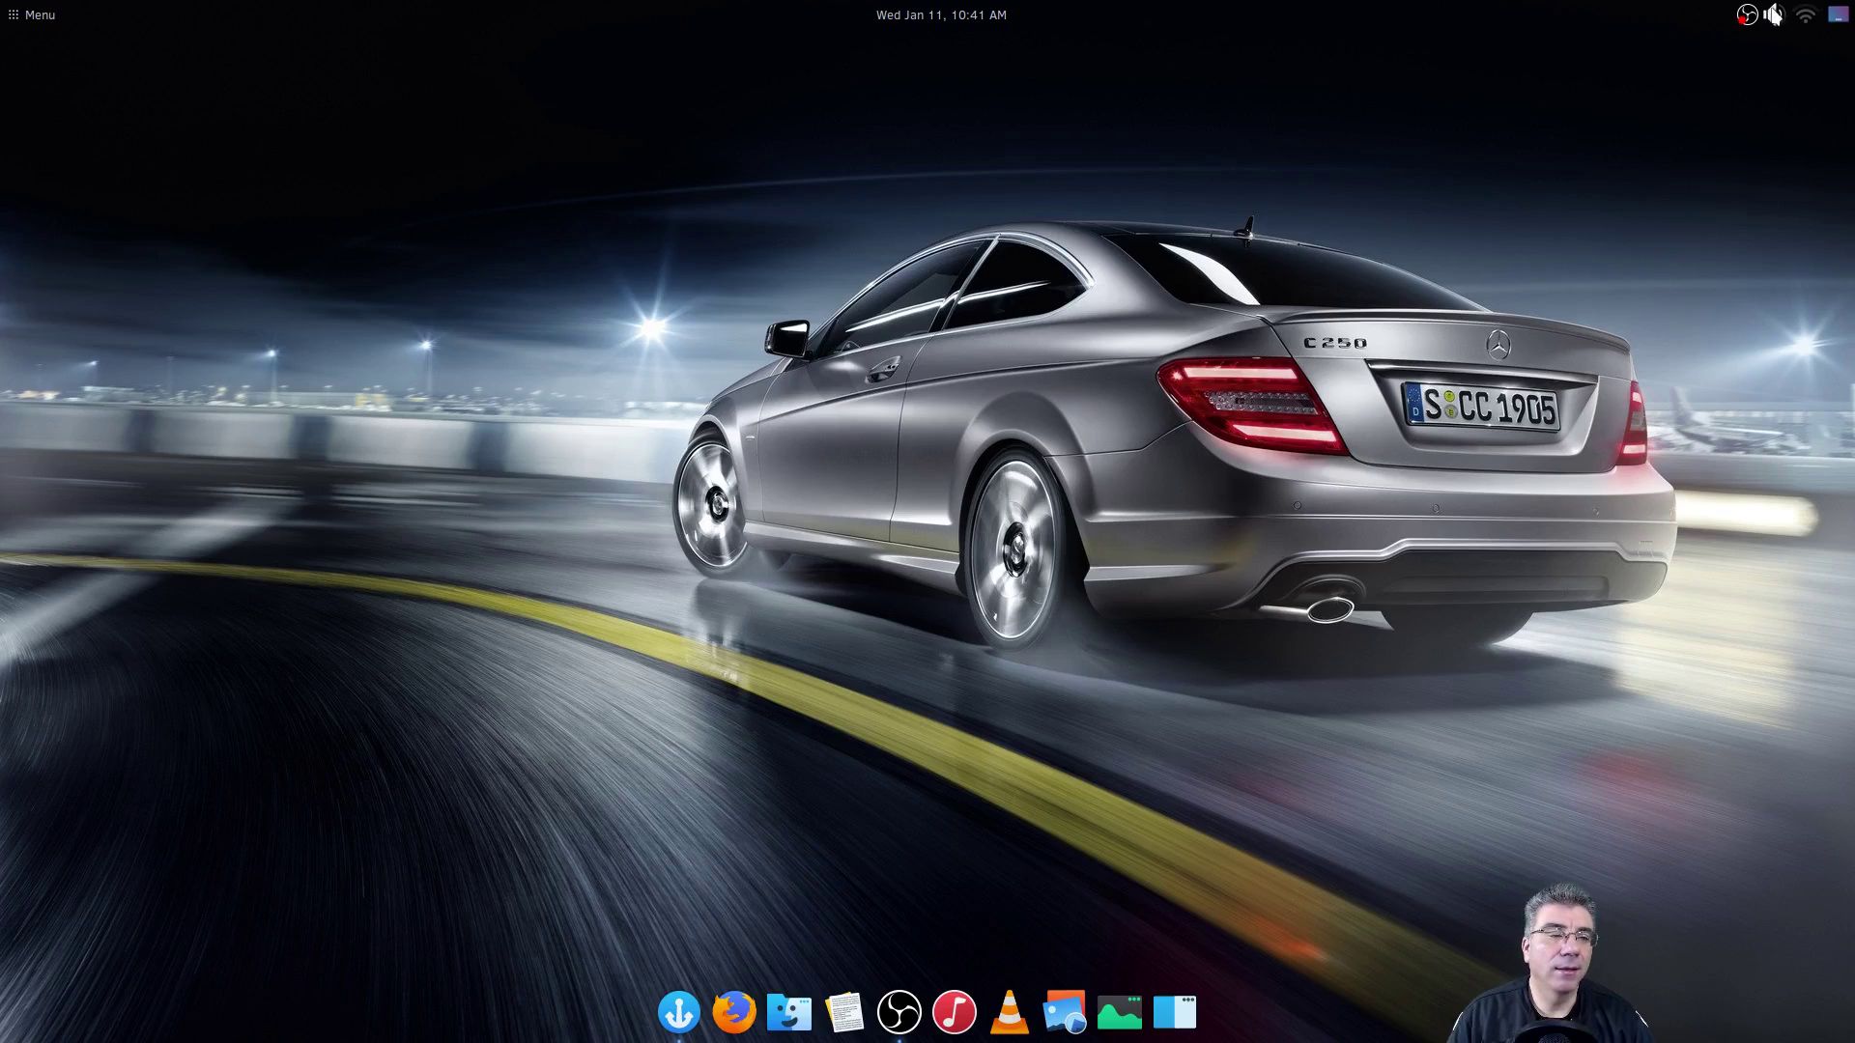
- Show and dismiss the tray volume slider, then reopen Brisk Menu
mouse_move(1774, 11)
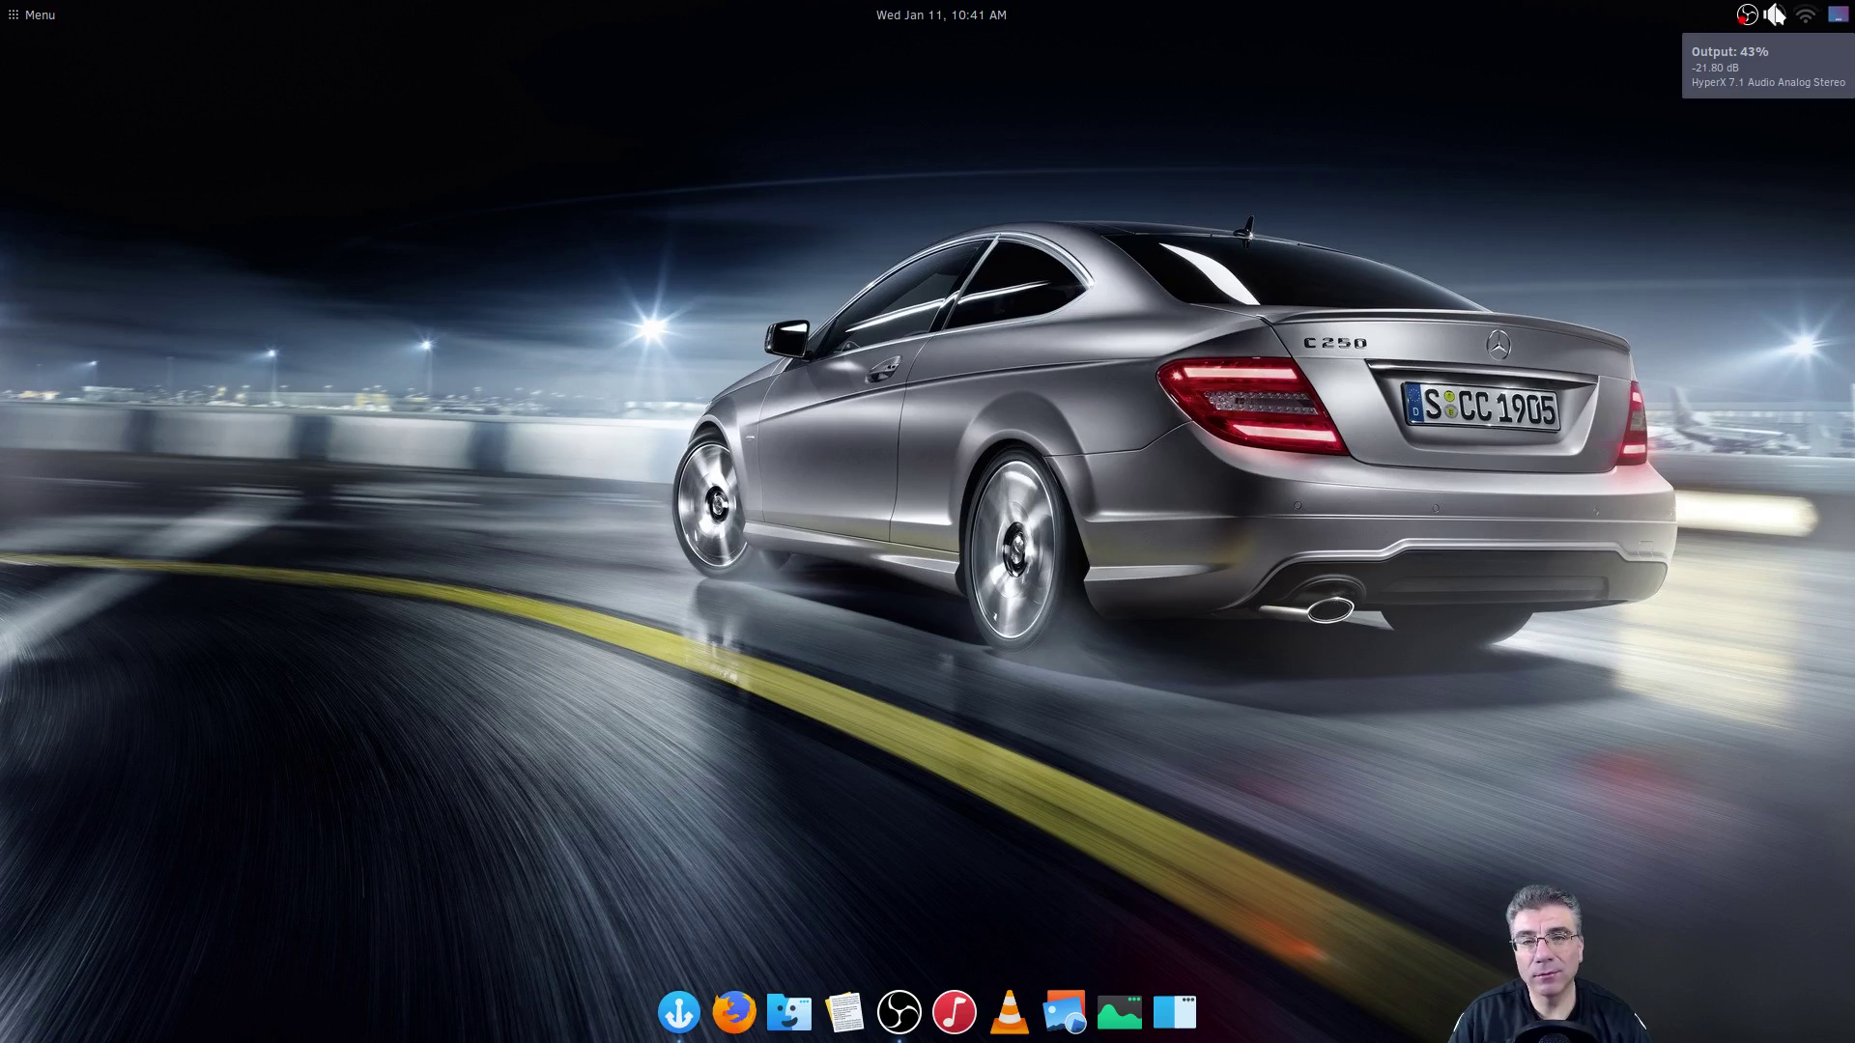
left_click(1773, 14)
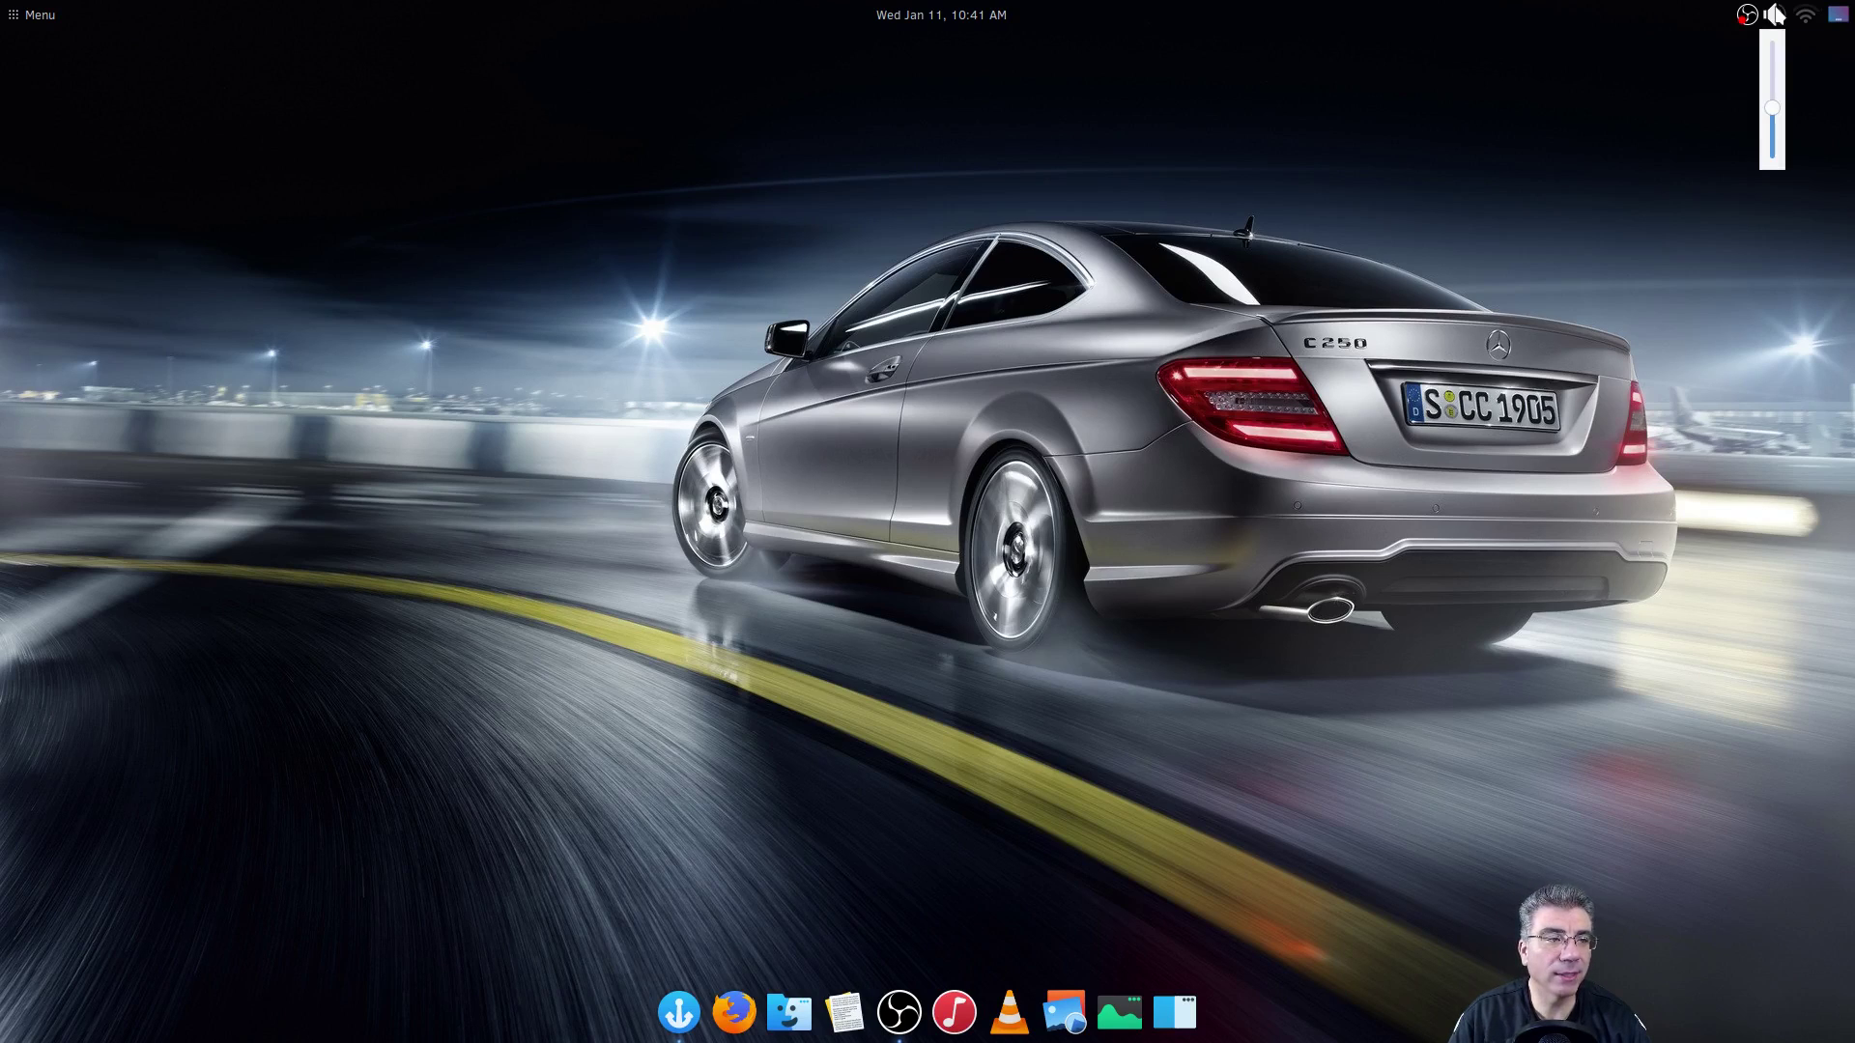
left_click(1774, 14)
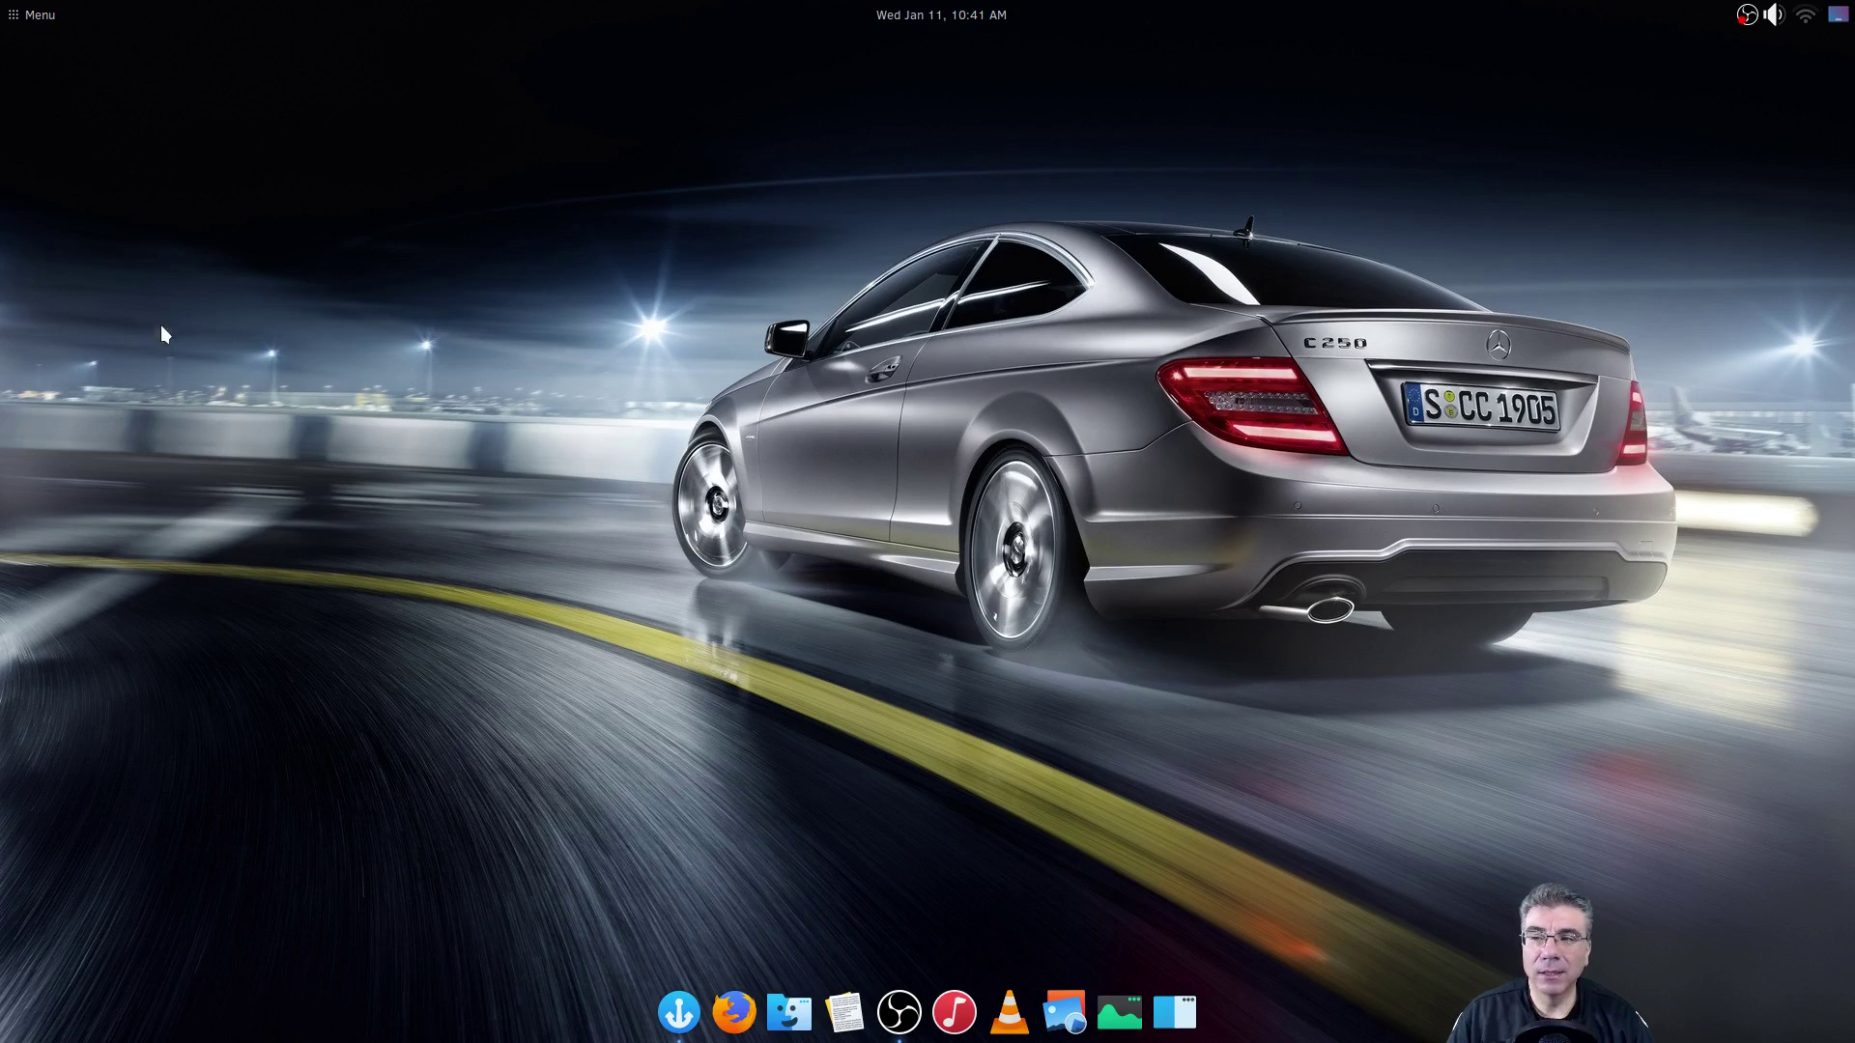
left_click(32, 22)
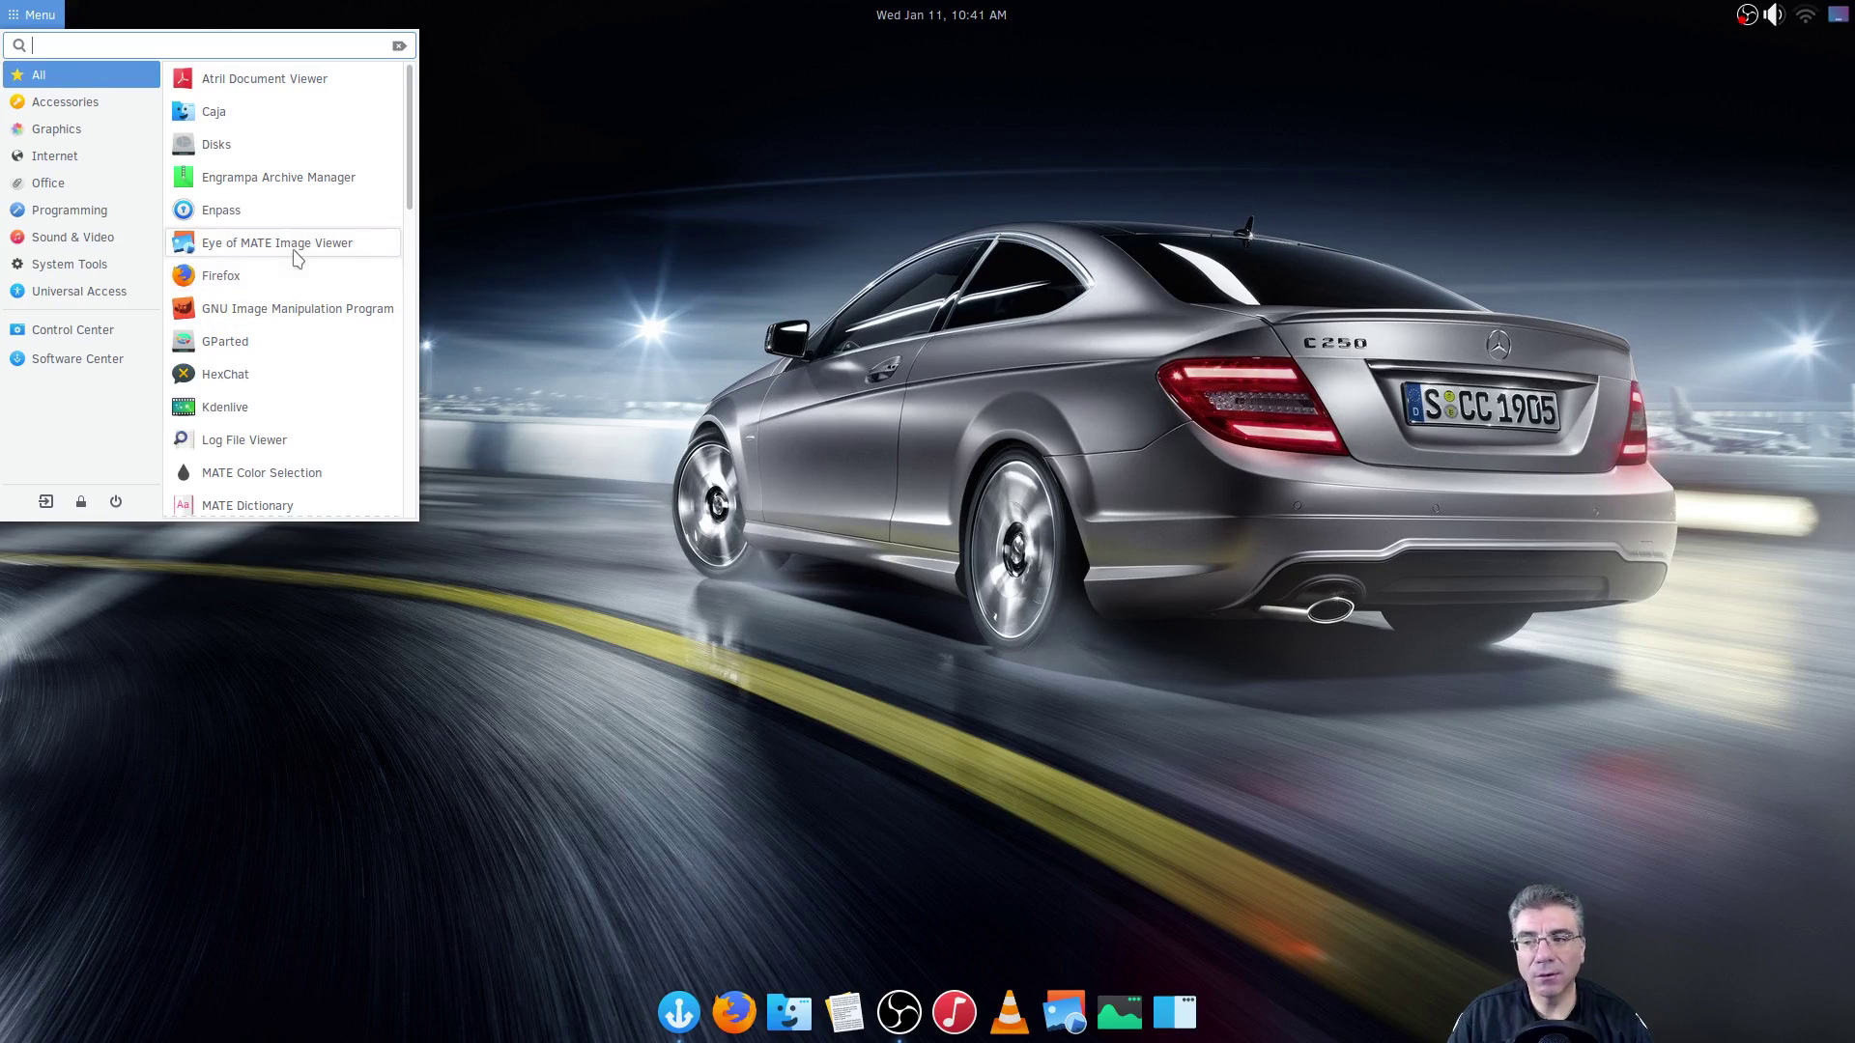
- Scroll Brisk Menu's All list down to OBS, Plank, Pluma and Qt 5 Assistant
scroll(296, 257, "down", 1)
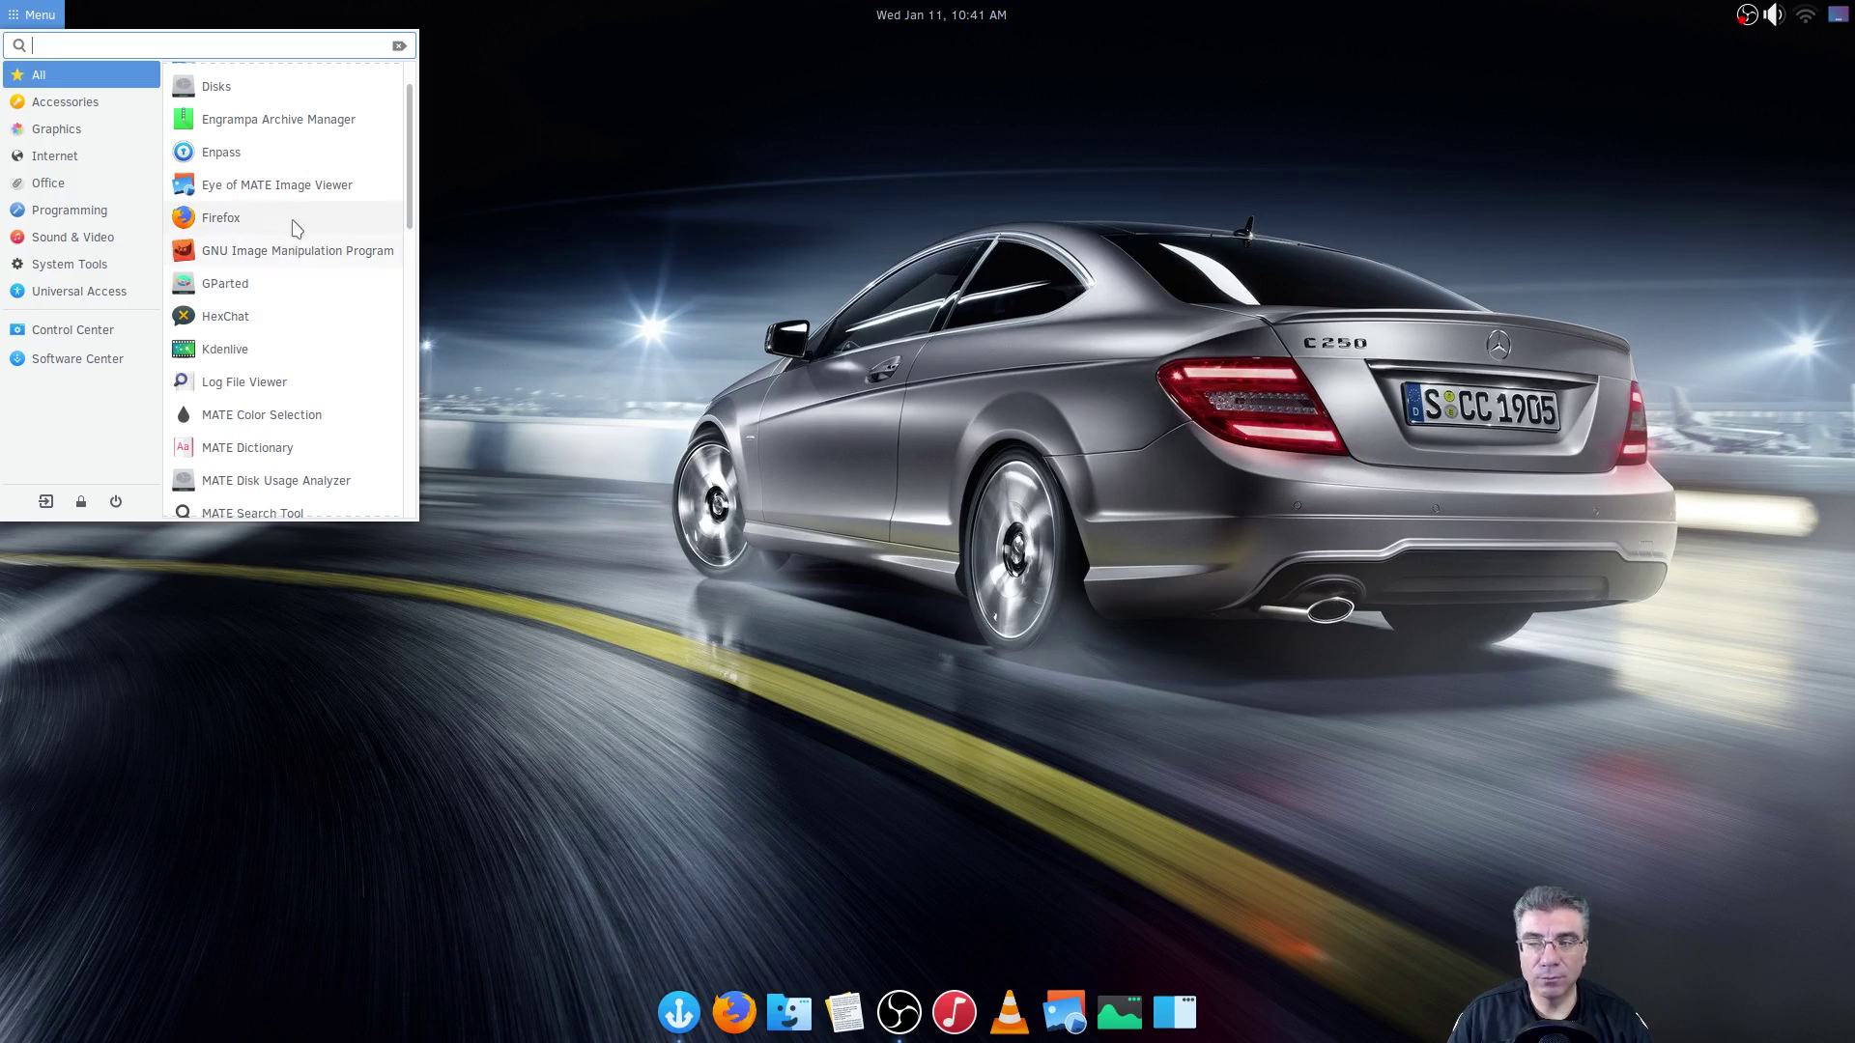
scroll(288, 400, "down", 2)
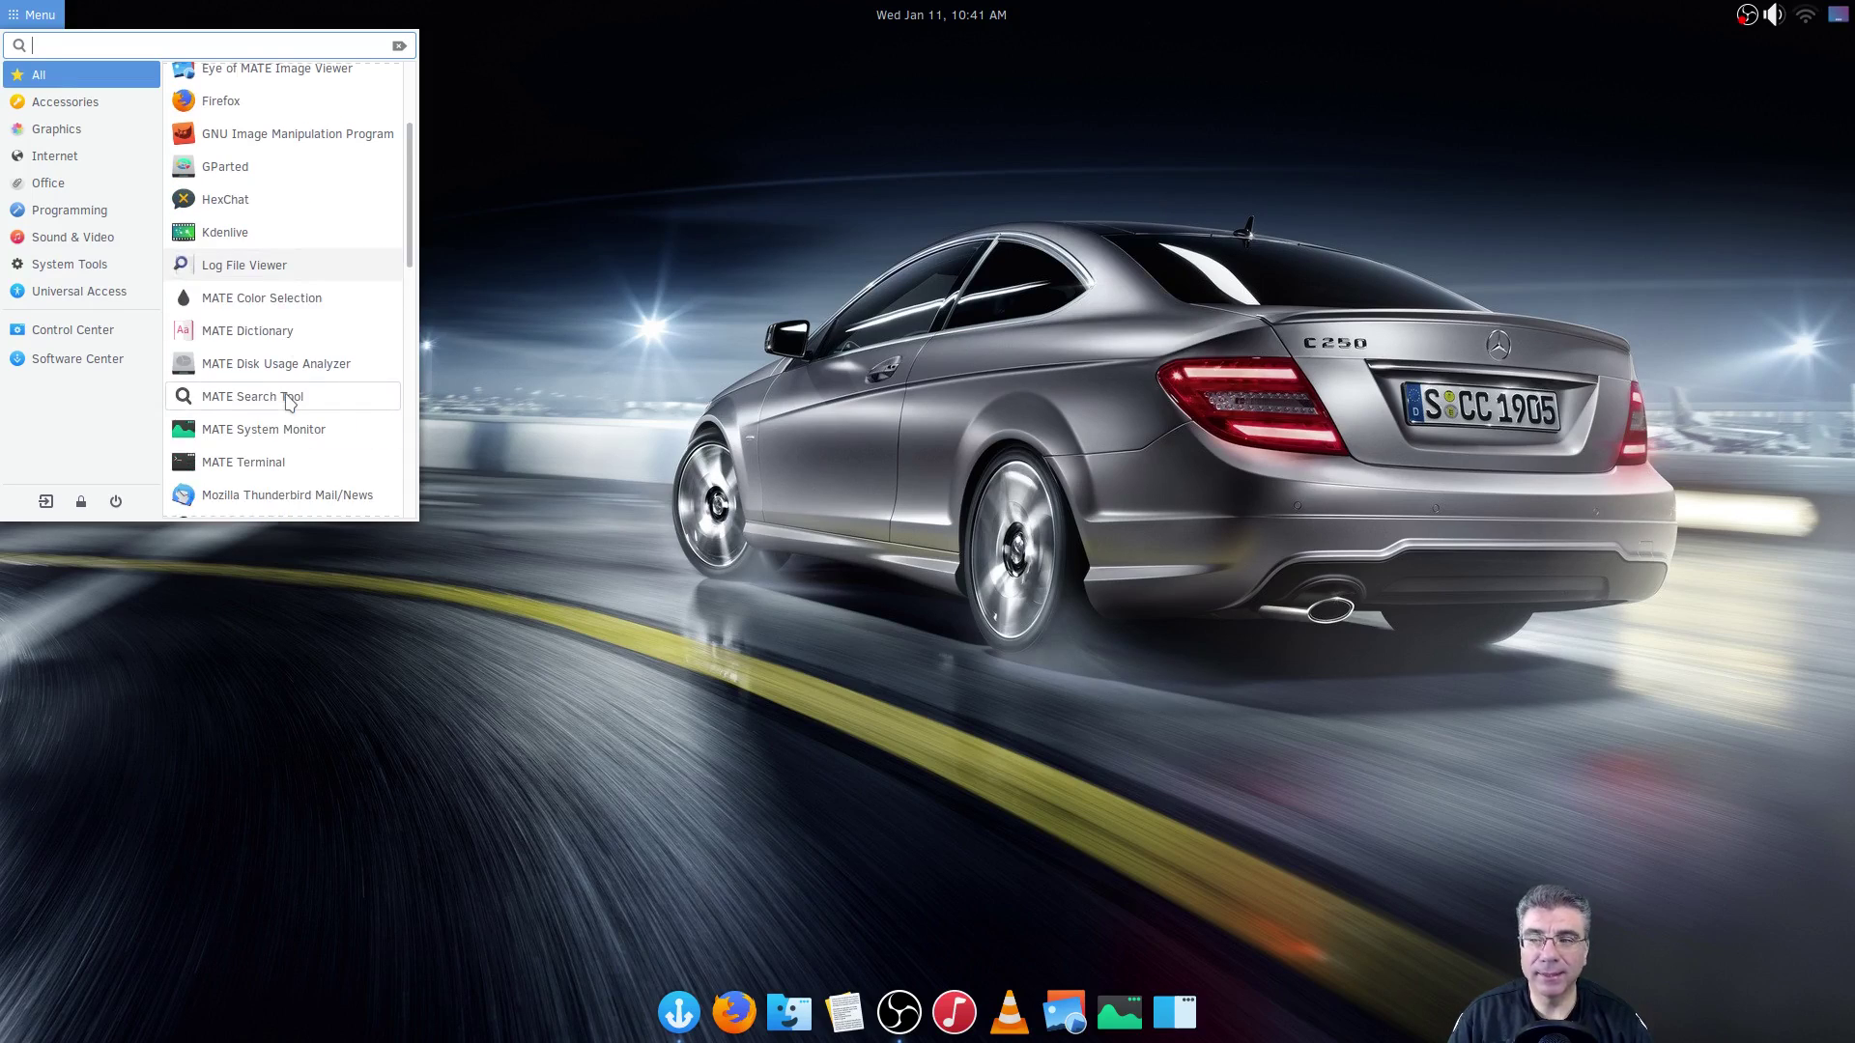
scroll(289, 401, "down", 4)
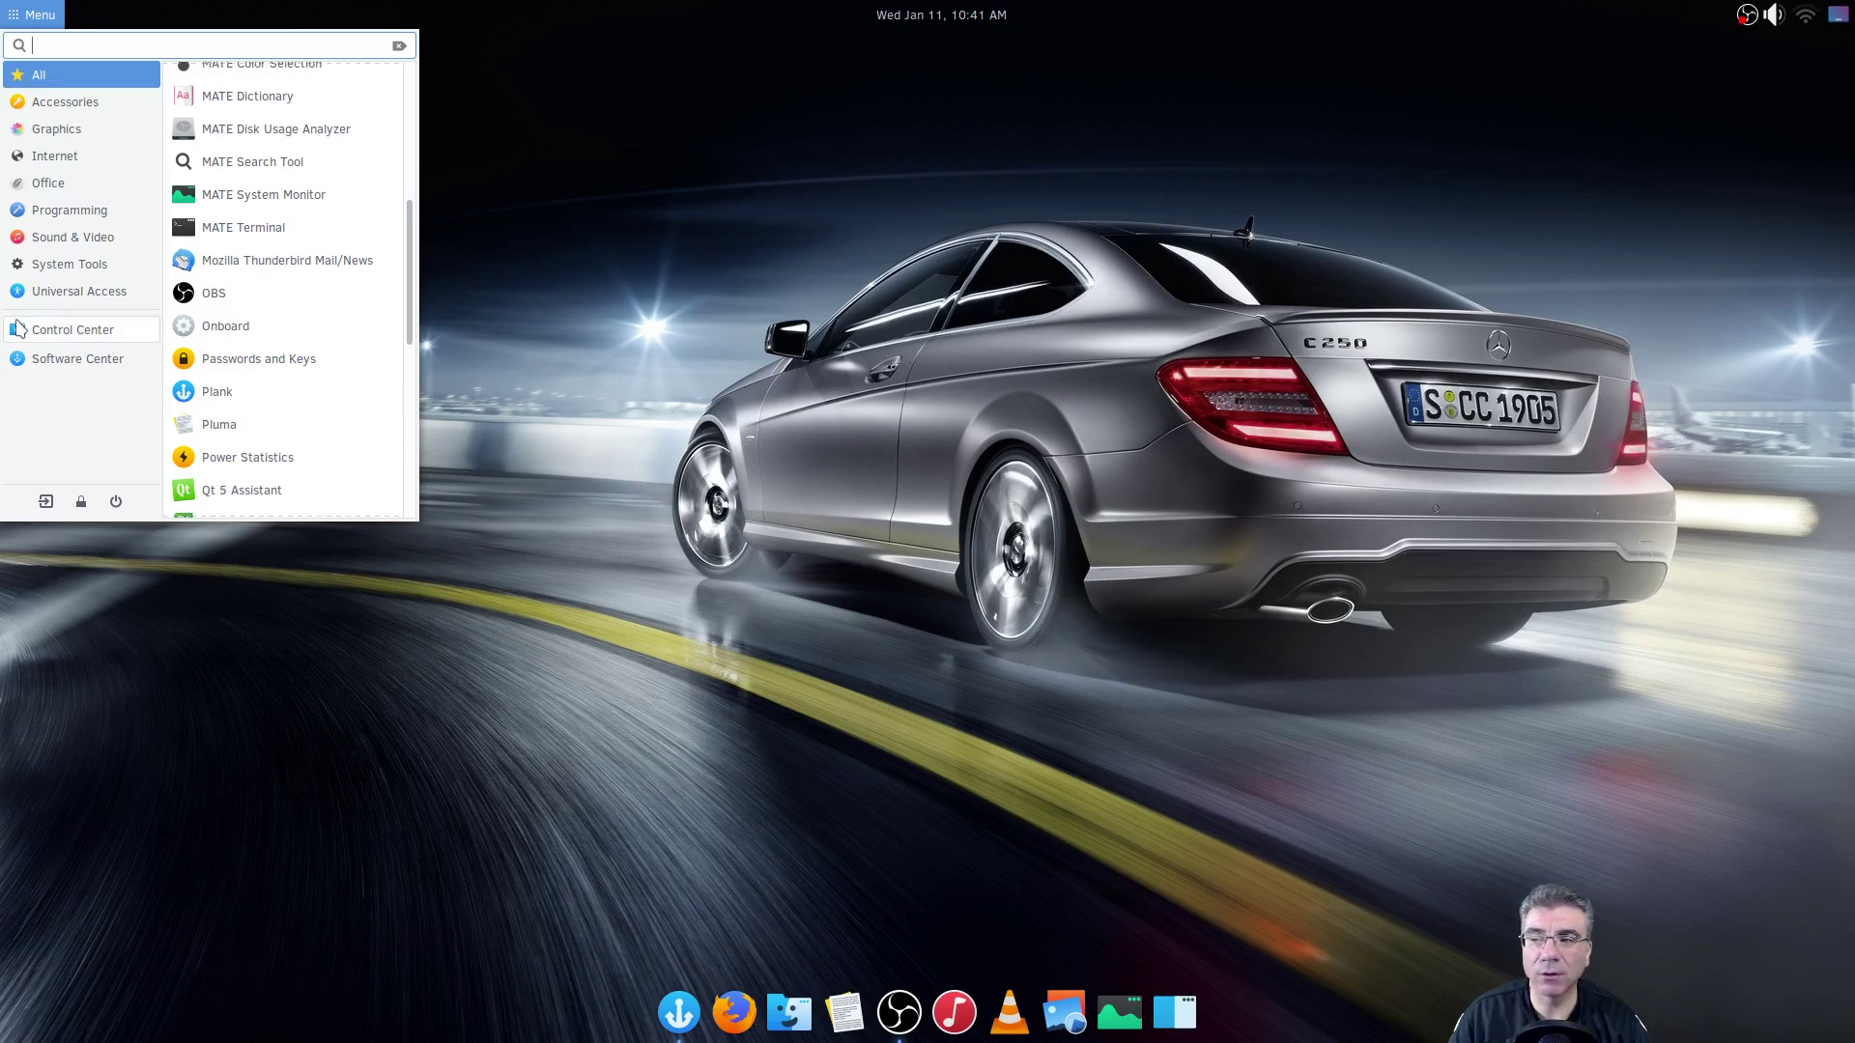
- Launch Software Center from Brisk Menu, opening its Home page of eight software groups
left_click(56, 362)
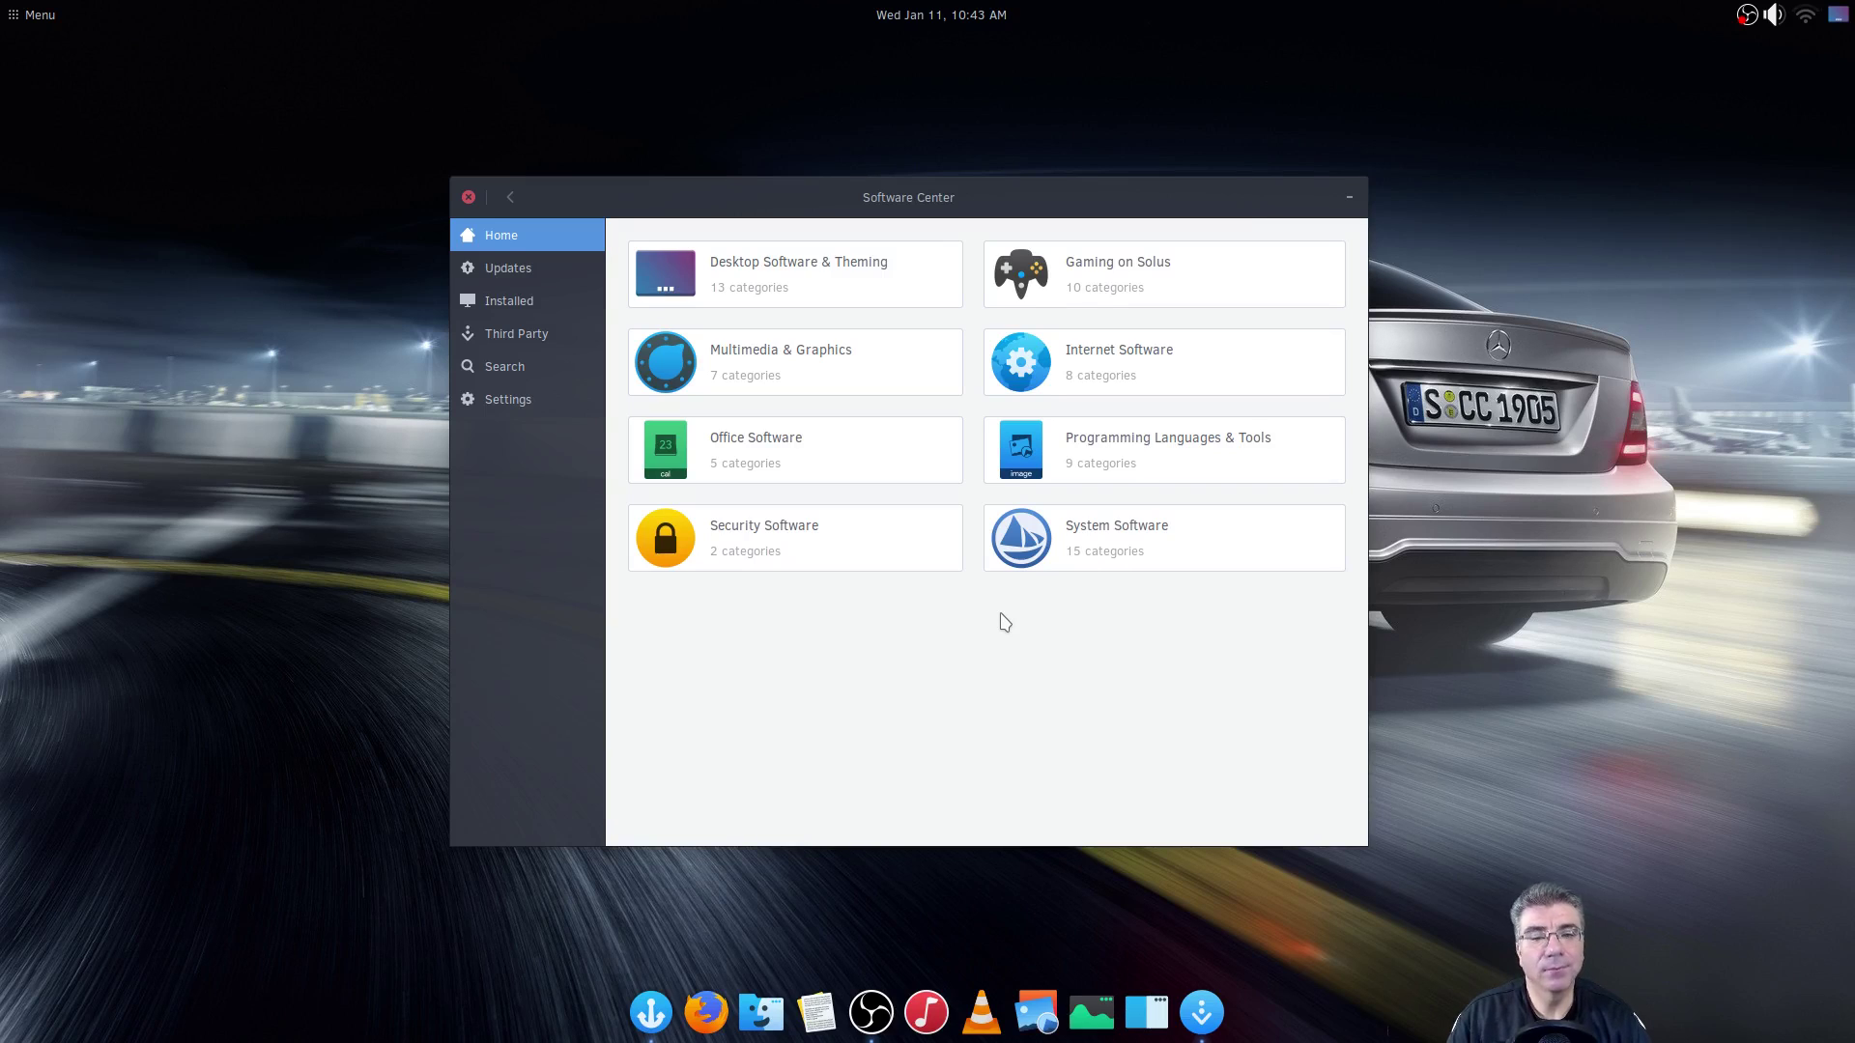
left_click(921, 291)
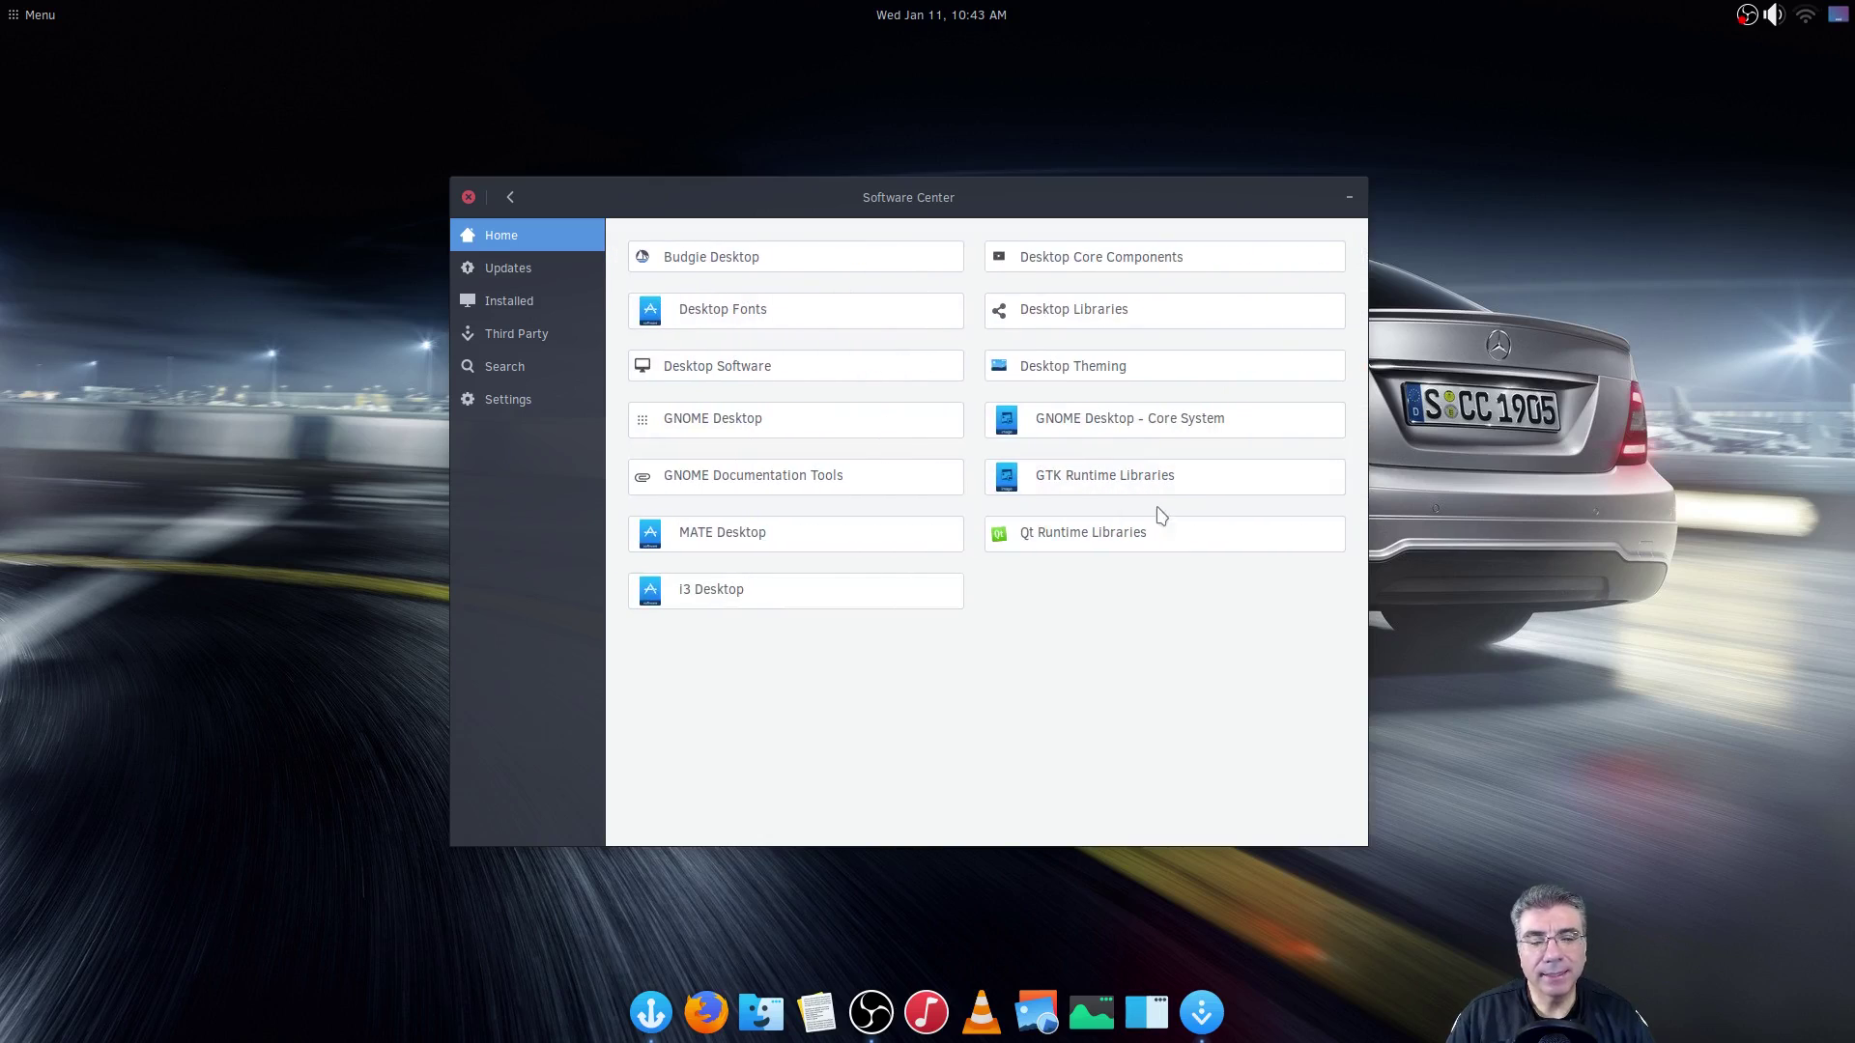
left_click(1142, 378)
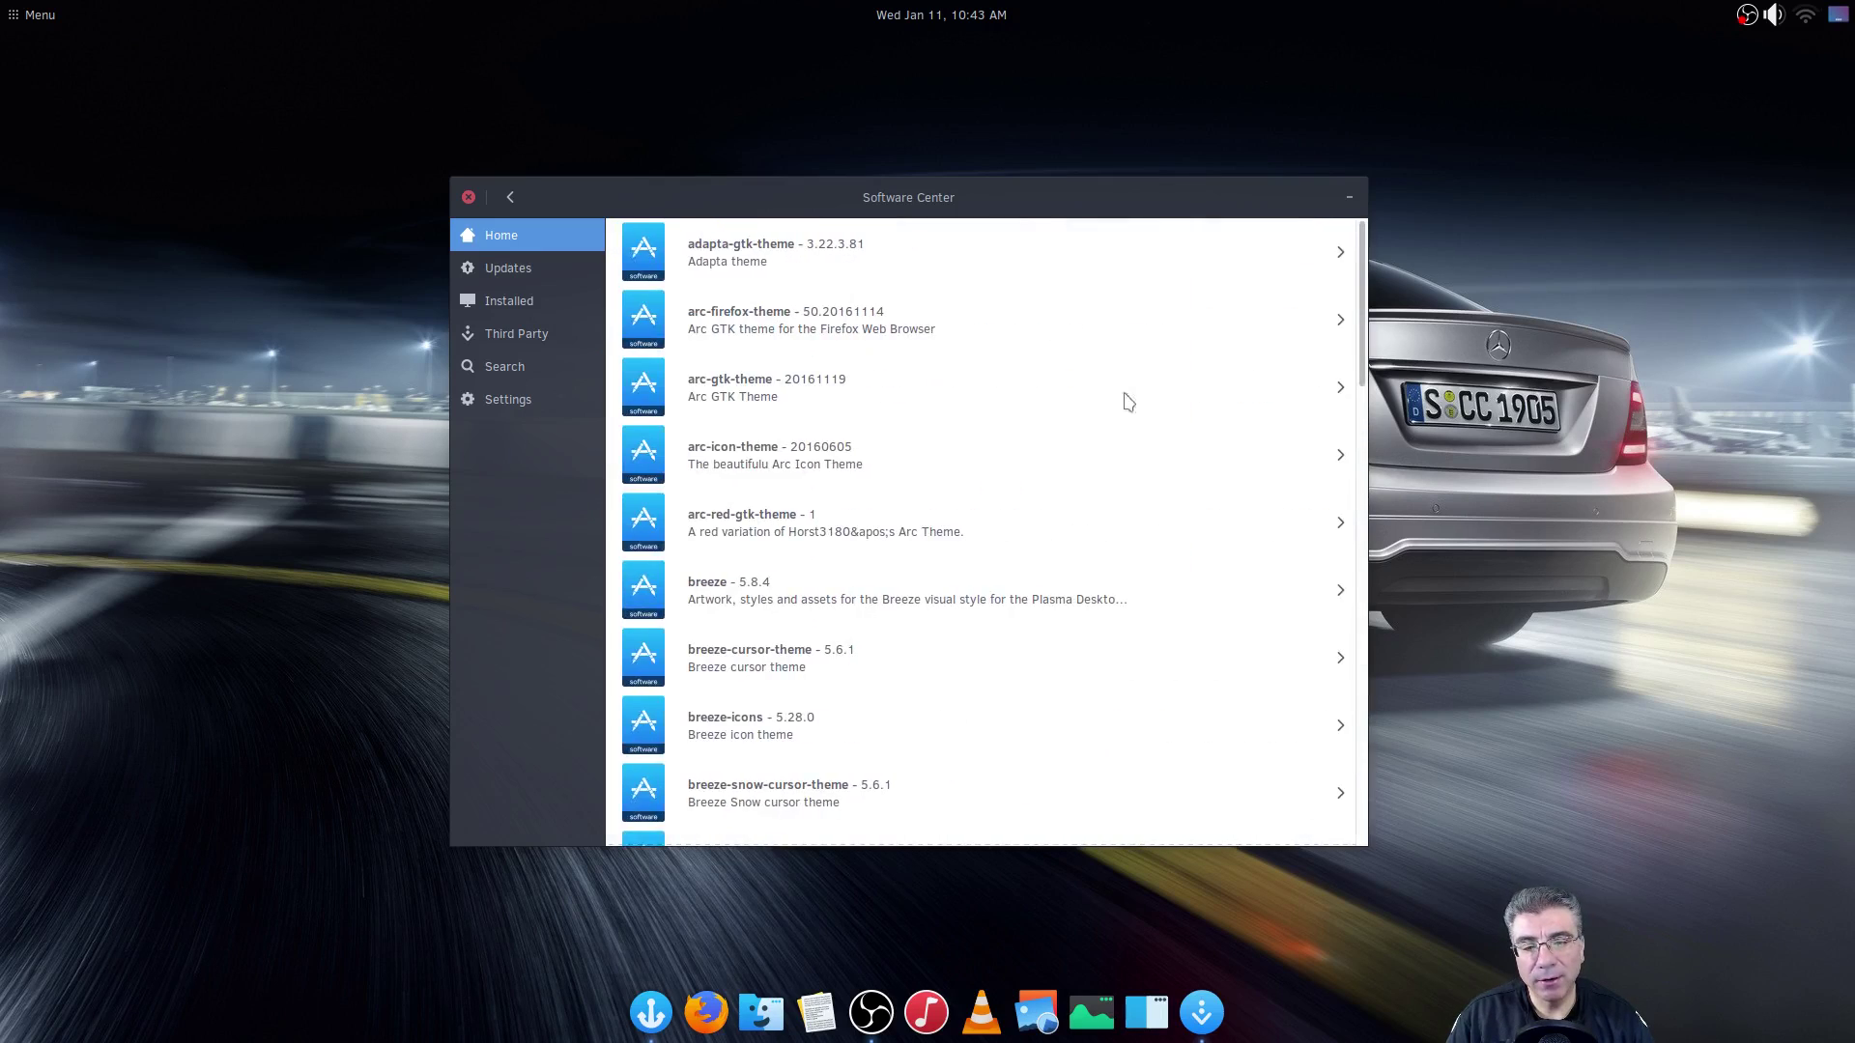
scroll(1104, 429, "down", 3)
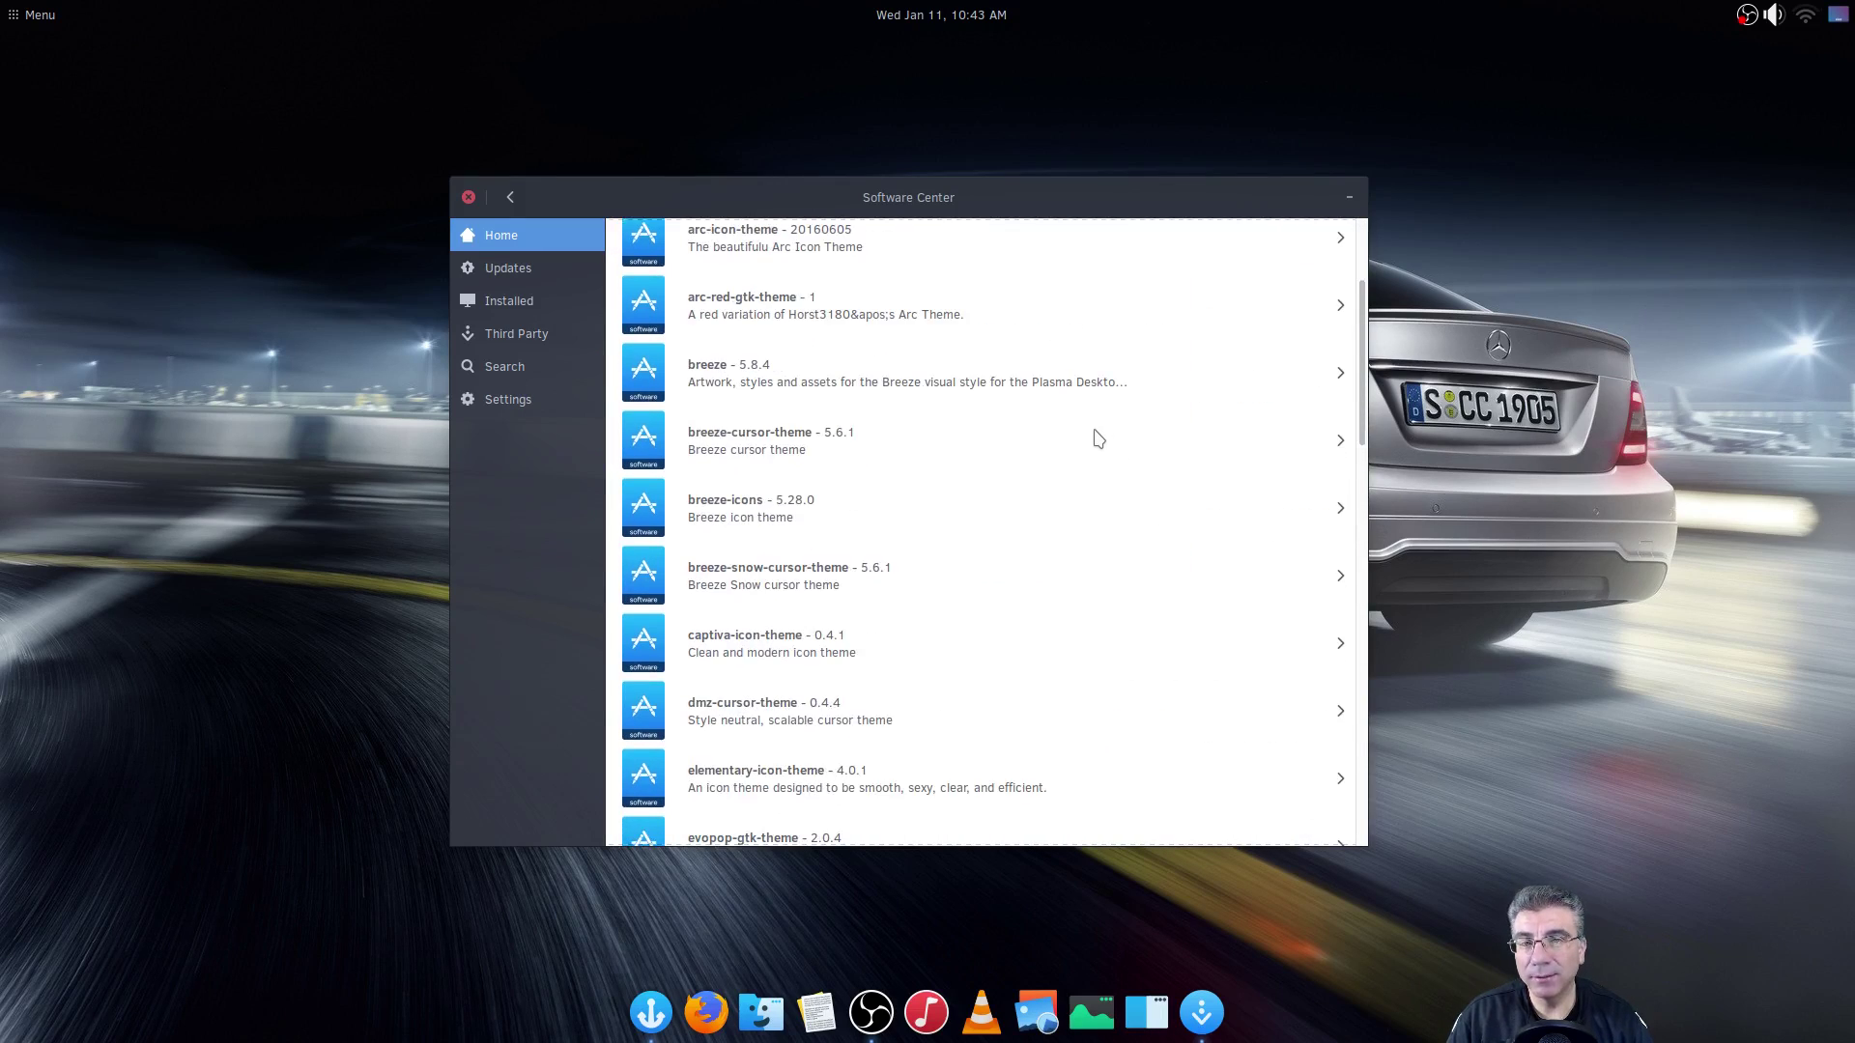
scroll(1090, 442, "down", 10)
scroll(1087, 448, "down", 5)
scroll(1084, 447, "up", 6)
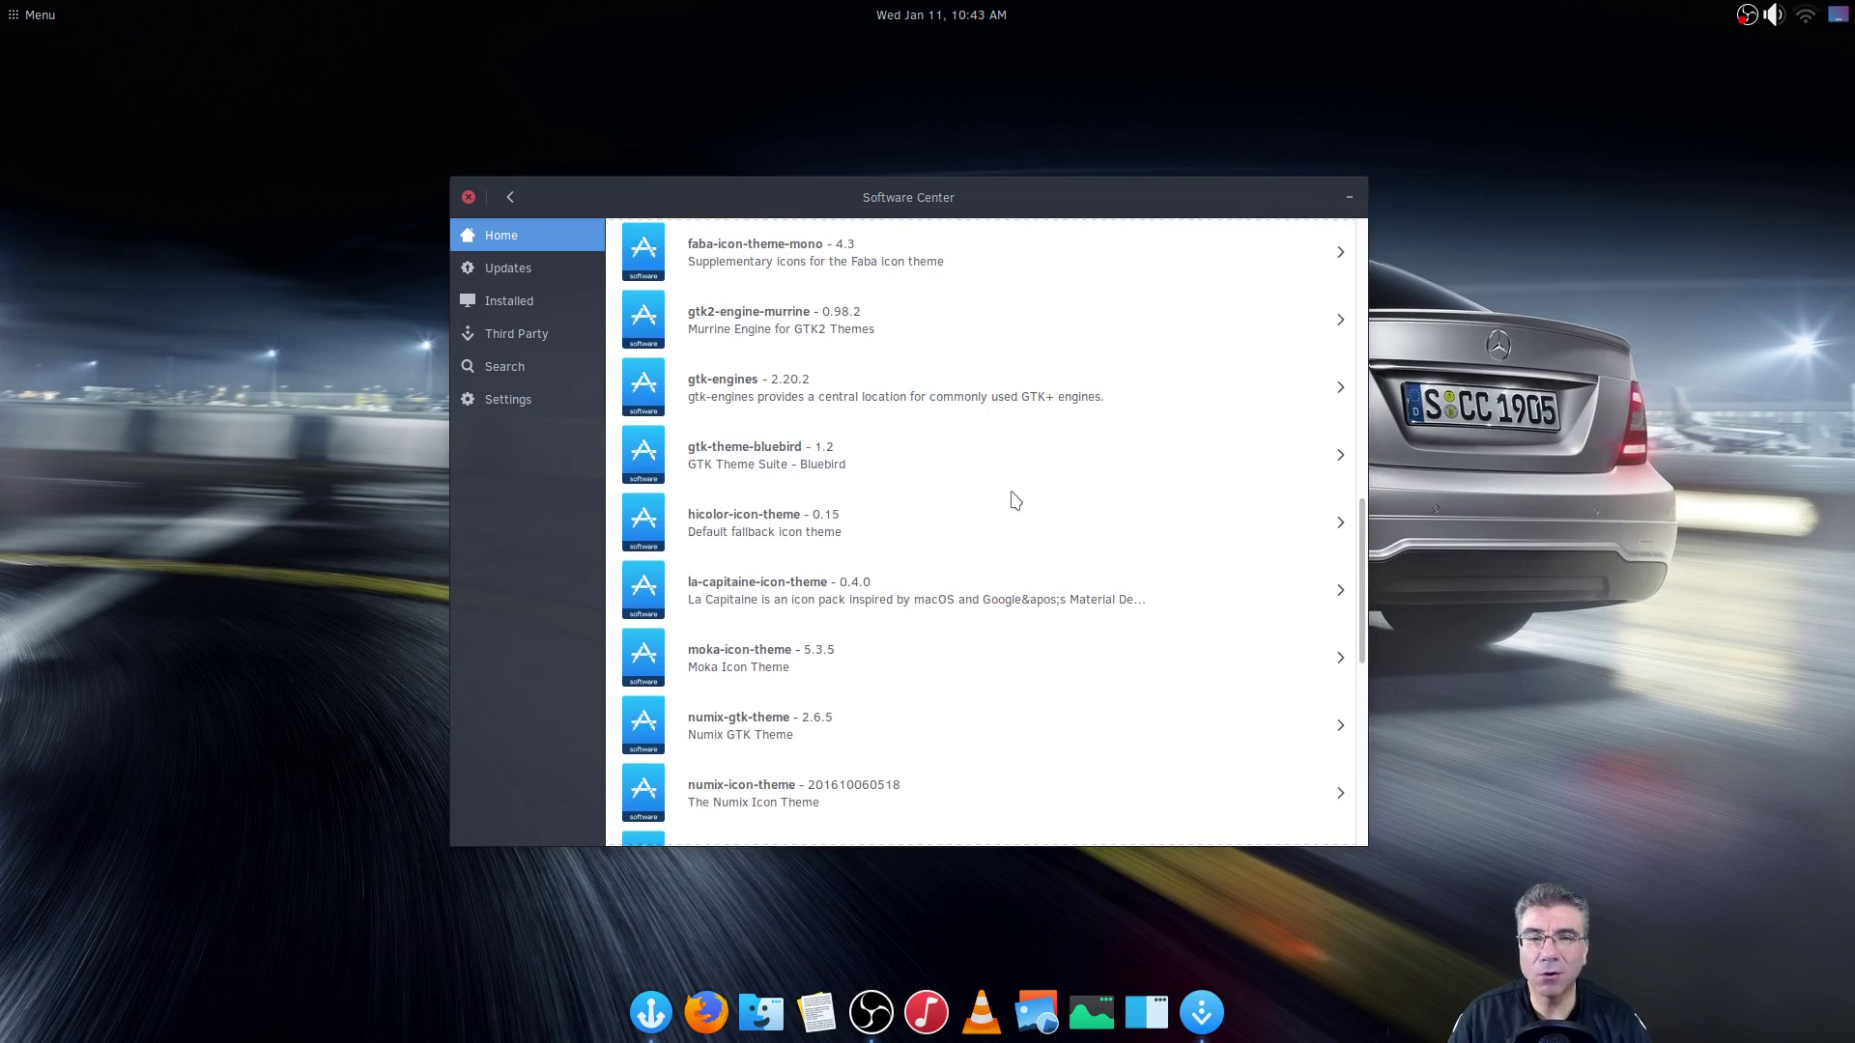
scroll(1014, 500, "up", 10)
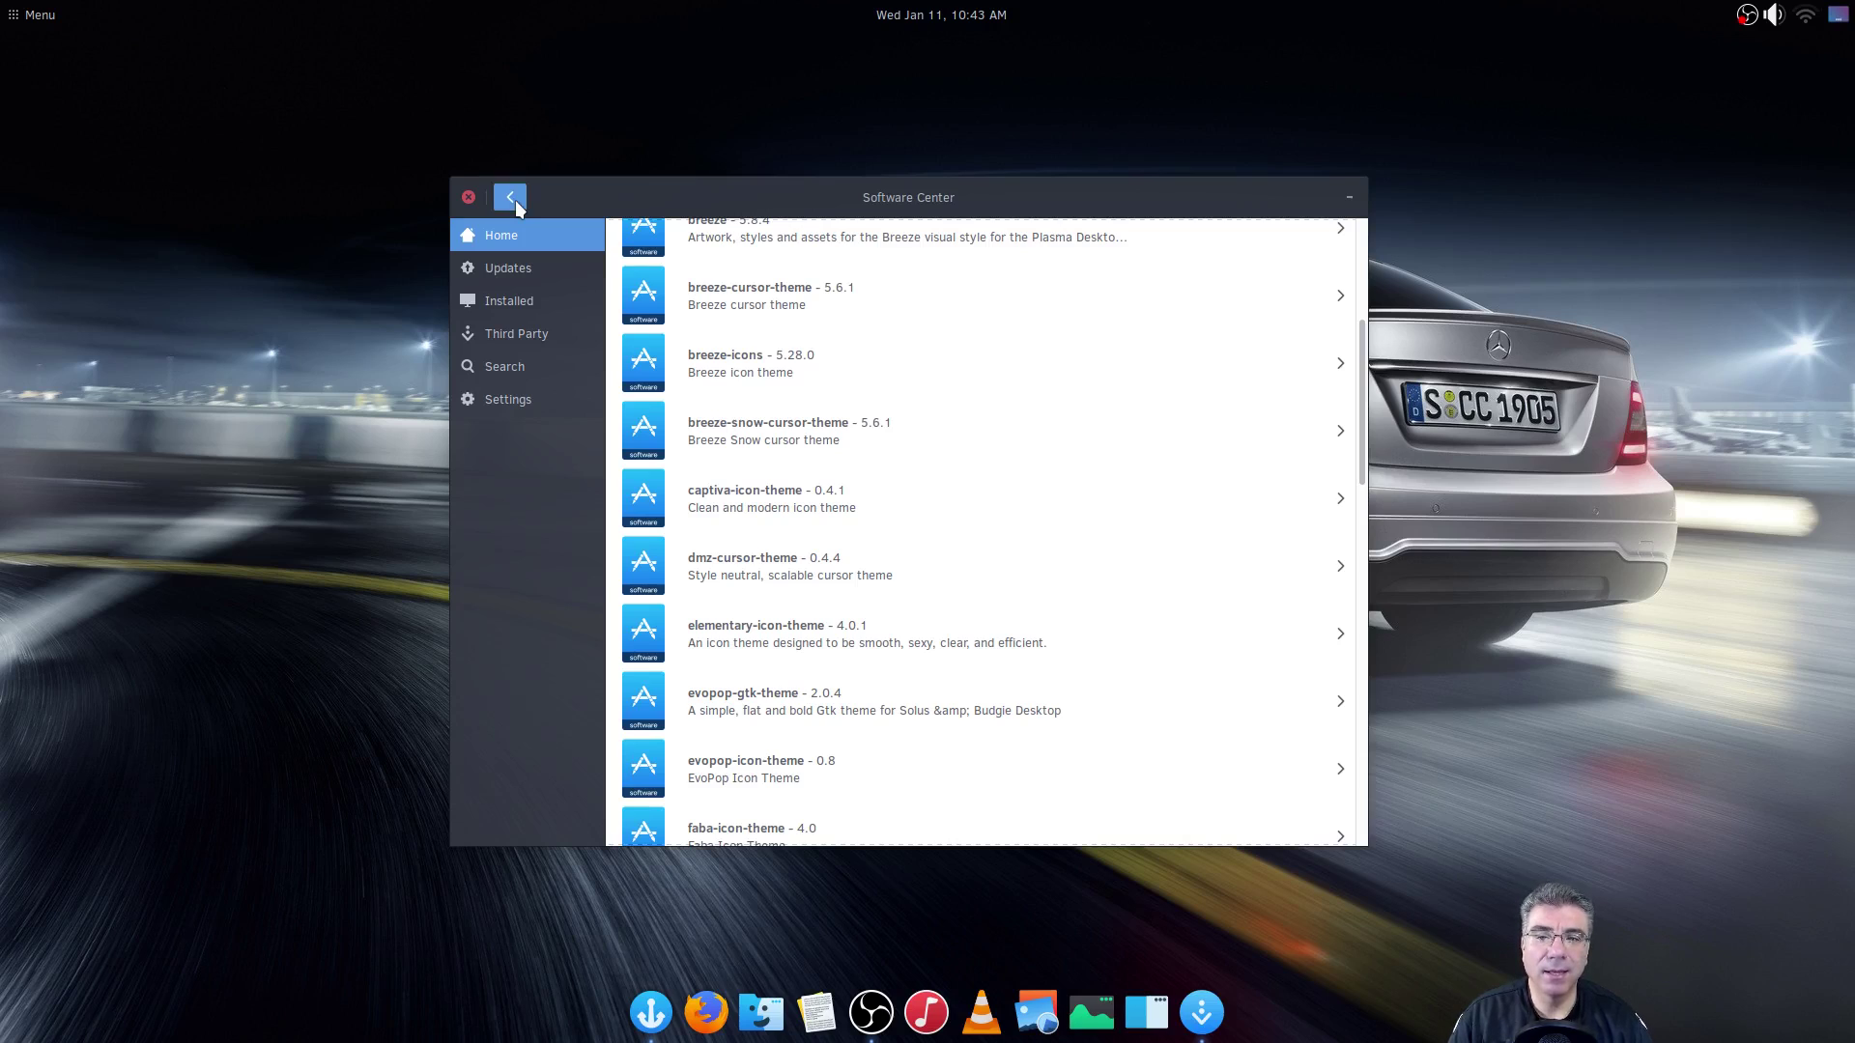
left_click(512, 198)
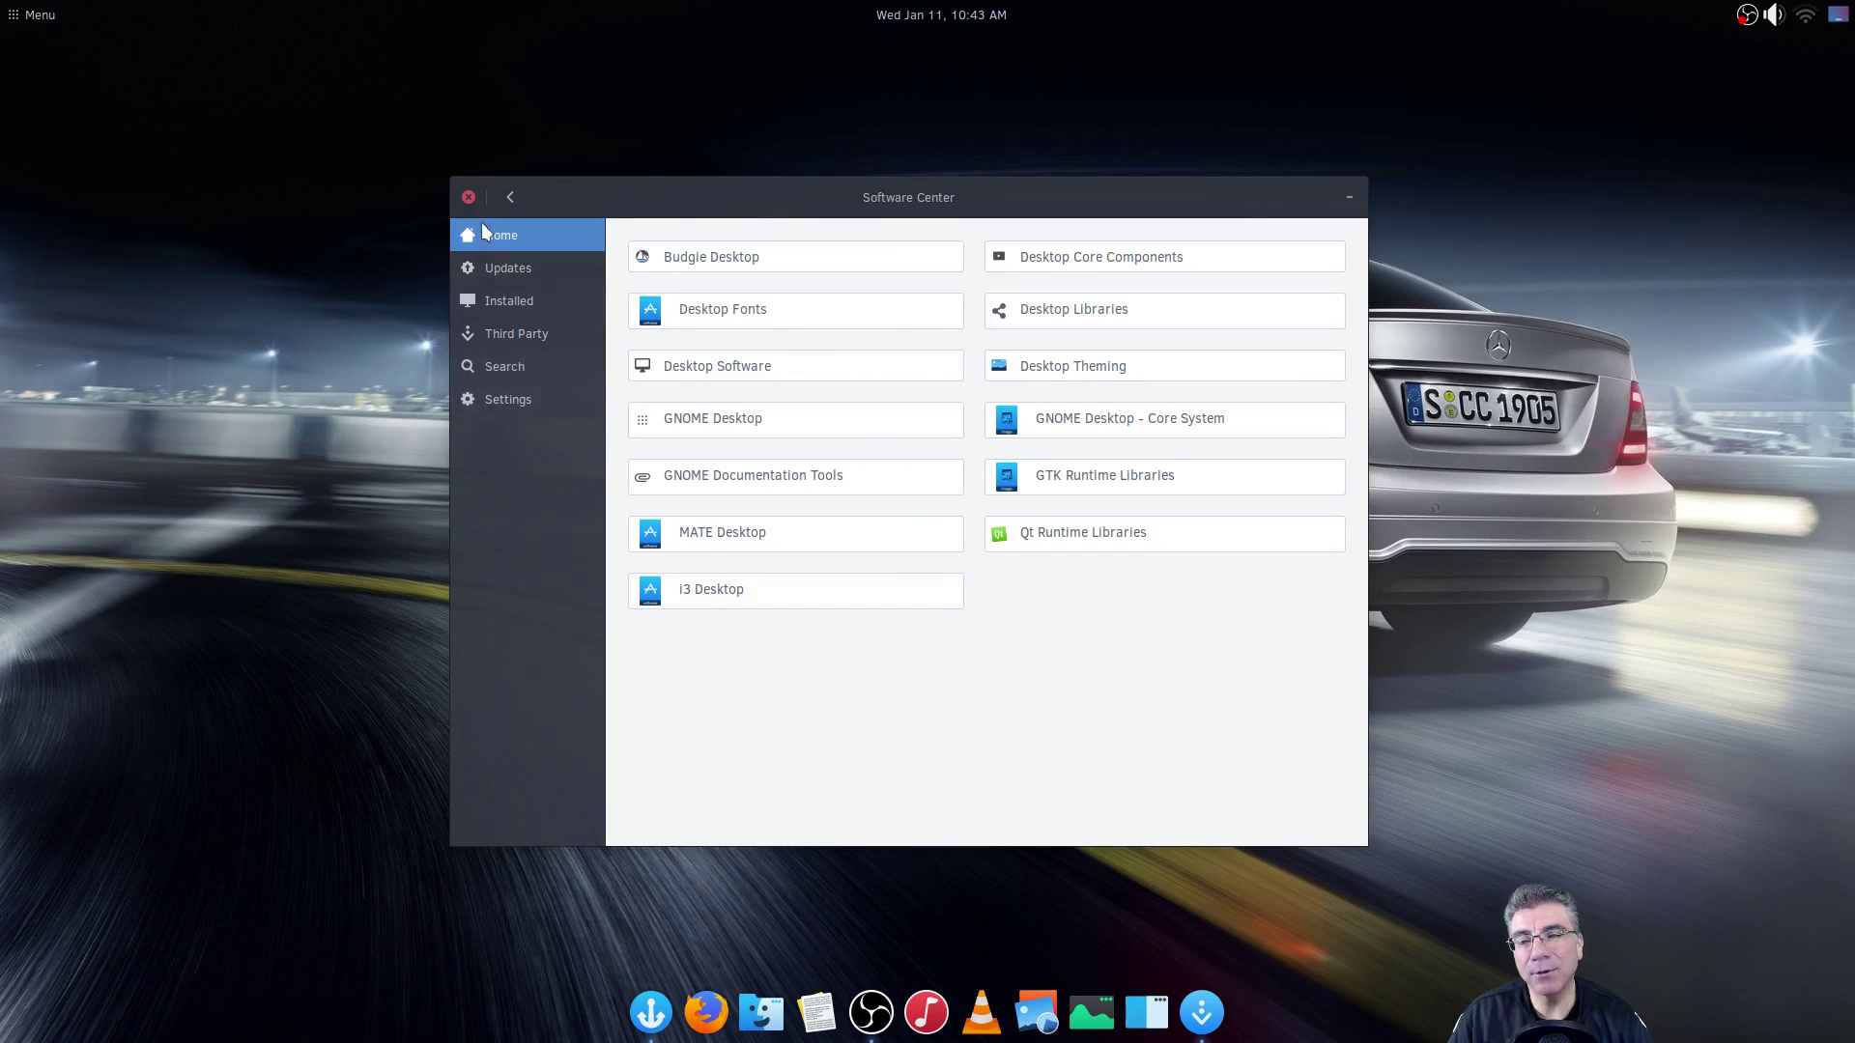
left_click(512, 198)
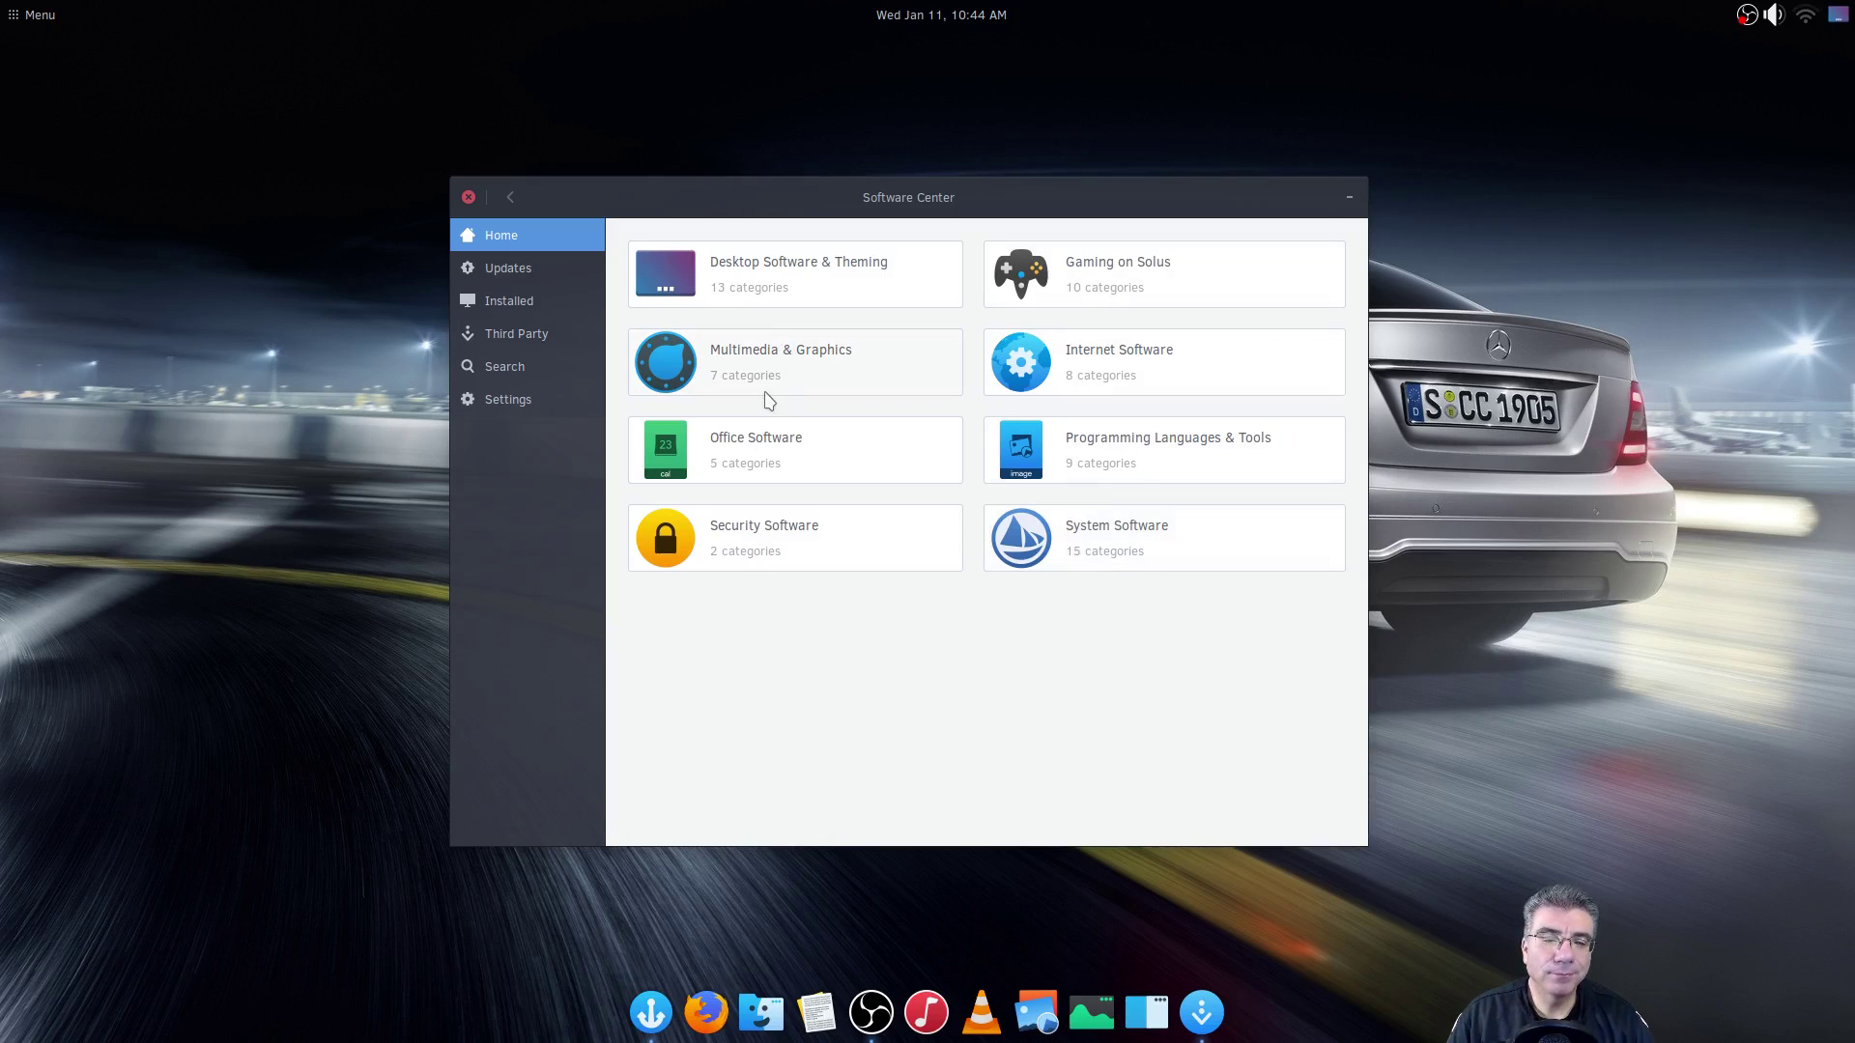
left_click(761, 435)
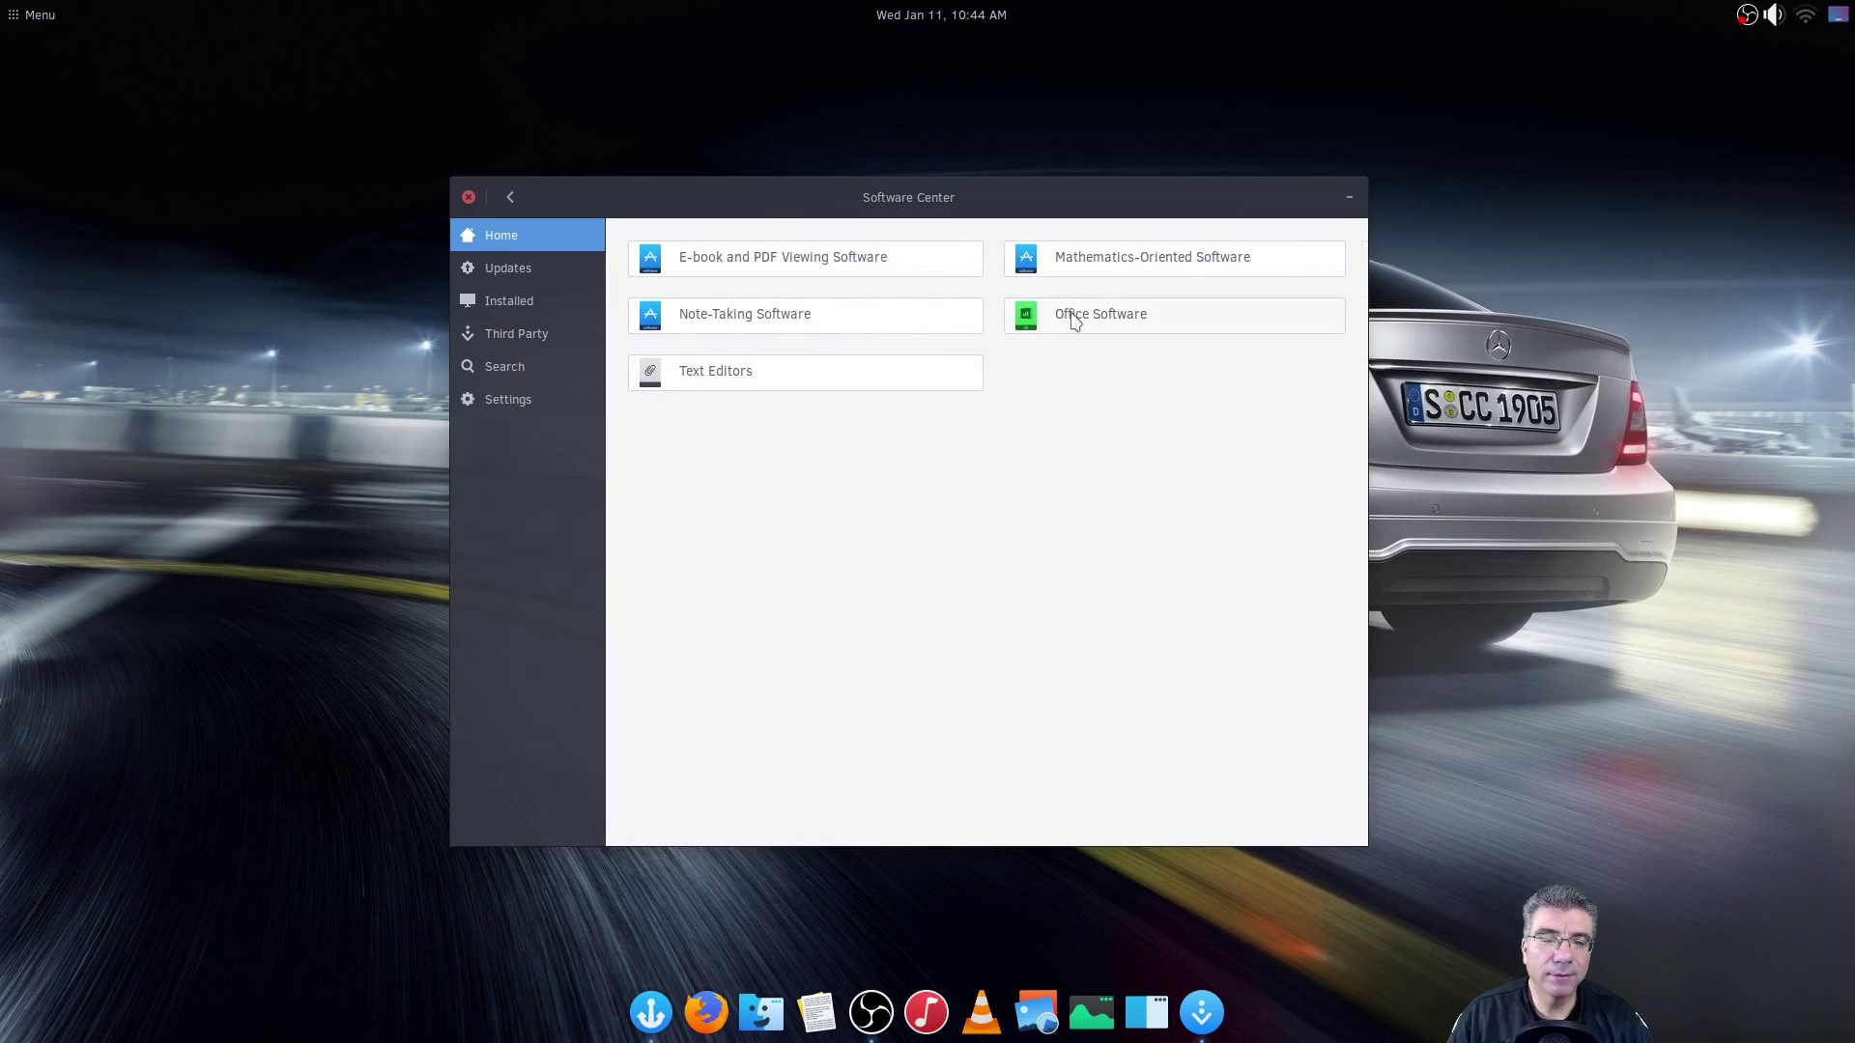
left_click(1064, 319)
scroll(846, 485, "down", 5)
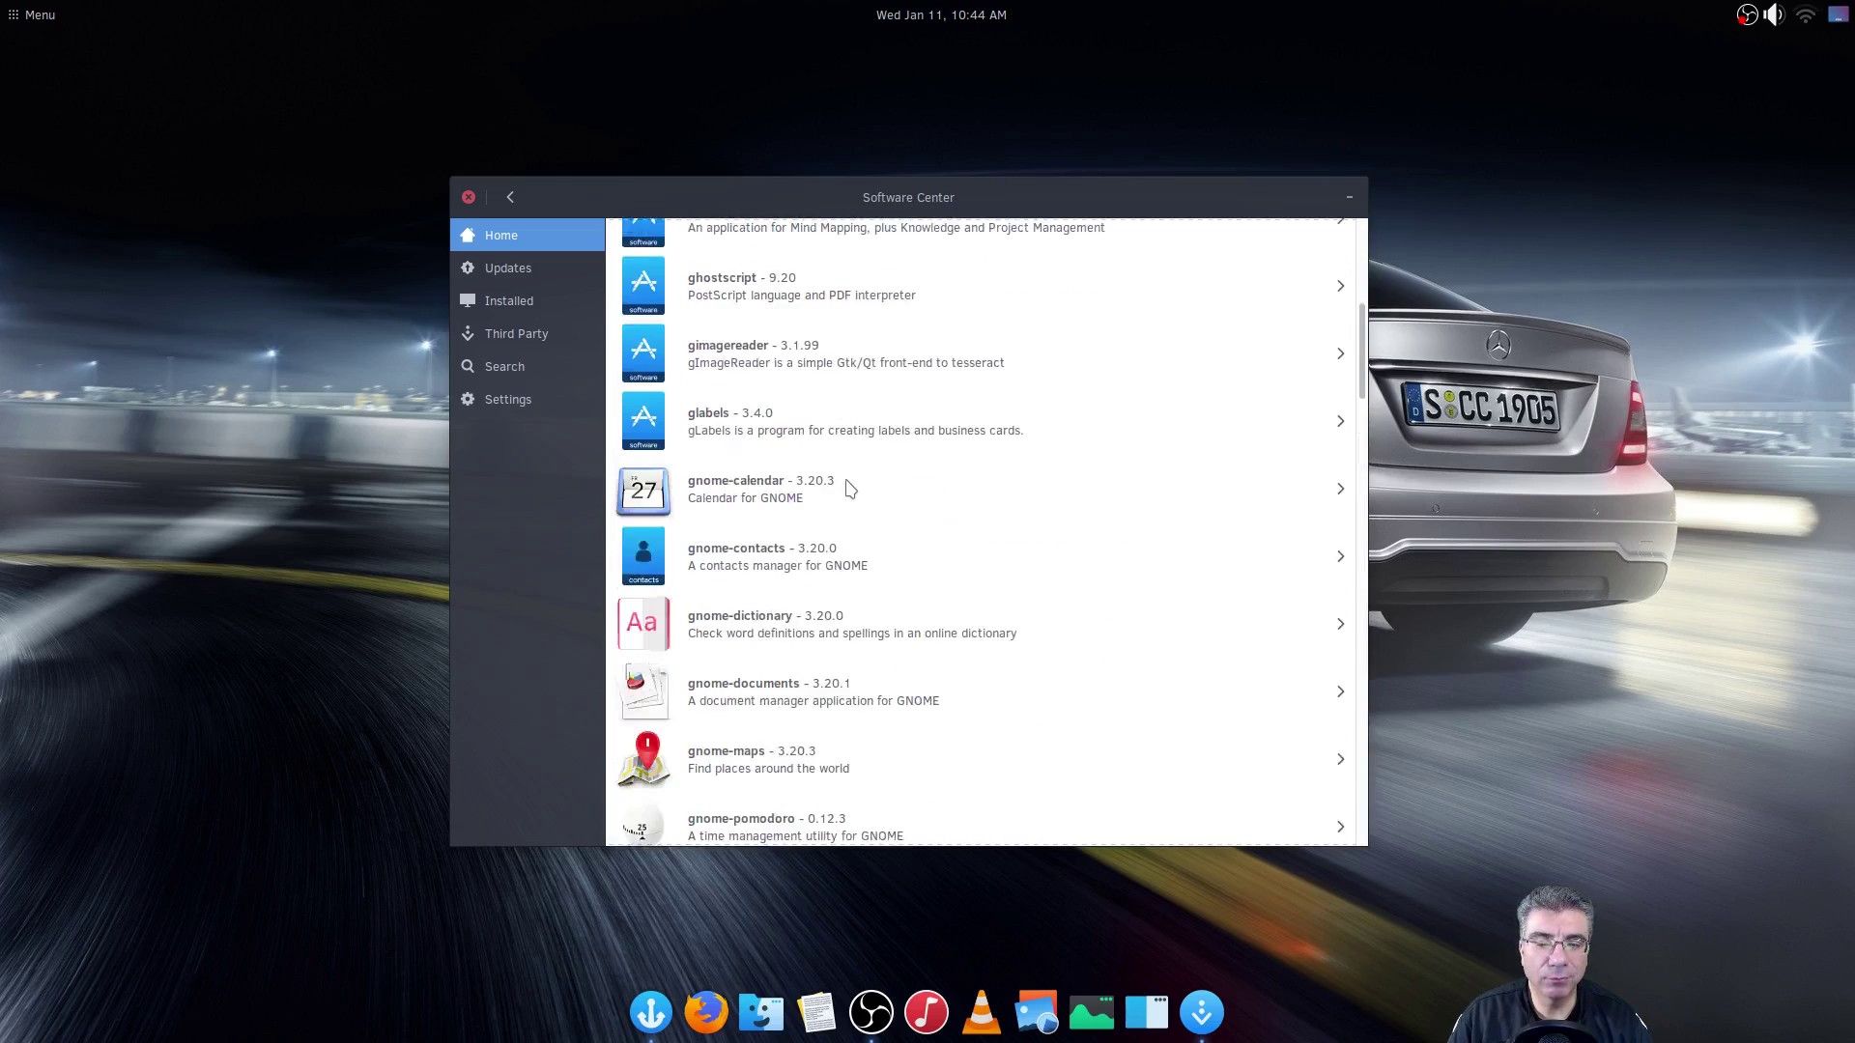
scroll(846, 485, "down", 15)
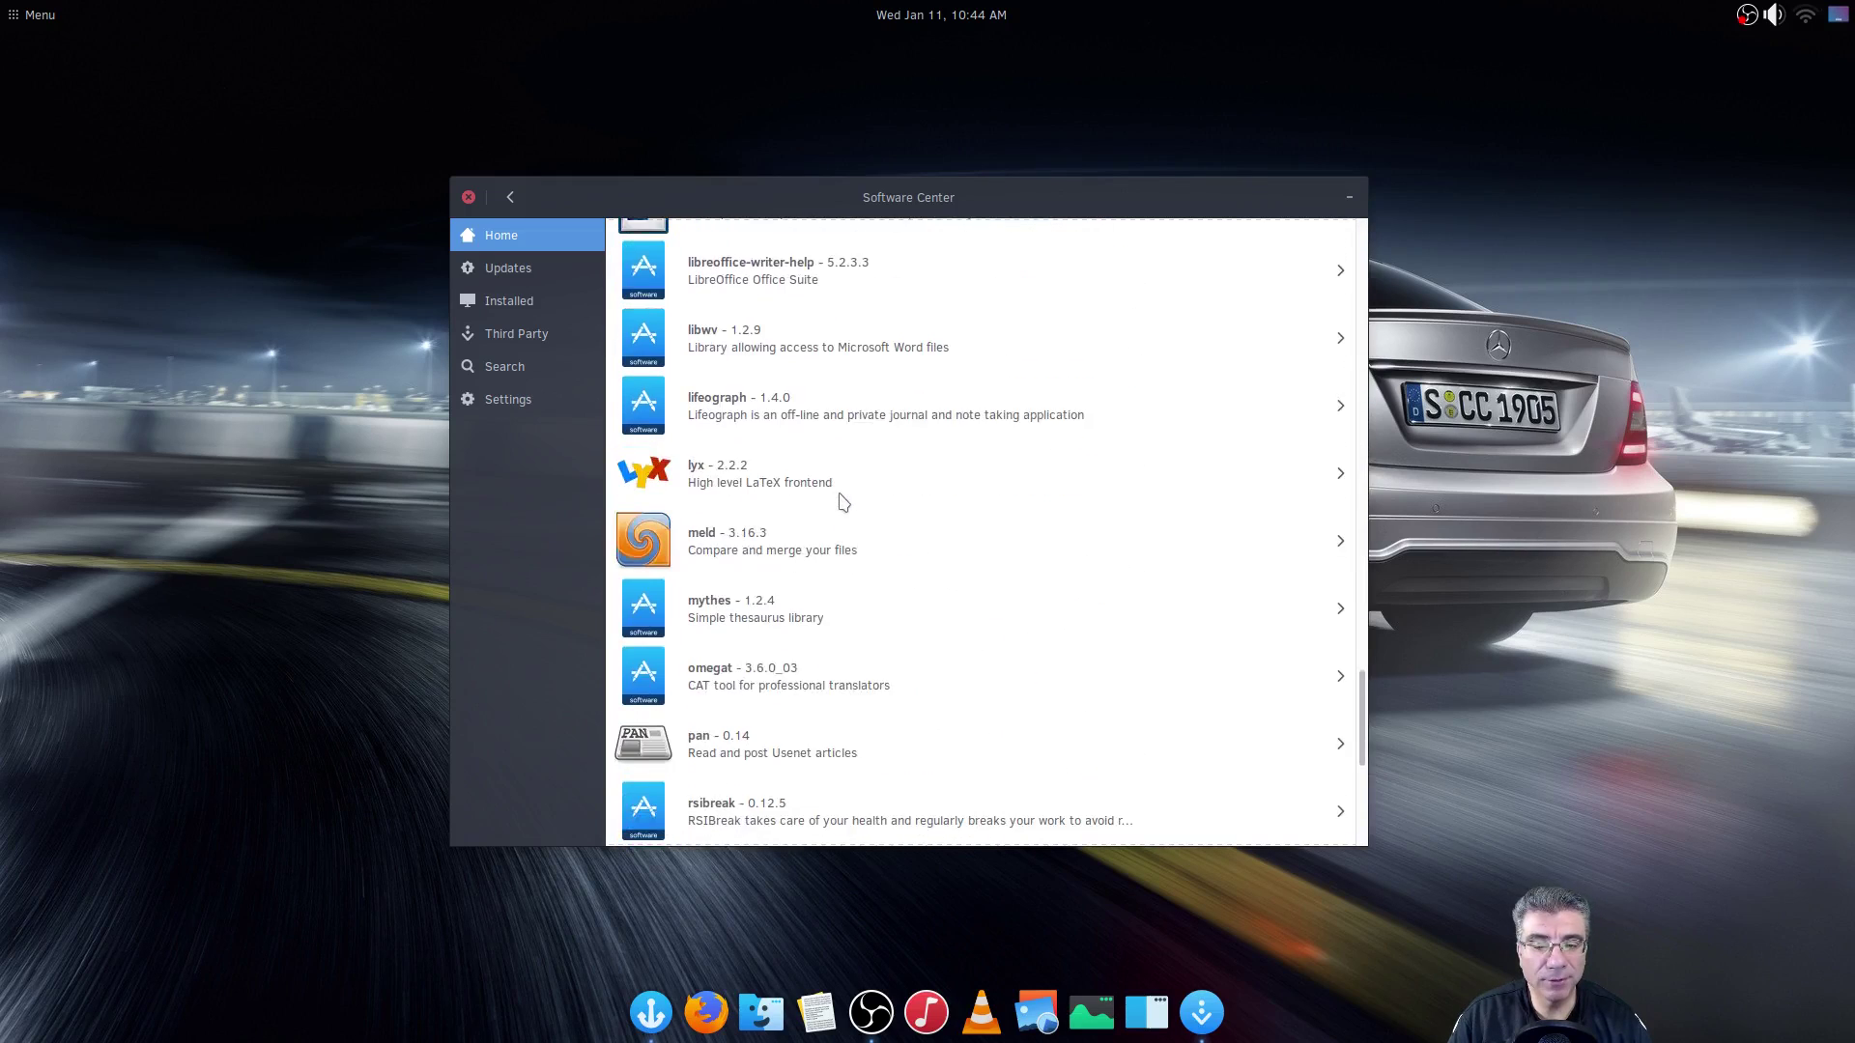
left_click(510, 197)
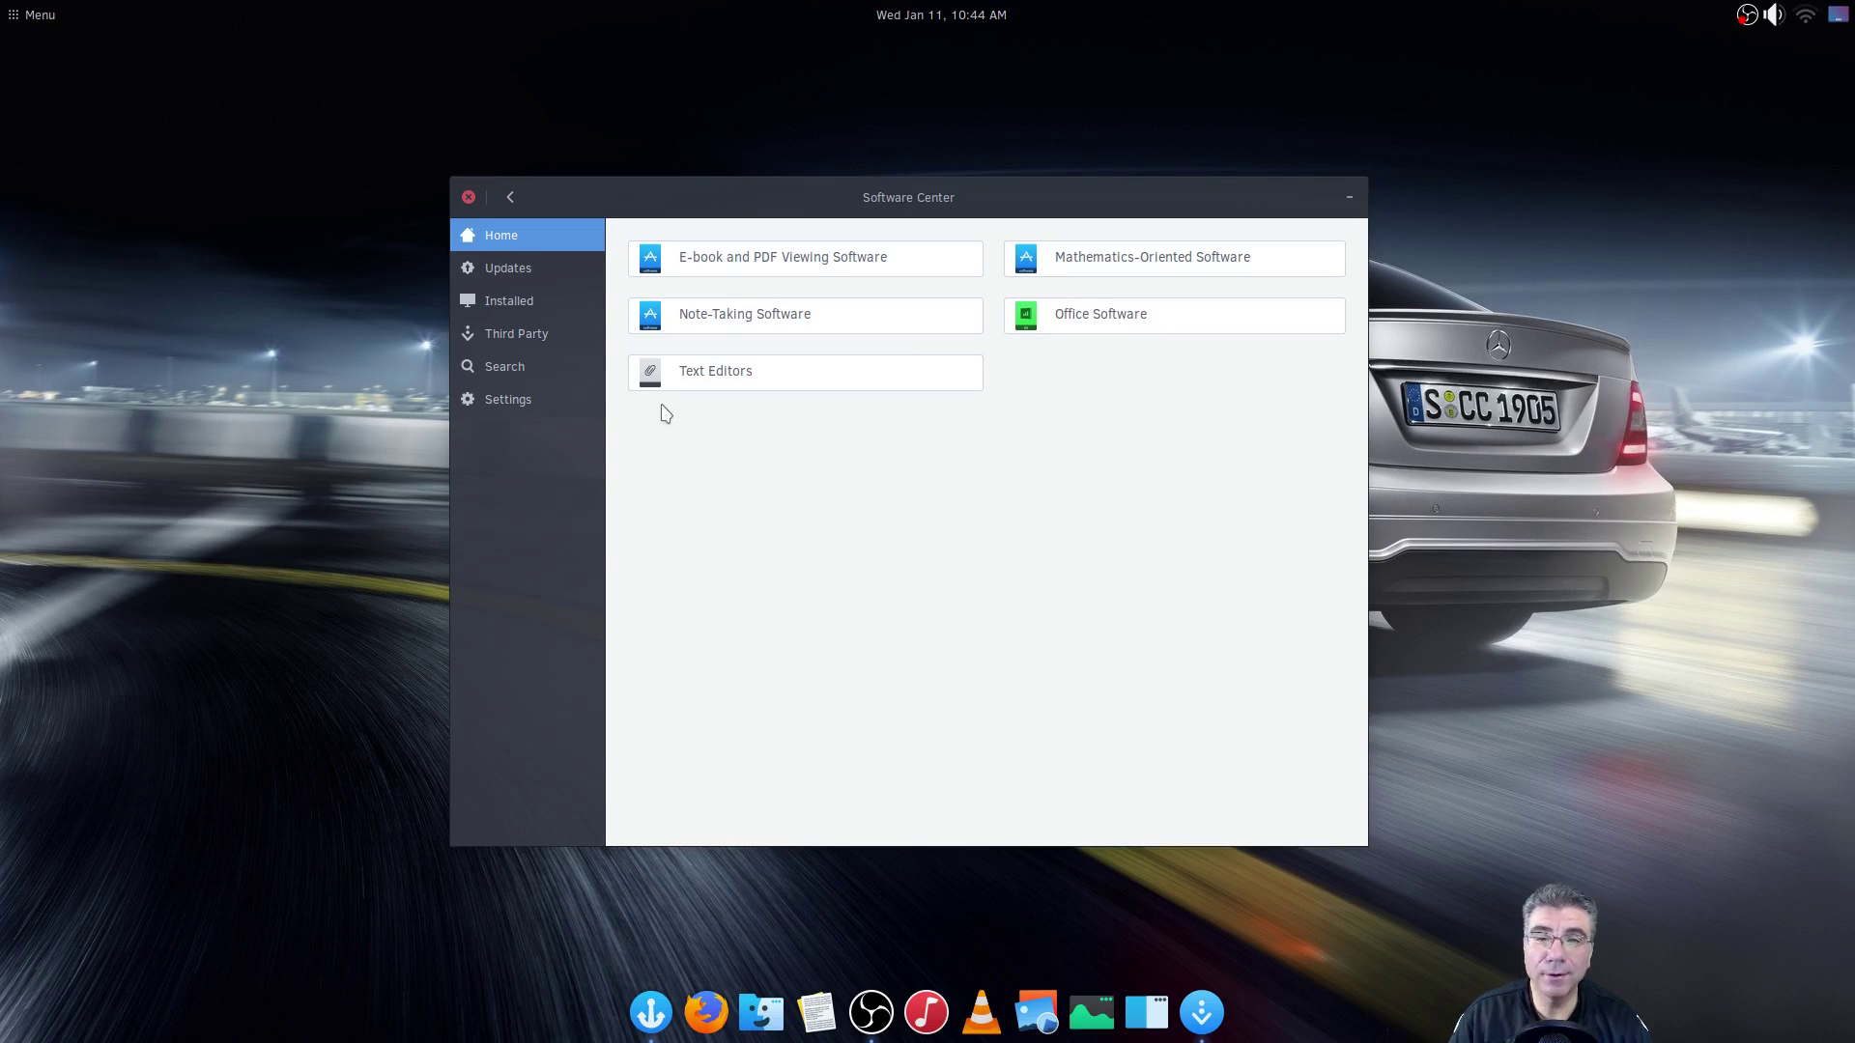
left_click(510, 198)
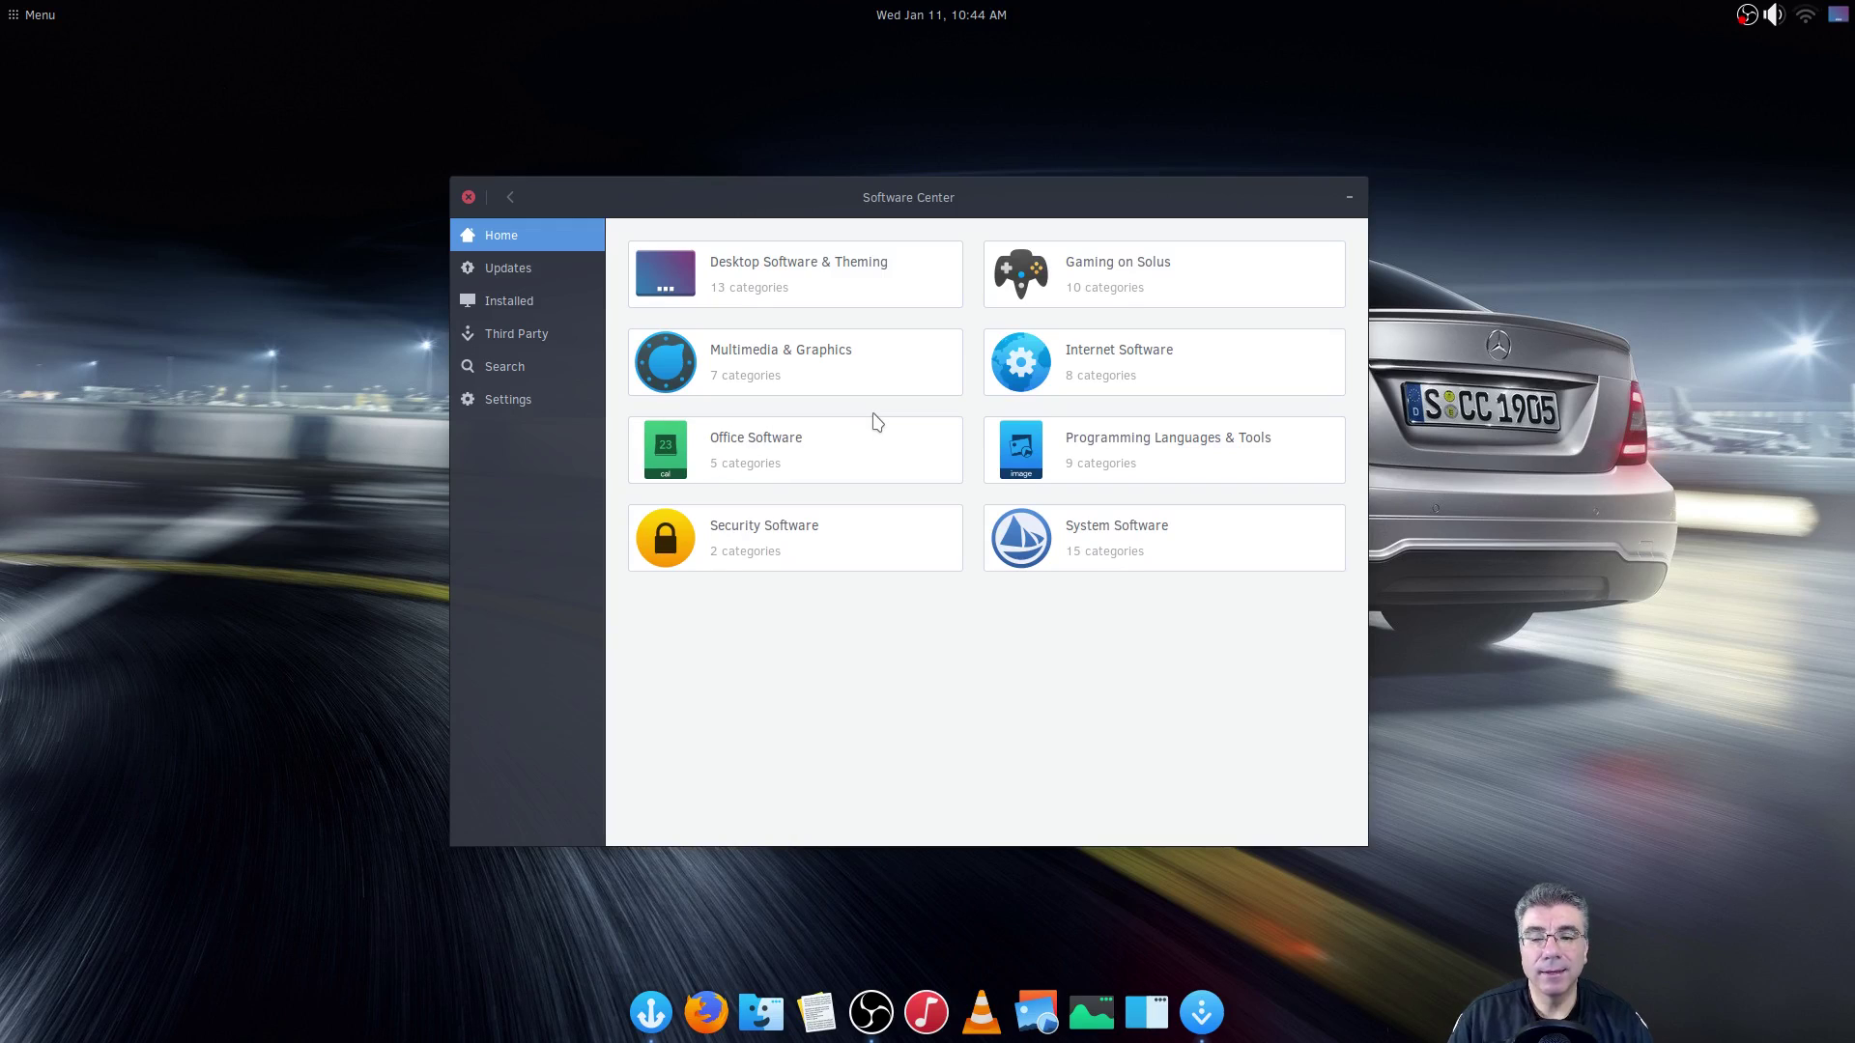
- Check the Updates and Installed pages, then go to the Third Party apps list
left_click(530, 274)
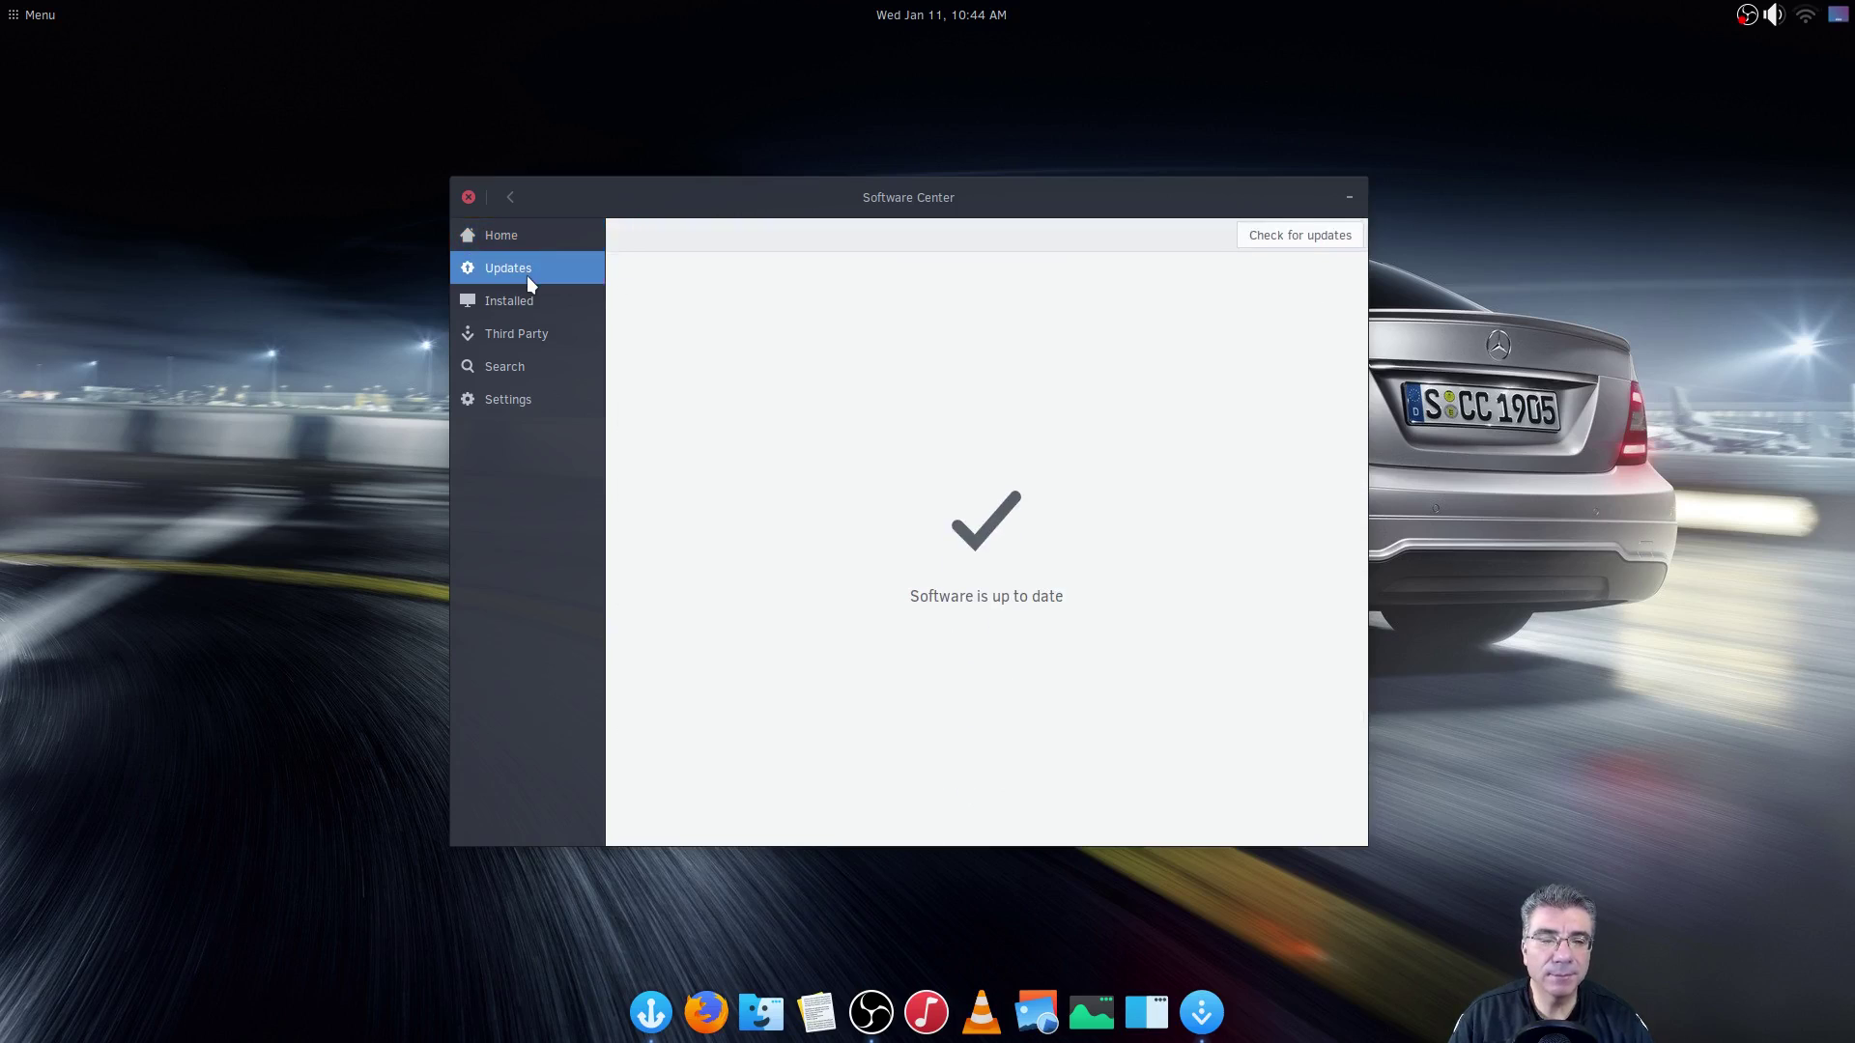
left_click(520, 300)
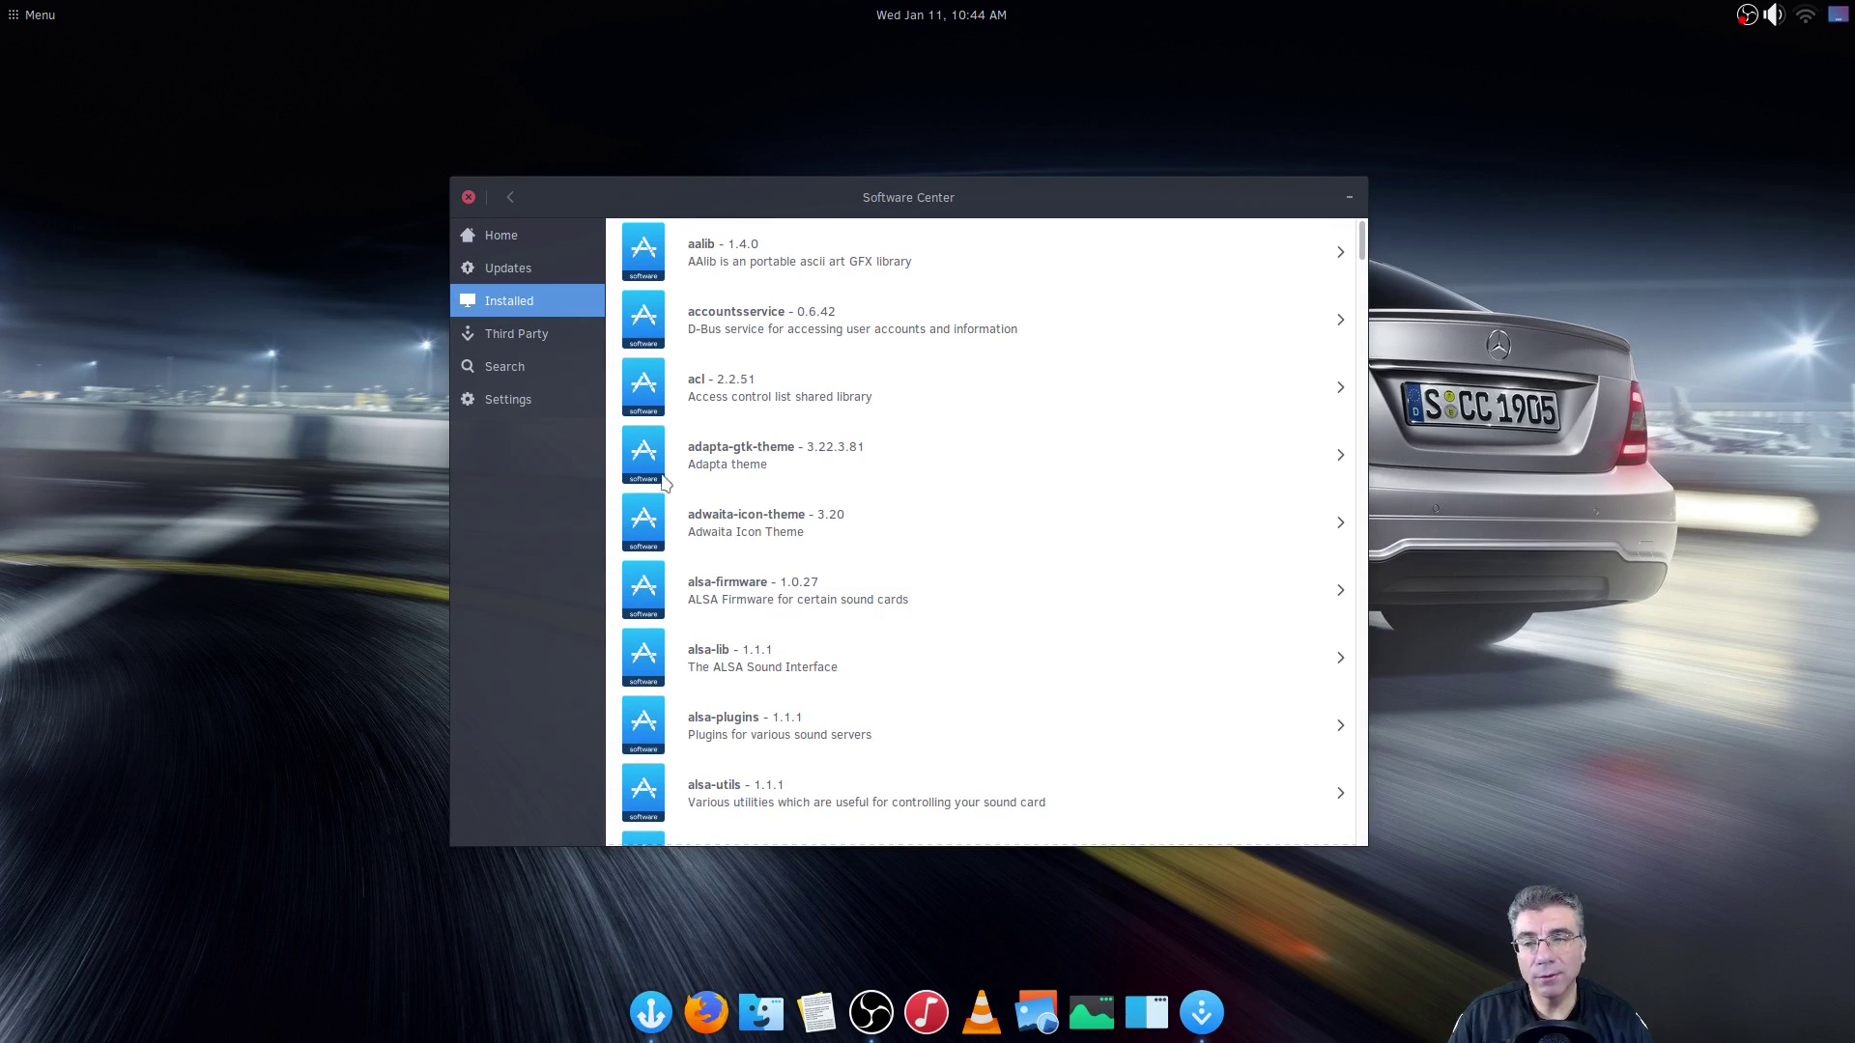
left_click(558, 346)
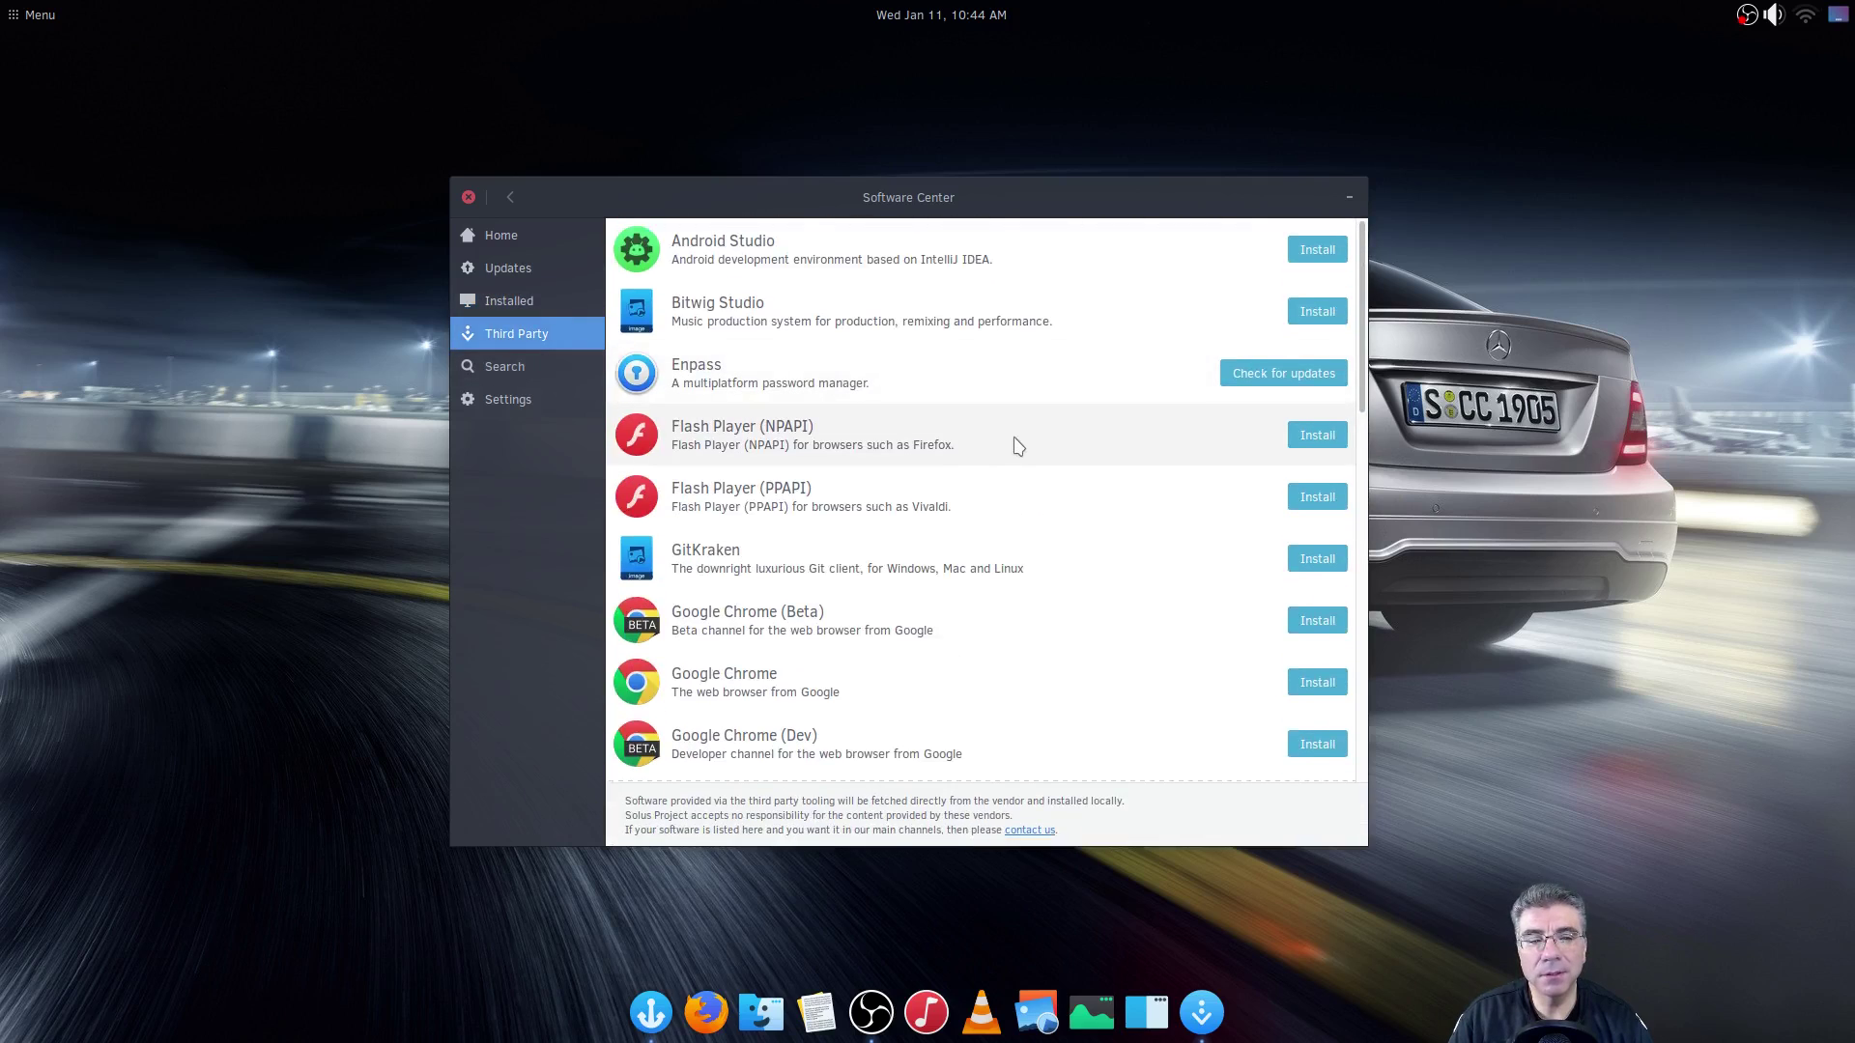
- Scroll the Third Party list until Opera, Plex Media Server, PyCharm and Skype are visible
scroll(998, 470, "down", 10)
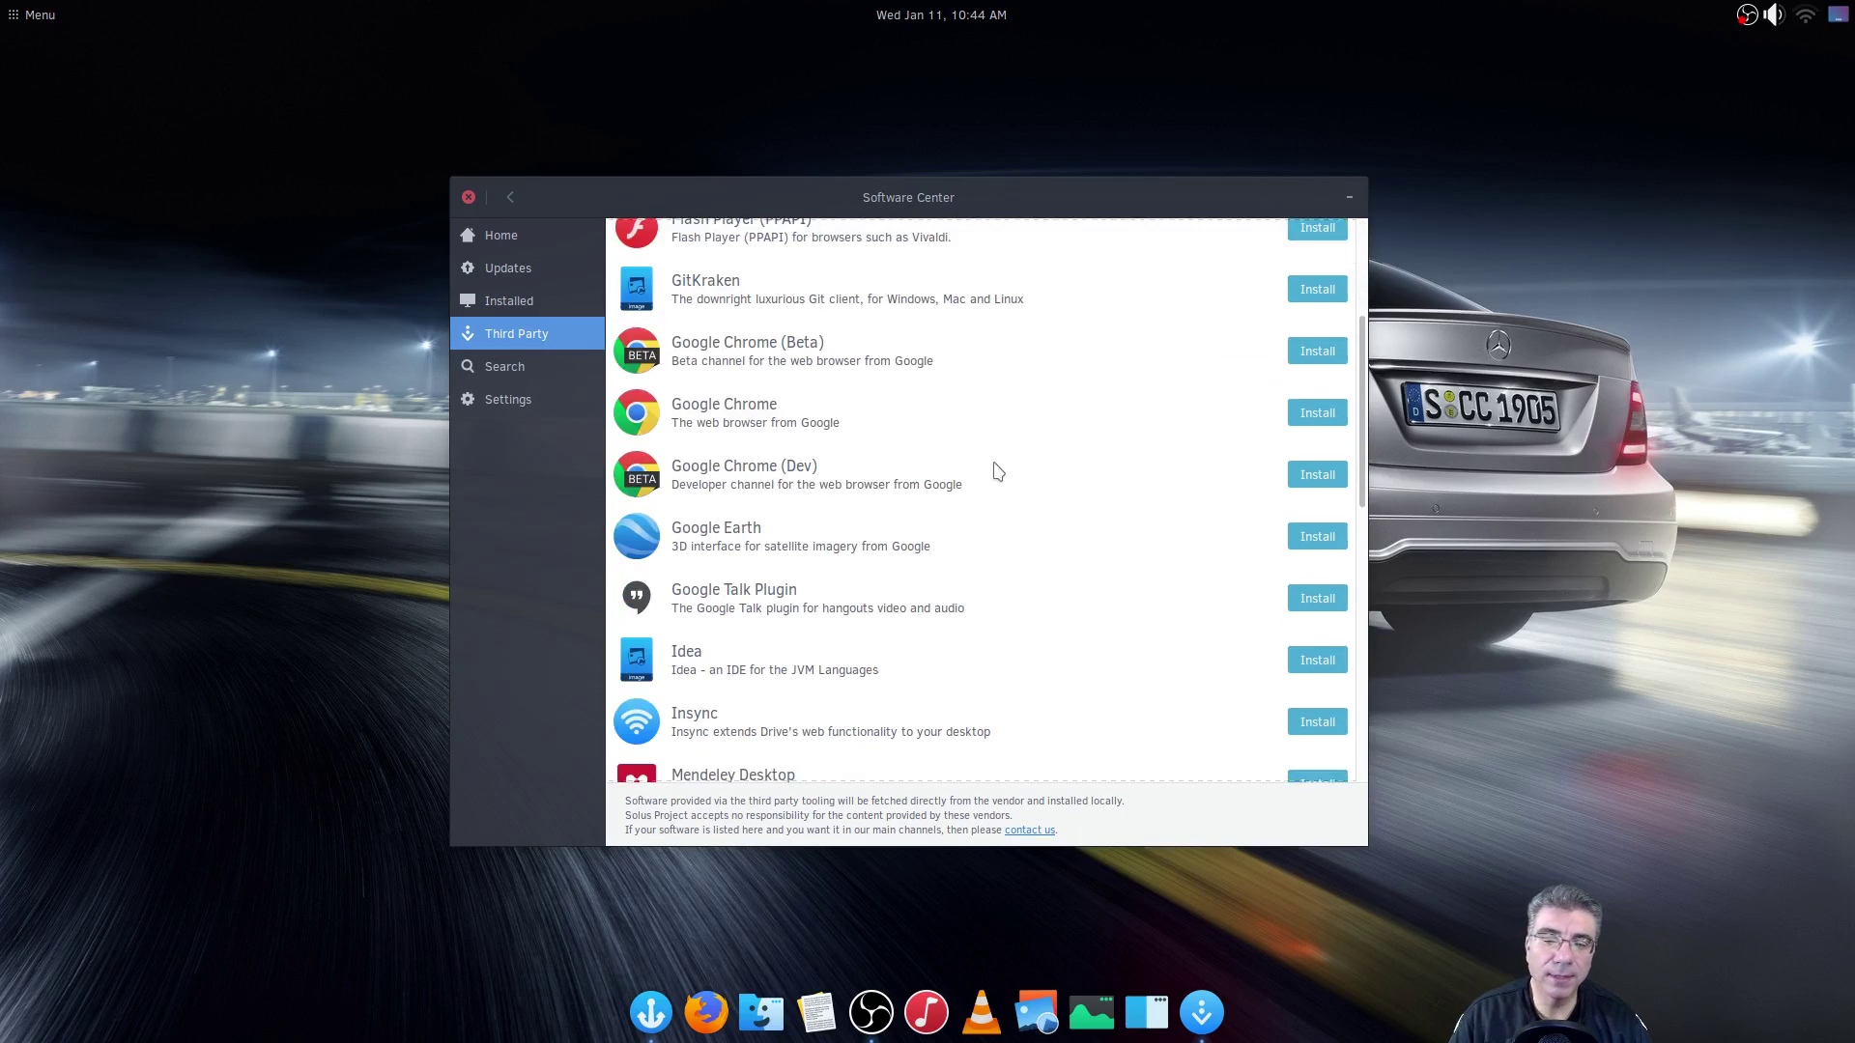
scroll(998, 471, "down", 5)
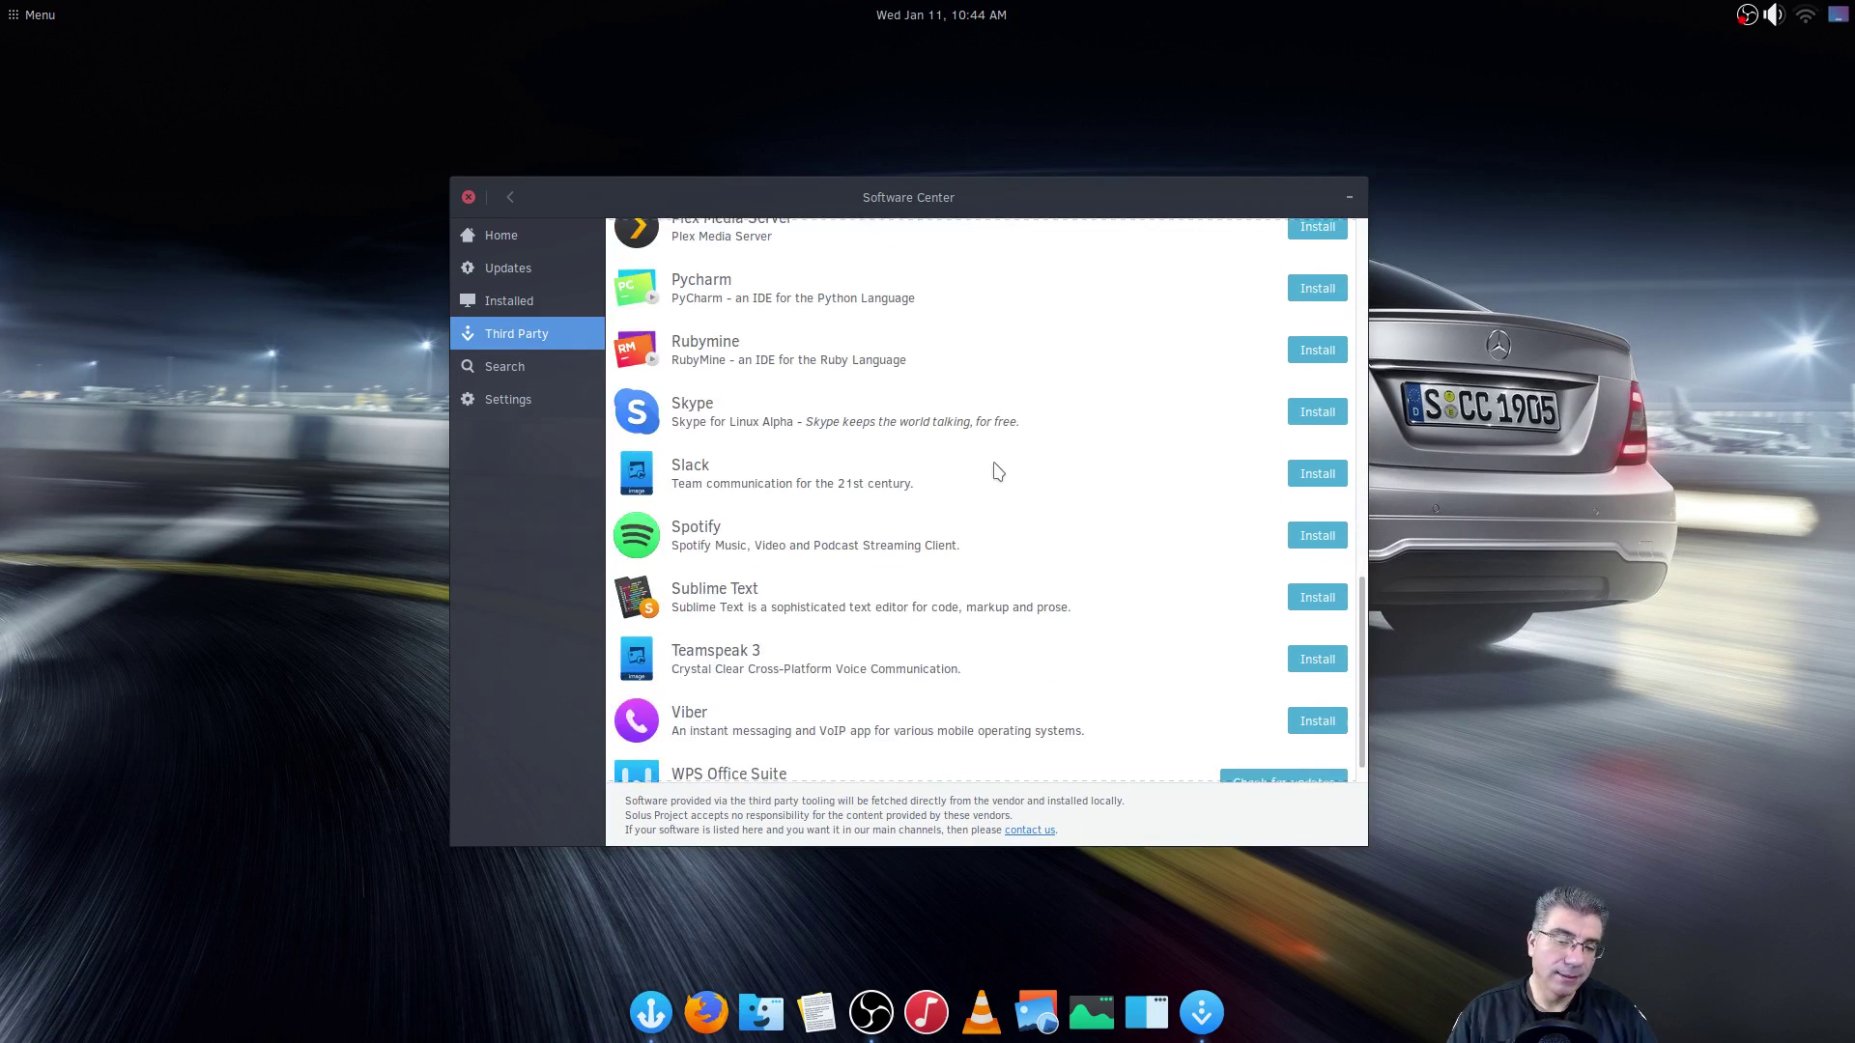
scroll(999, 469, "up", 8)
scroll(999, 468, "up", 6)
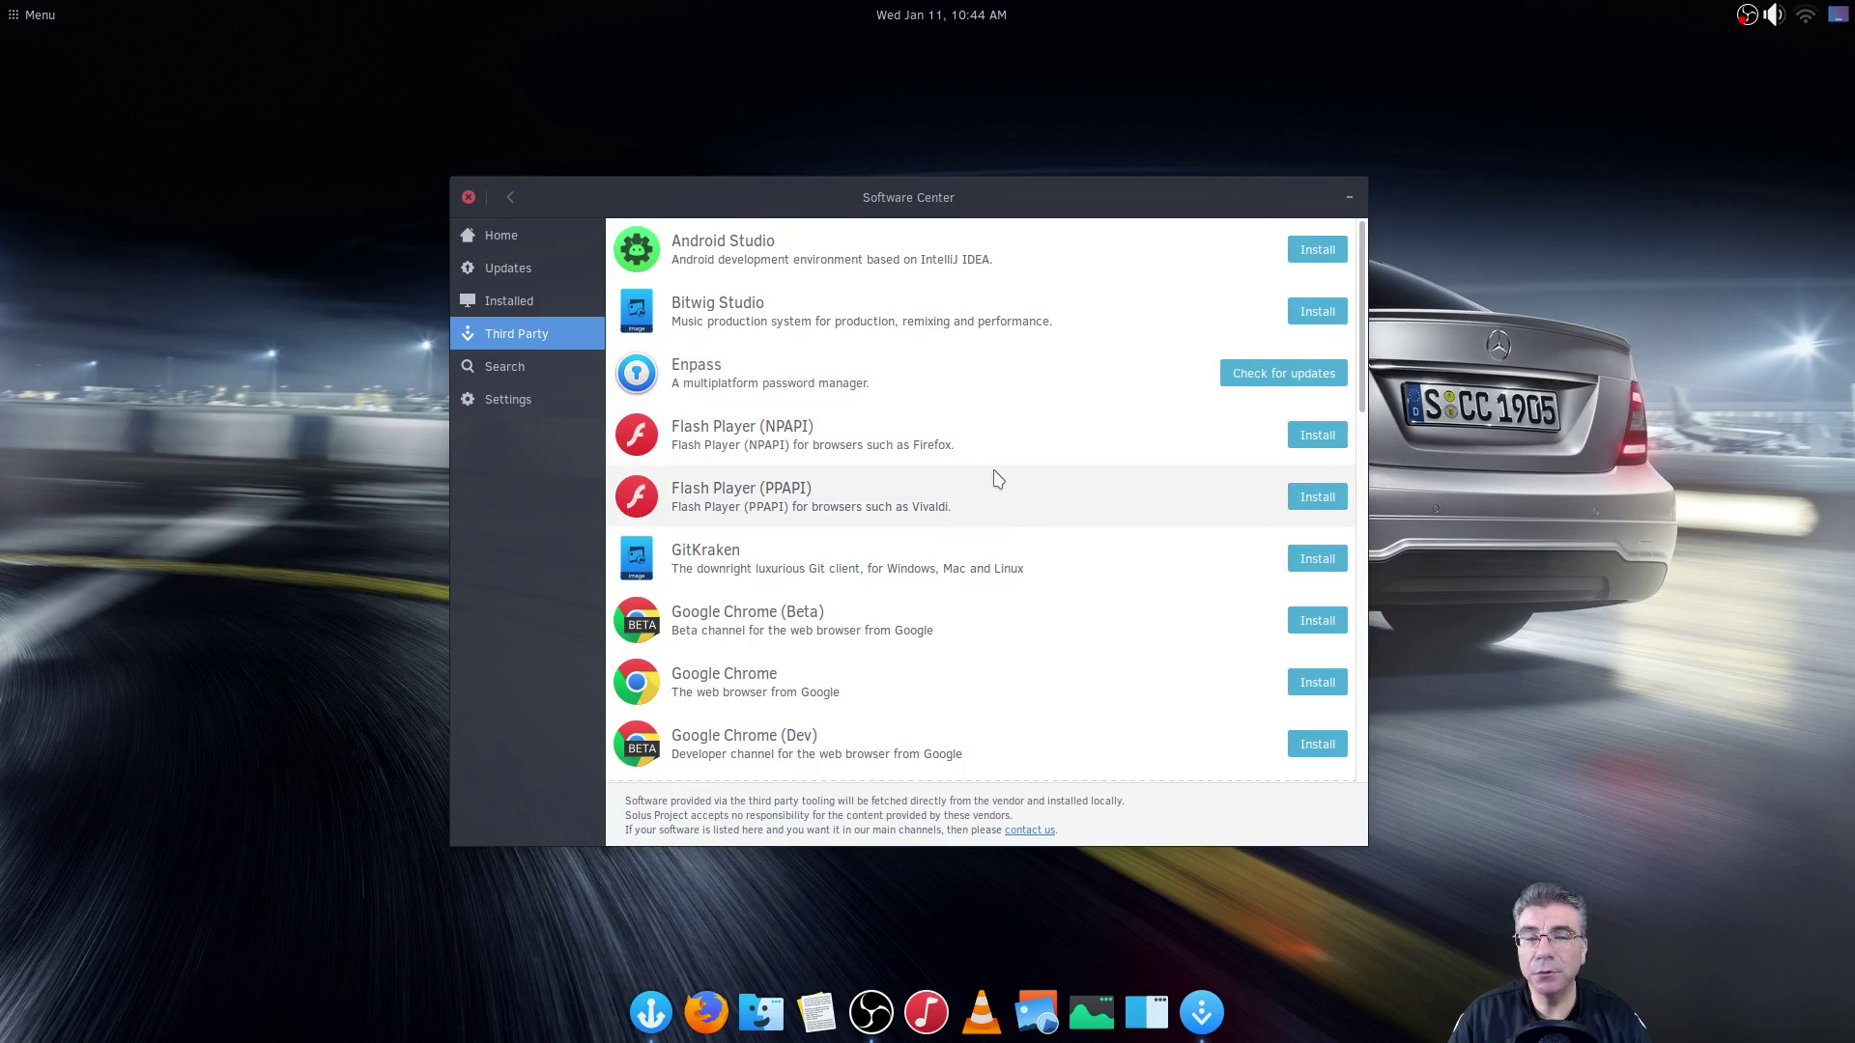
scroll(978, 502, "down", 3)
scroll(977, 505, "down", 2)
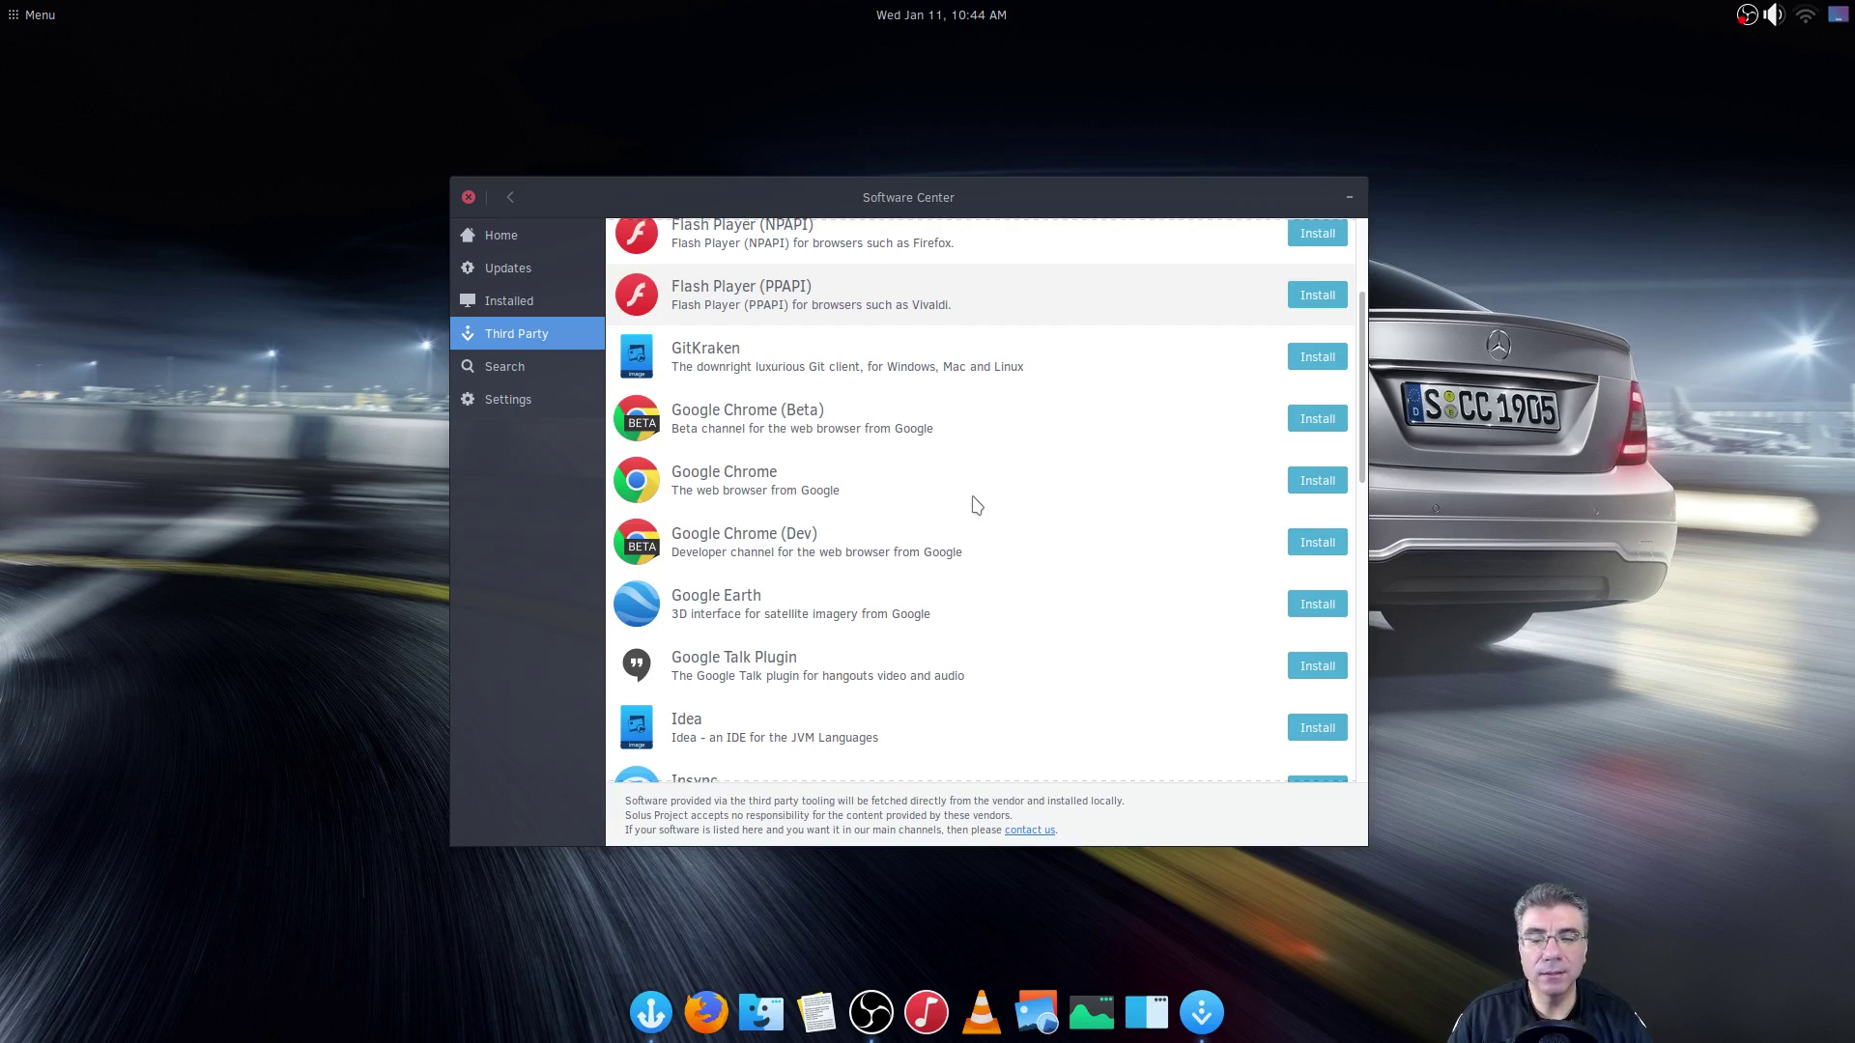
scroll(978, 506, "down", 1)
scroll(977, 505, "up", 6)
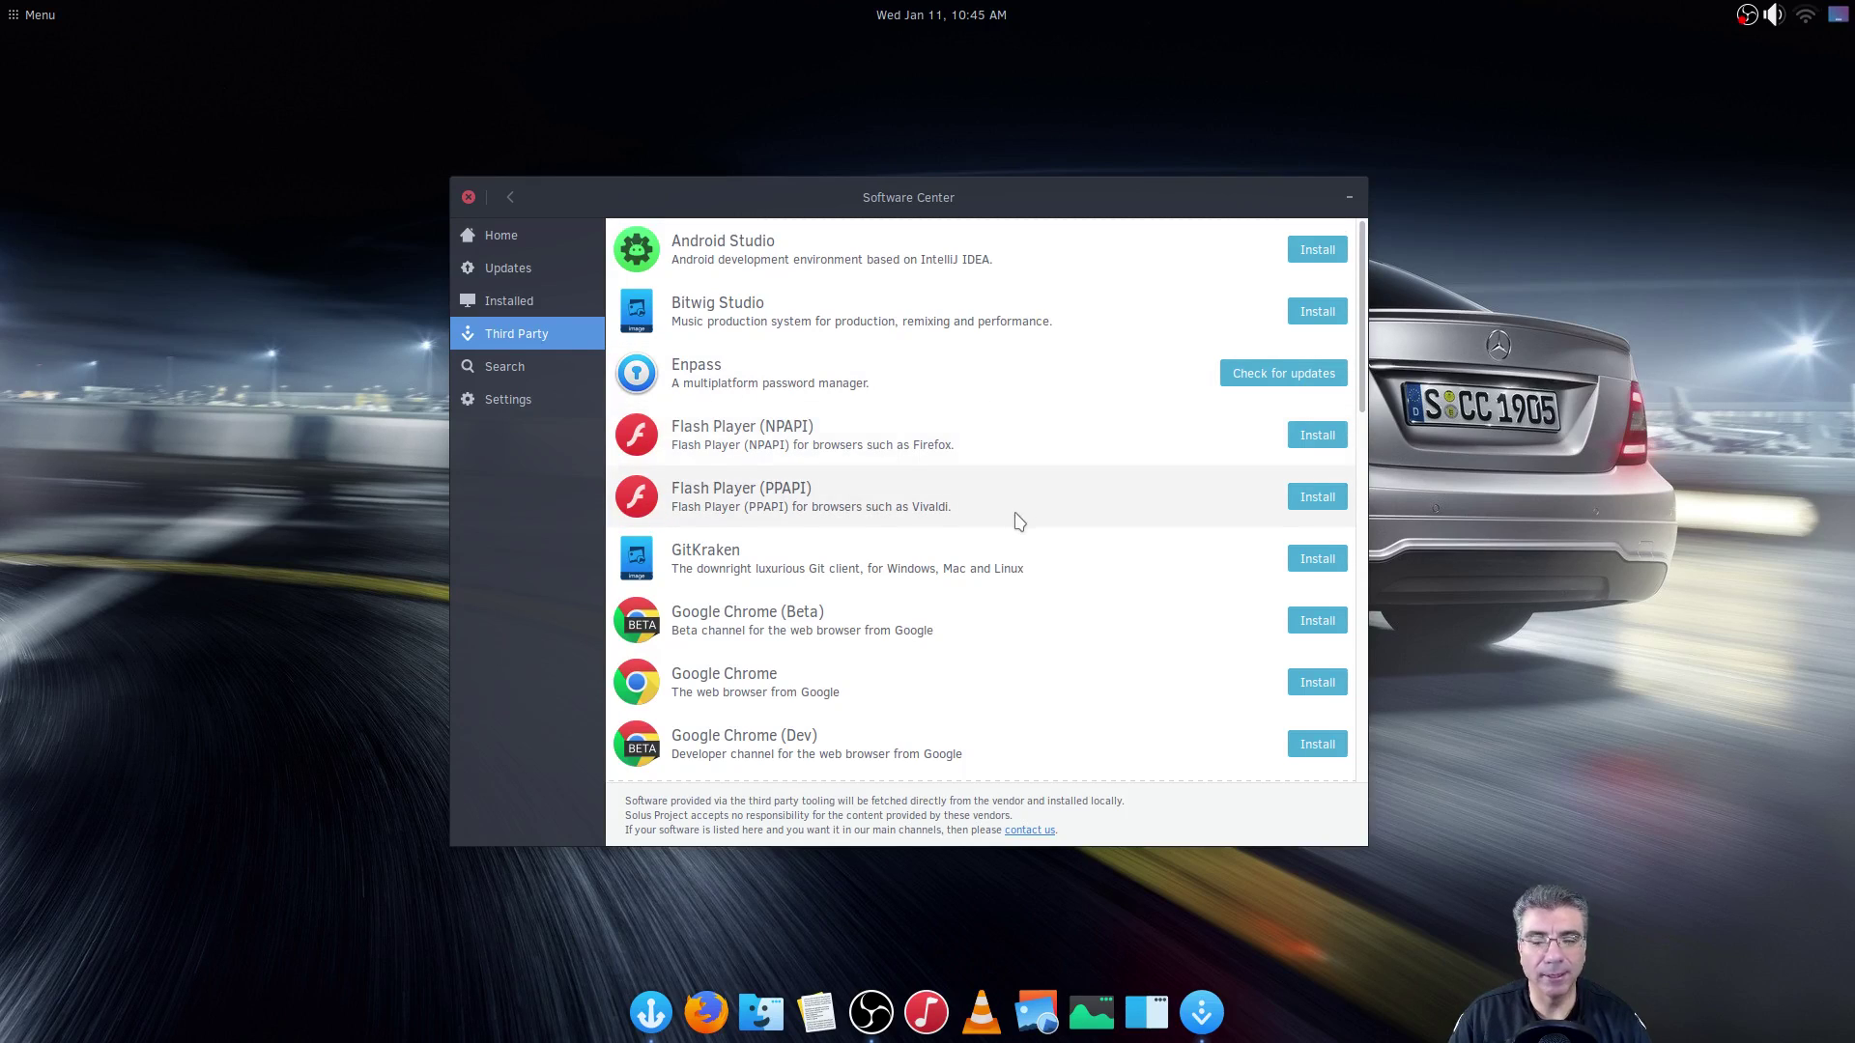
scroll(1020, 521, "down", 8)
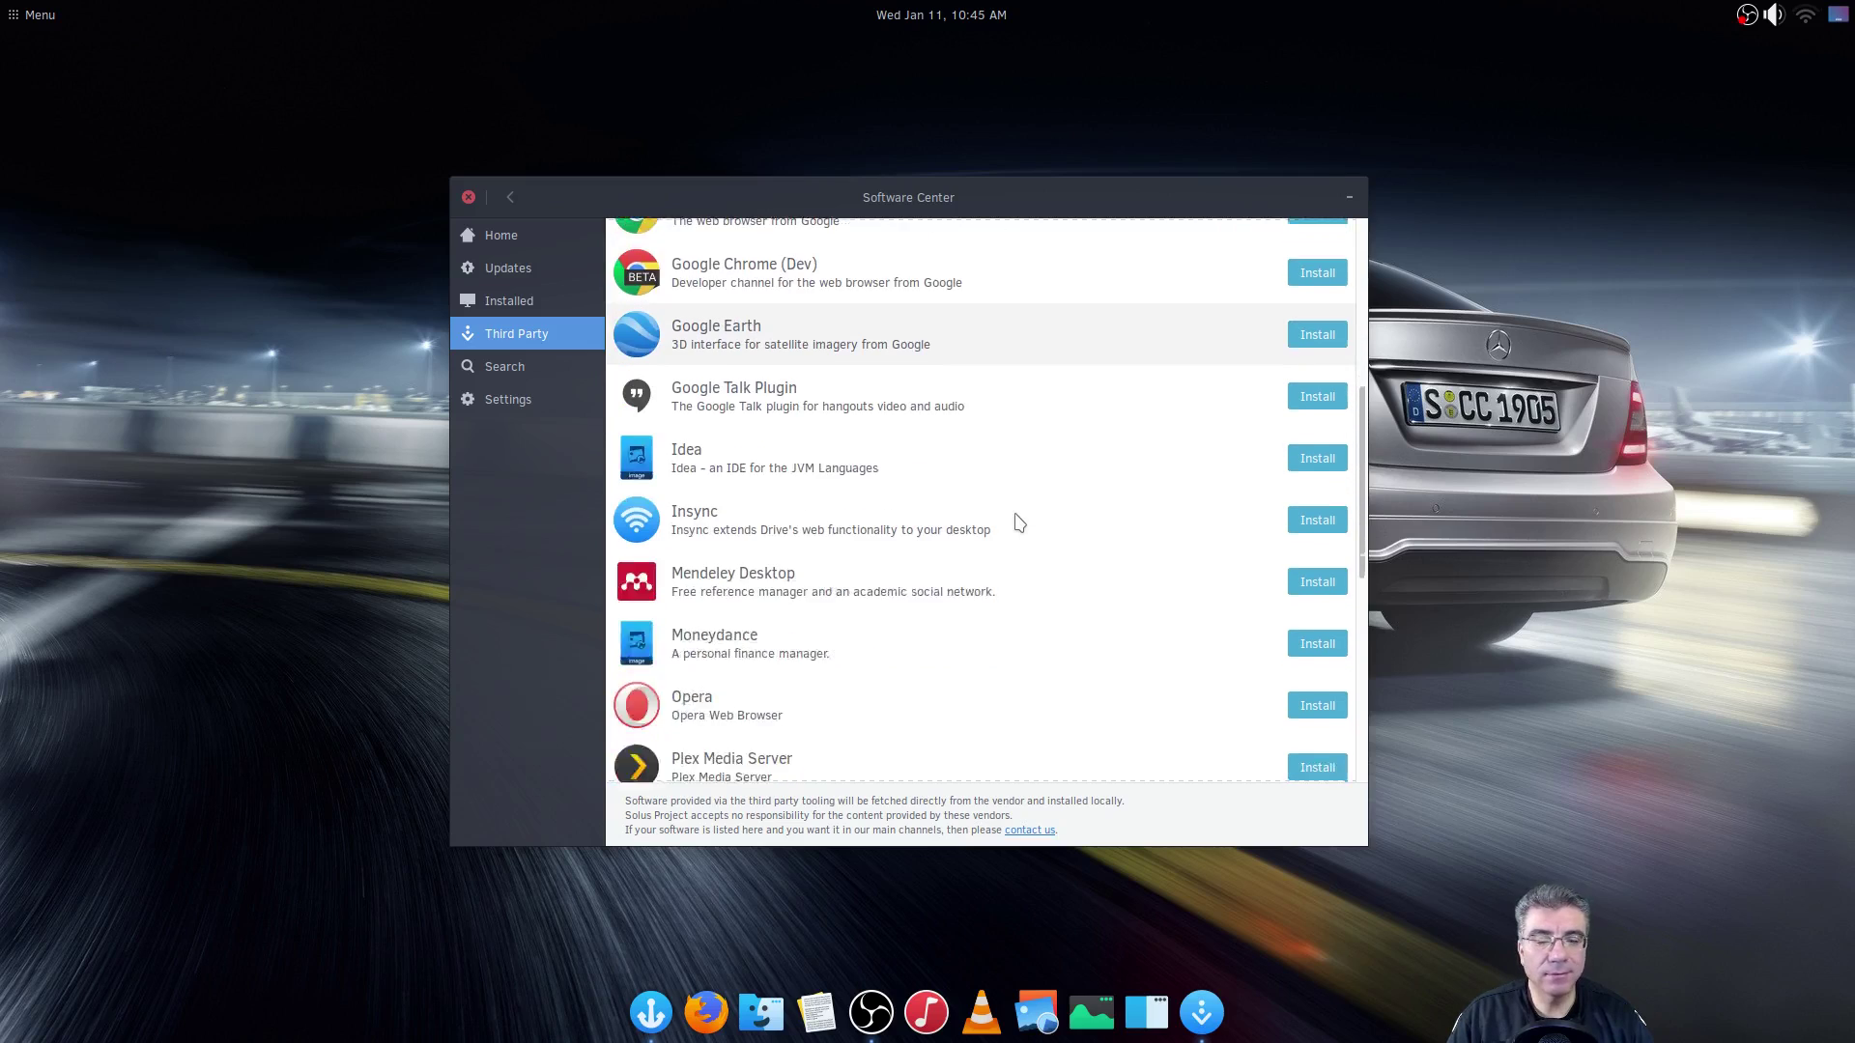
scroll(1019, 522, "down", 10)
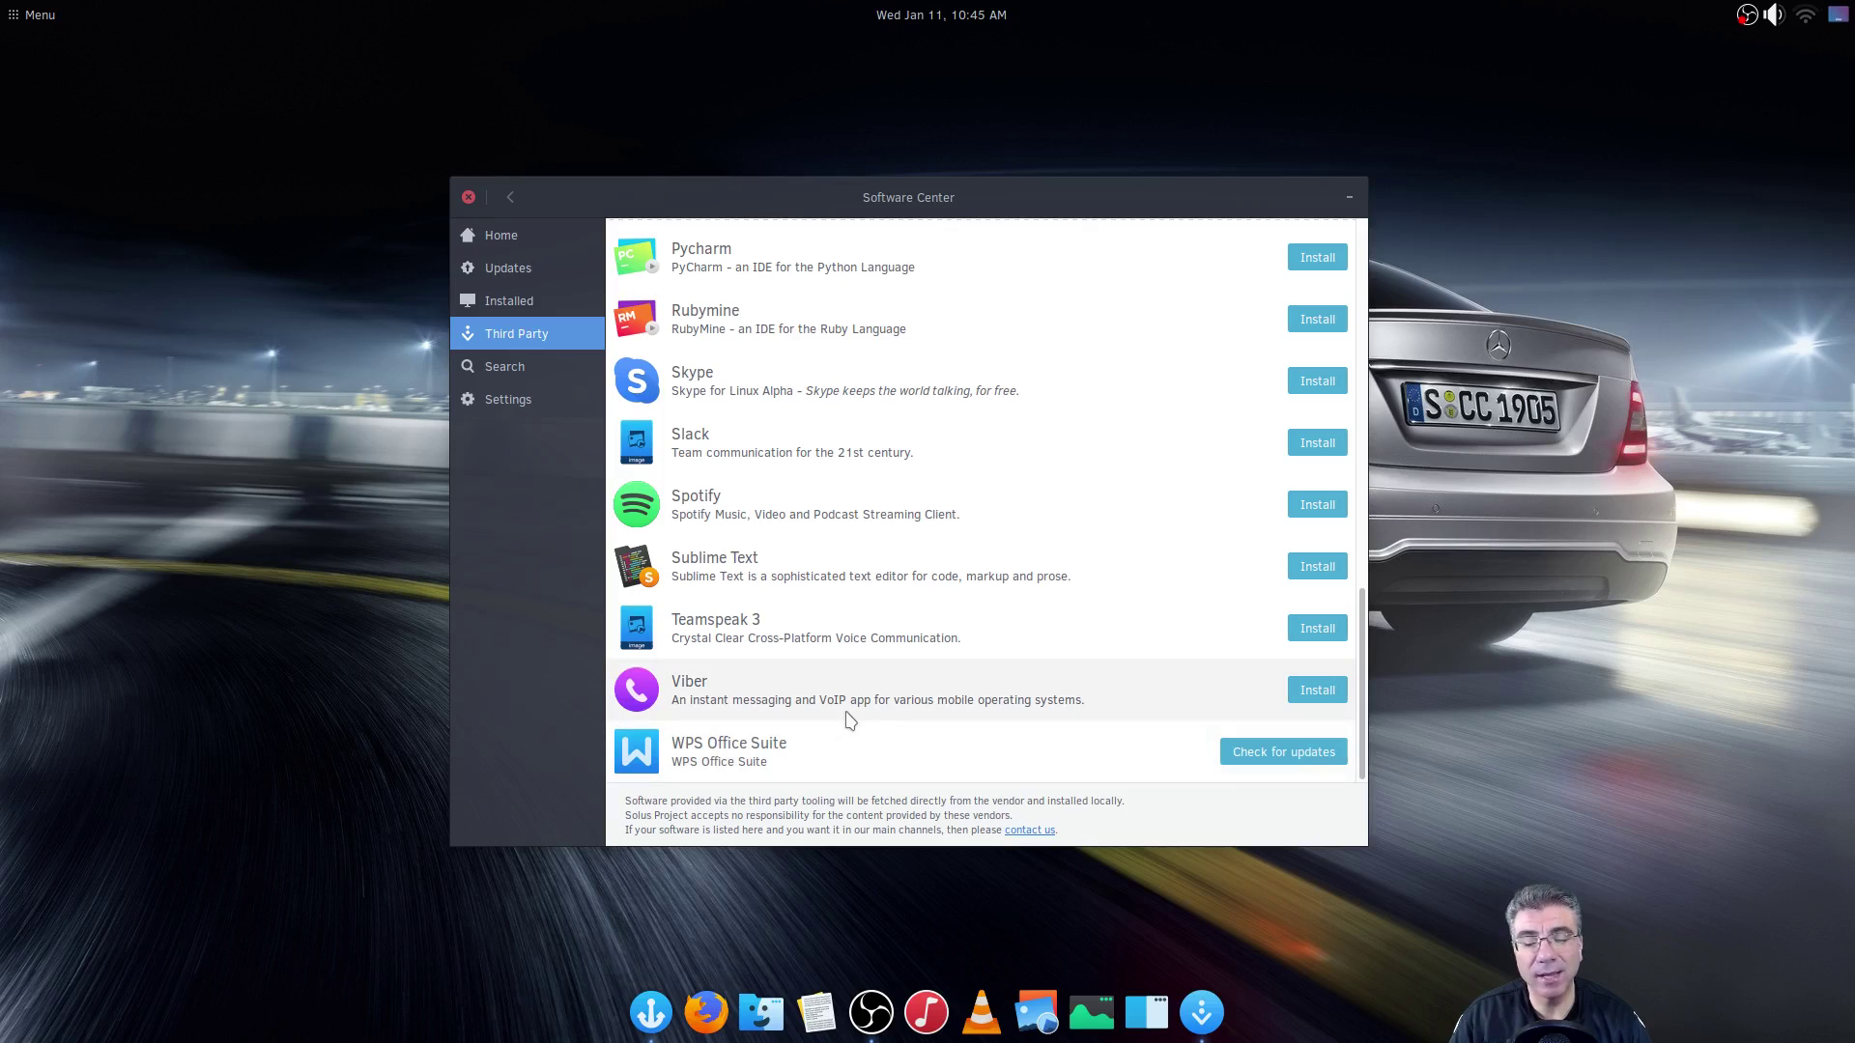
scroll(849, 716, "up", 10)
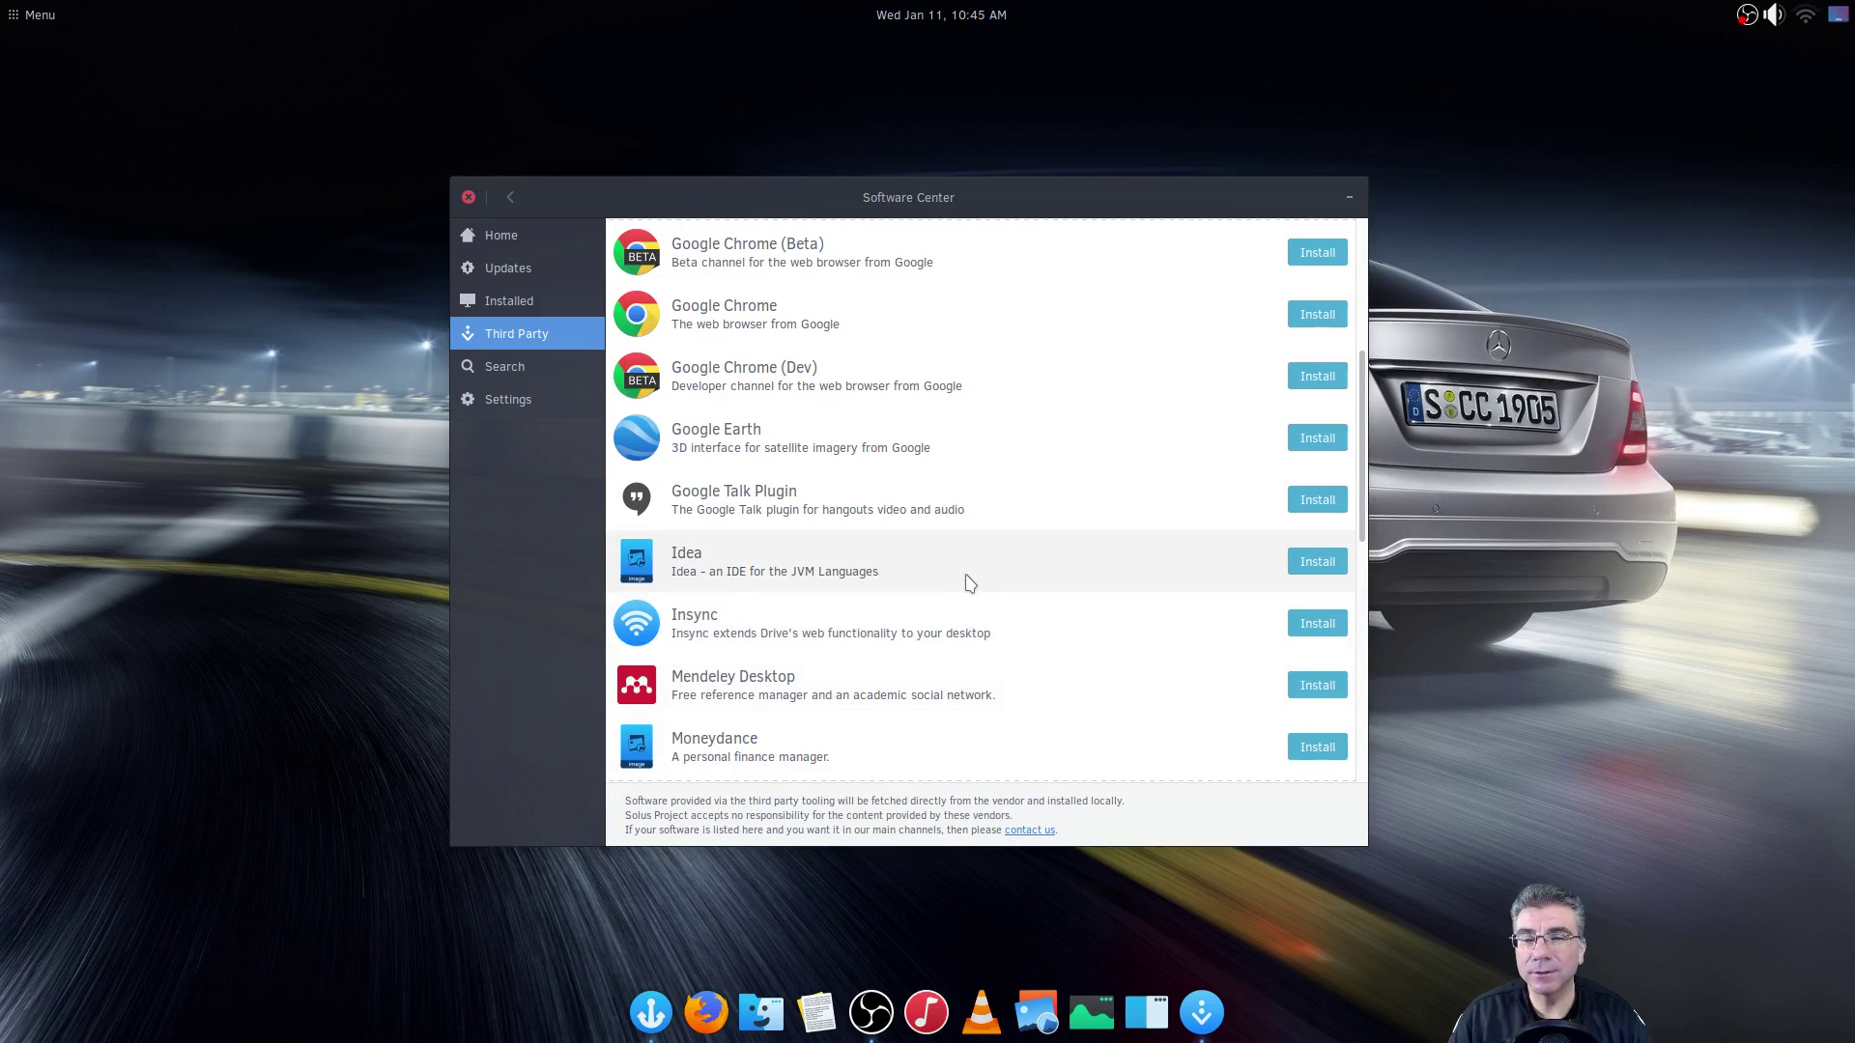
scroll(969, 582, "up", 6)
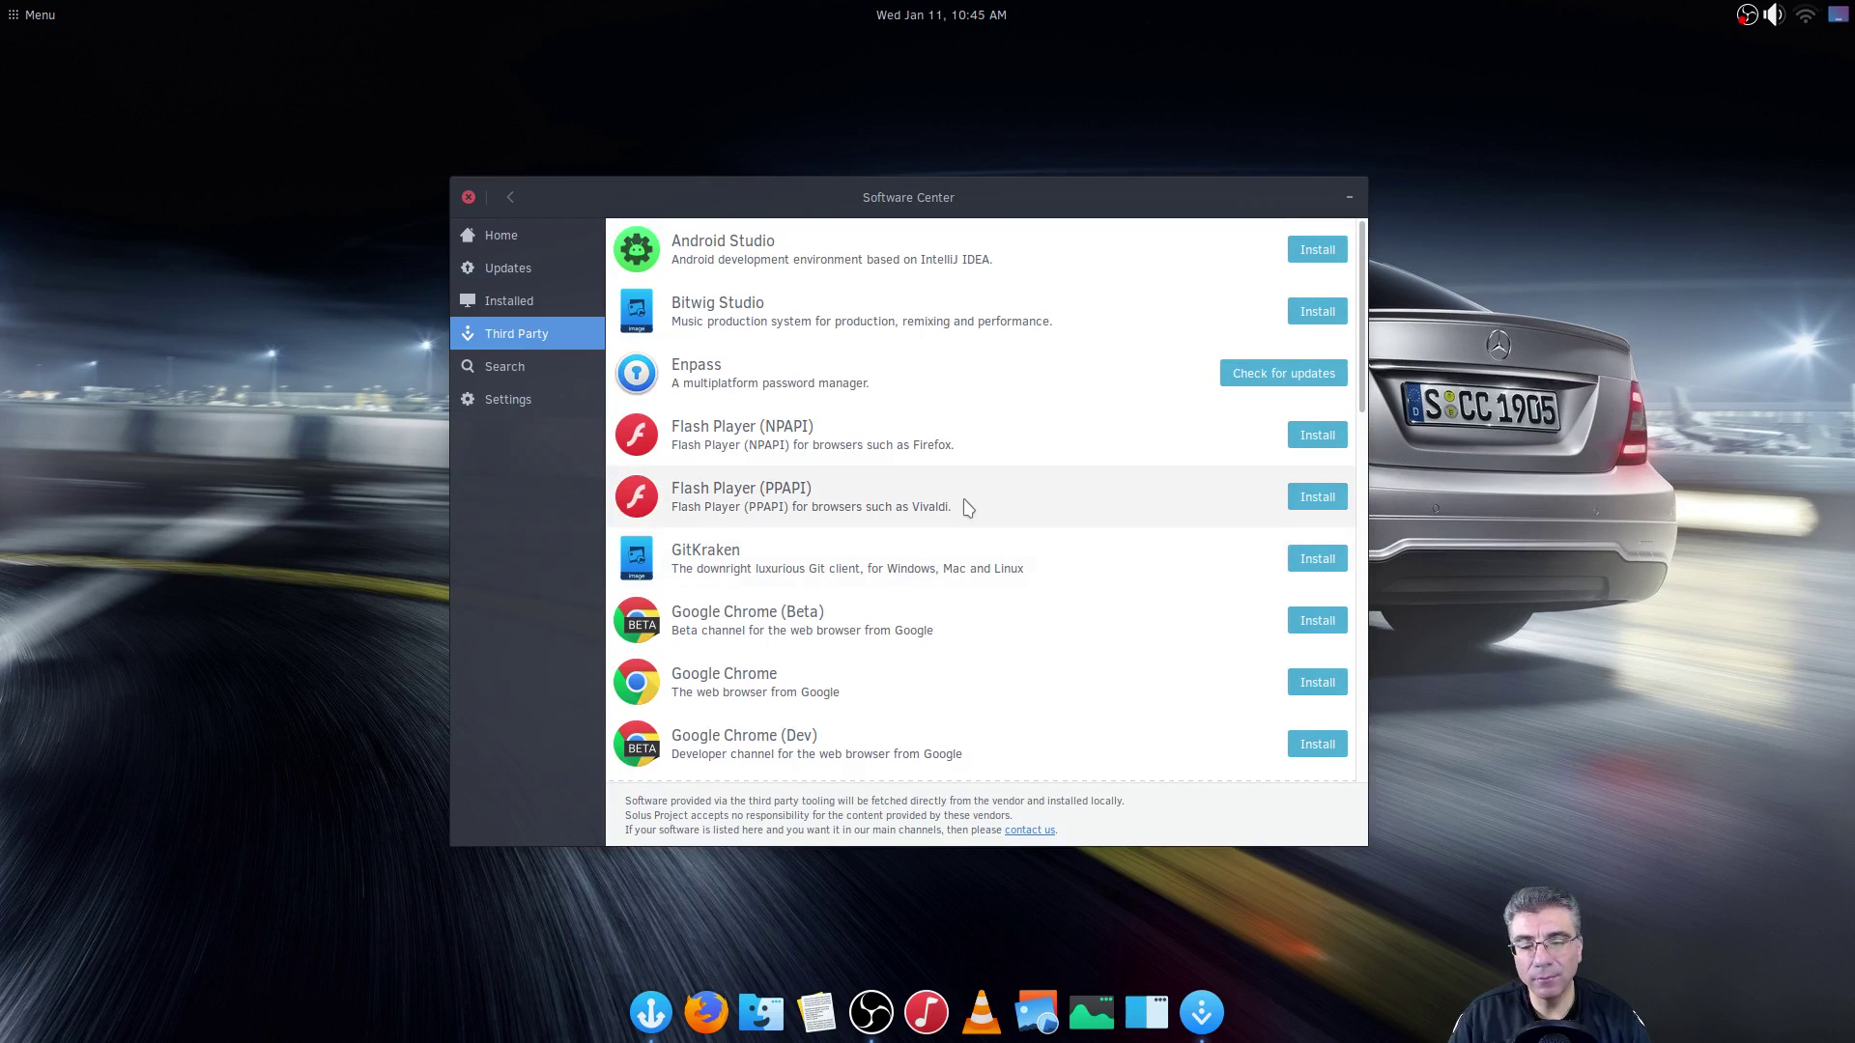
scroll(969, 509, "down", 2)
scroll(972, 513, "down", 5)
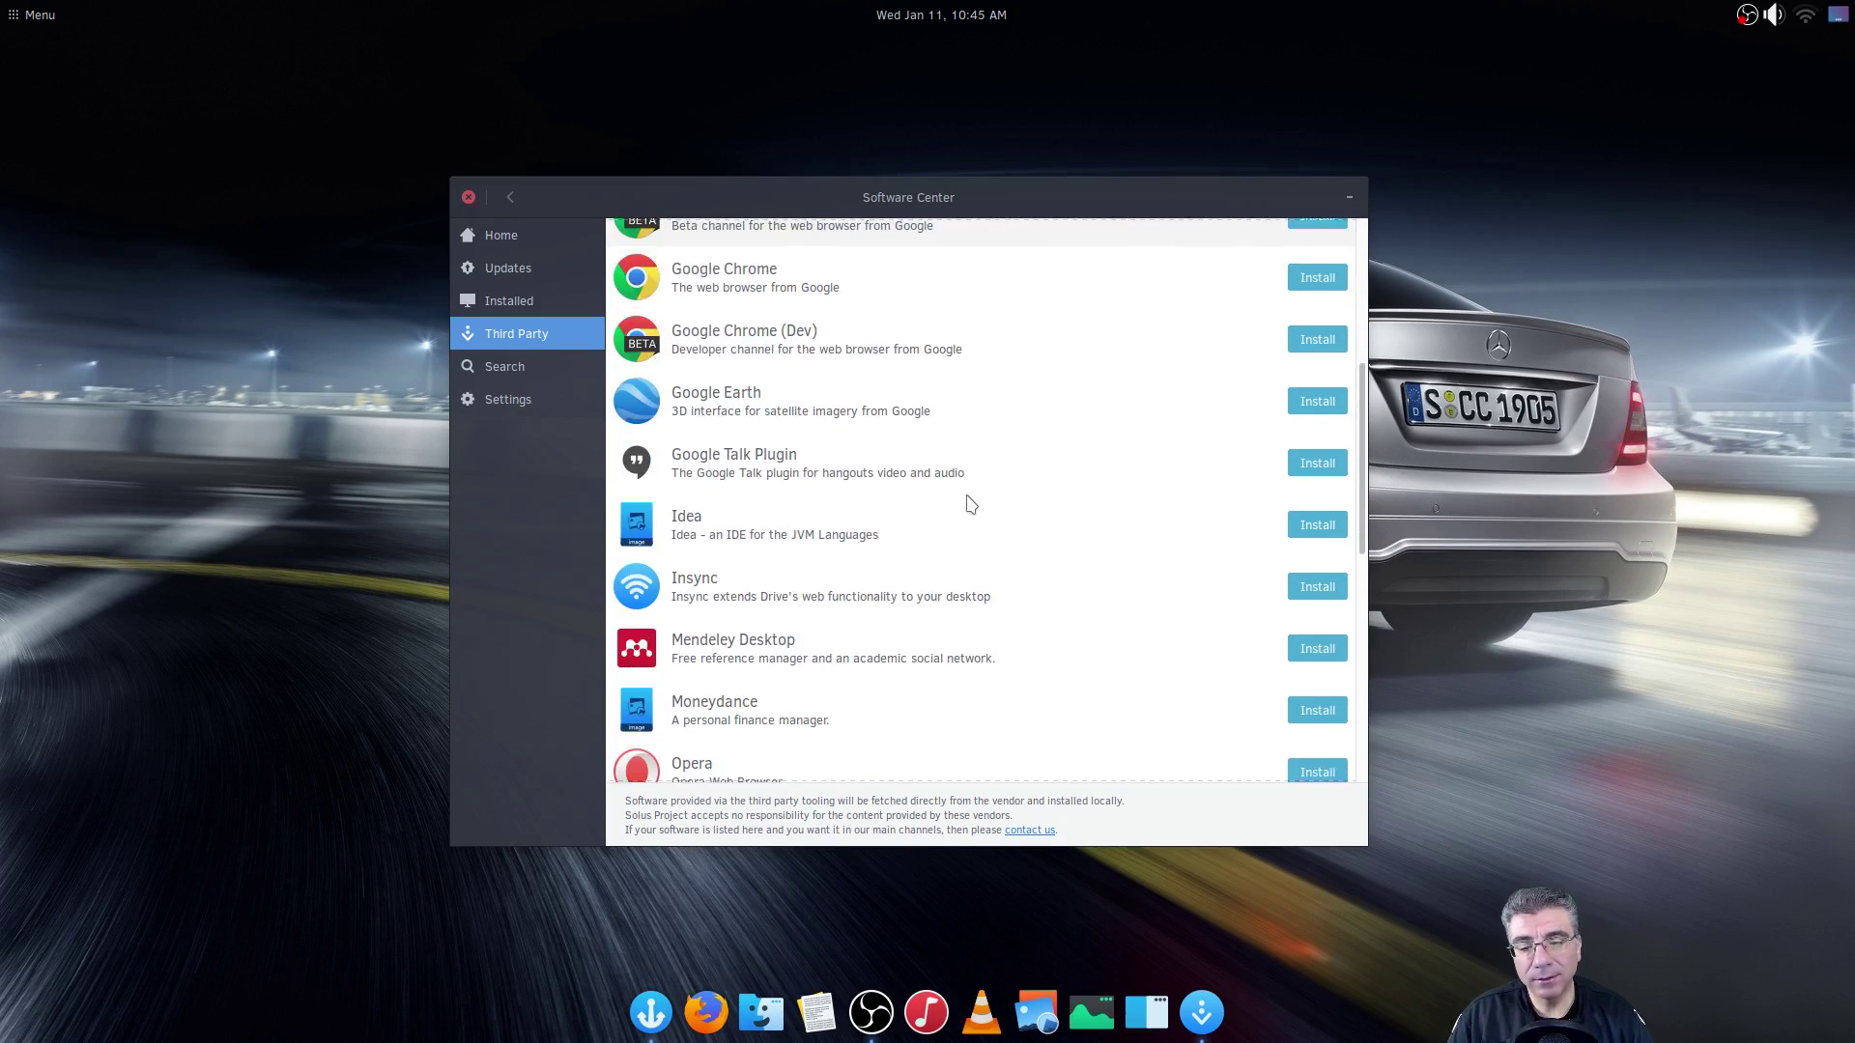
scroll(971, 503, "down", 1)
scroll(968, 505, "up", 1)
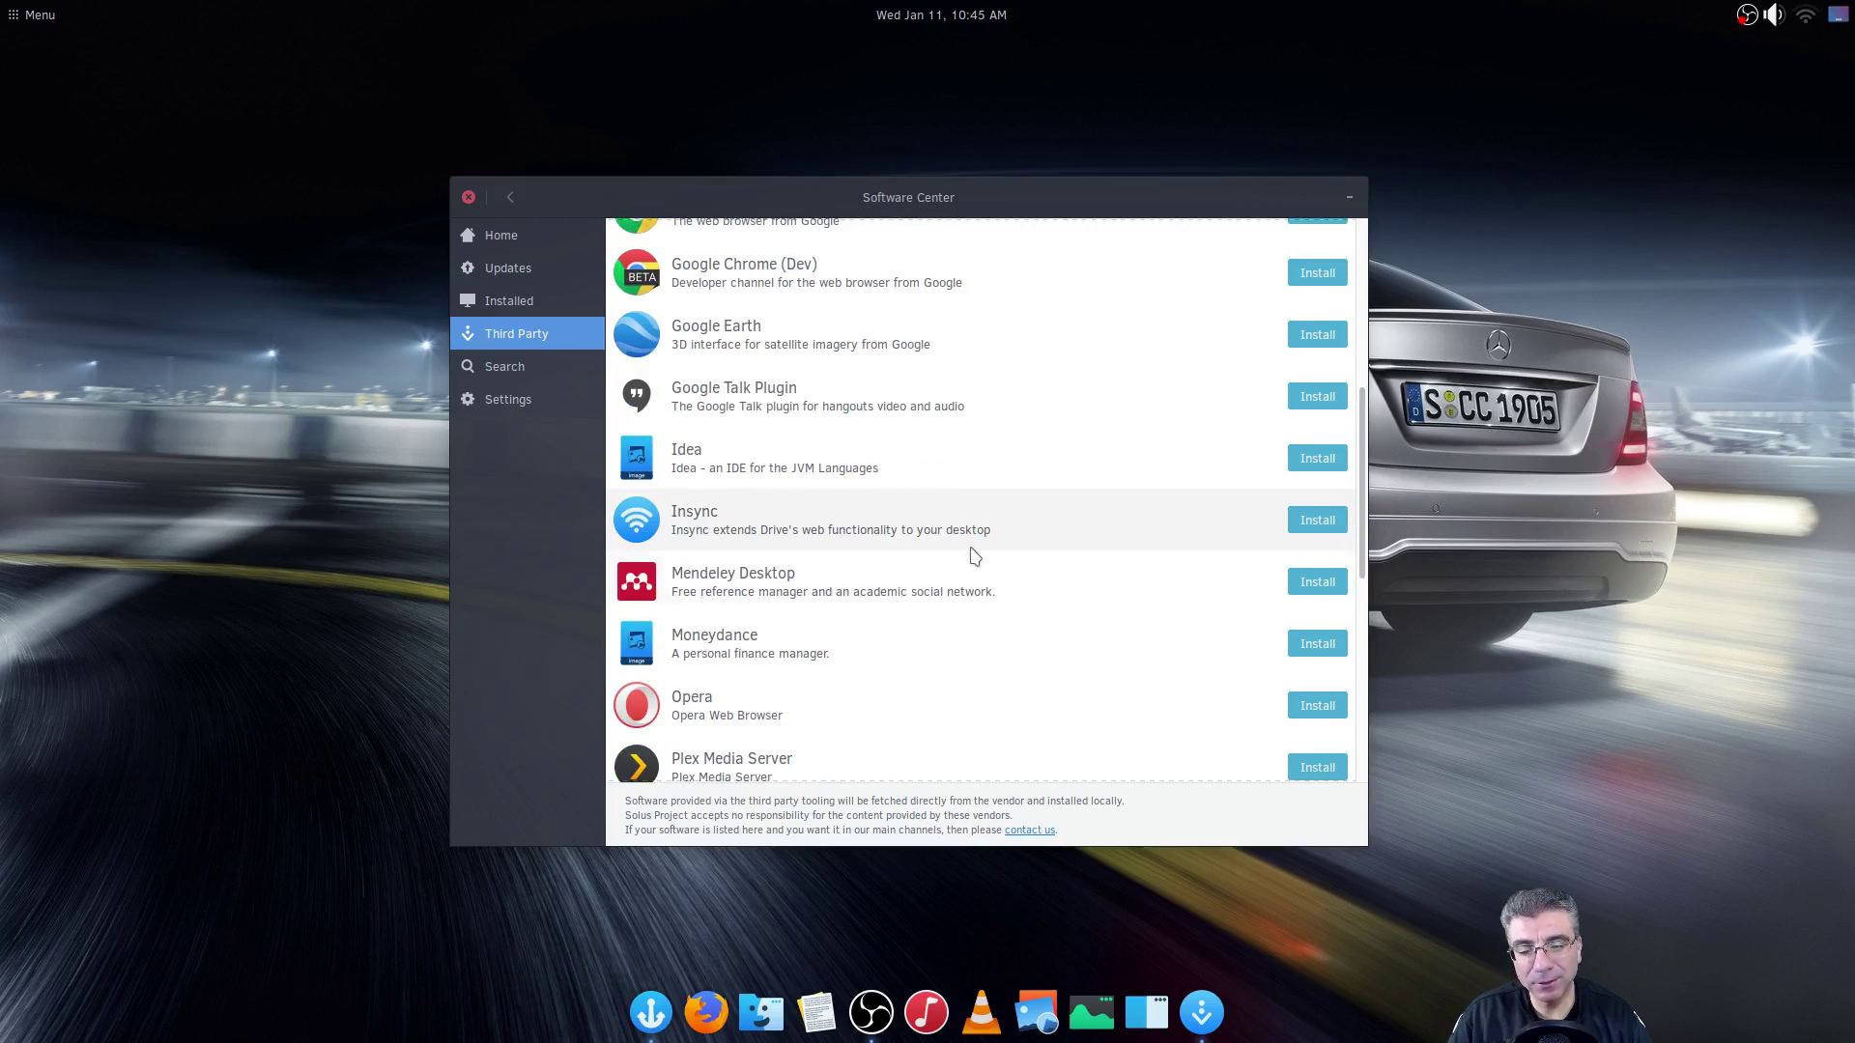
scroll(976, 560, "down", 2)
scroll(976, 559, "down", 2)
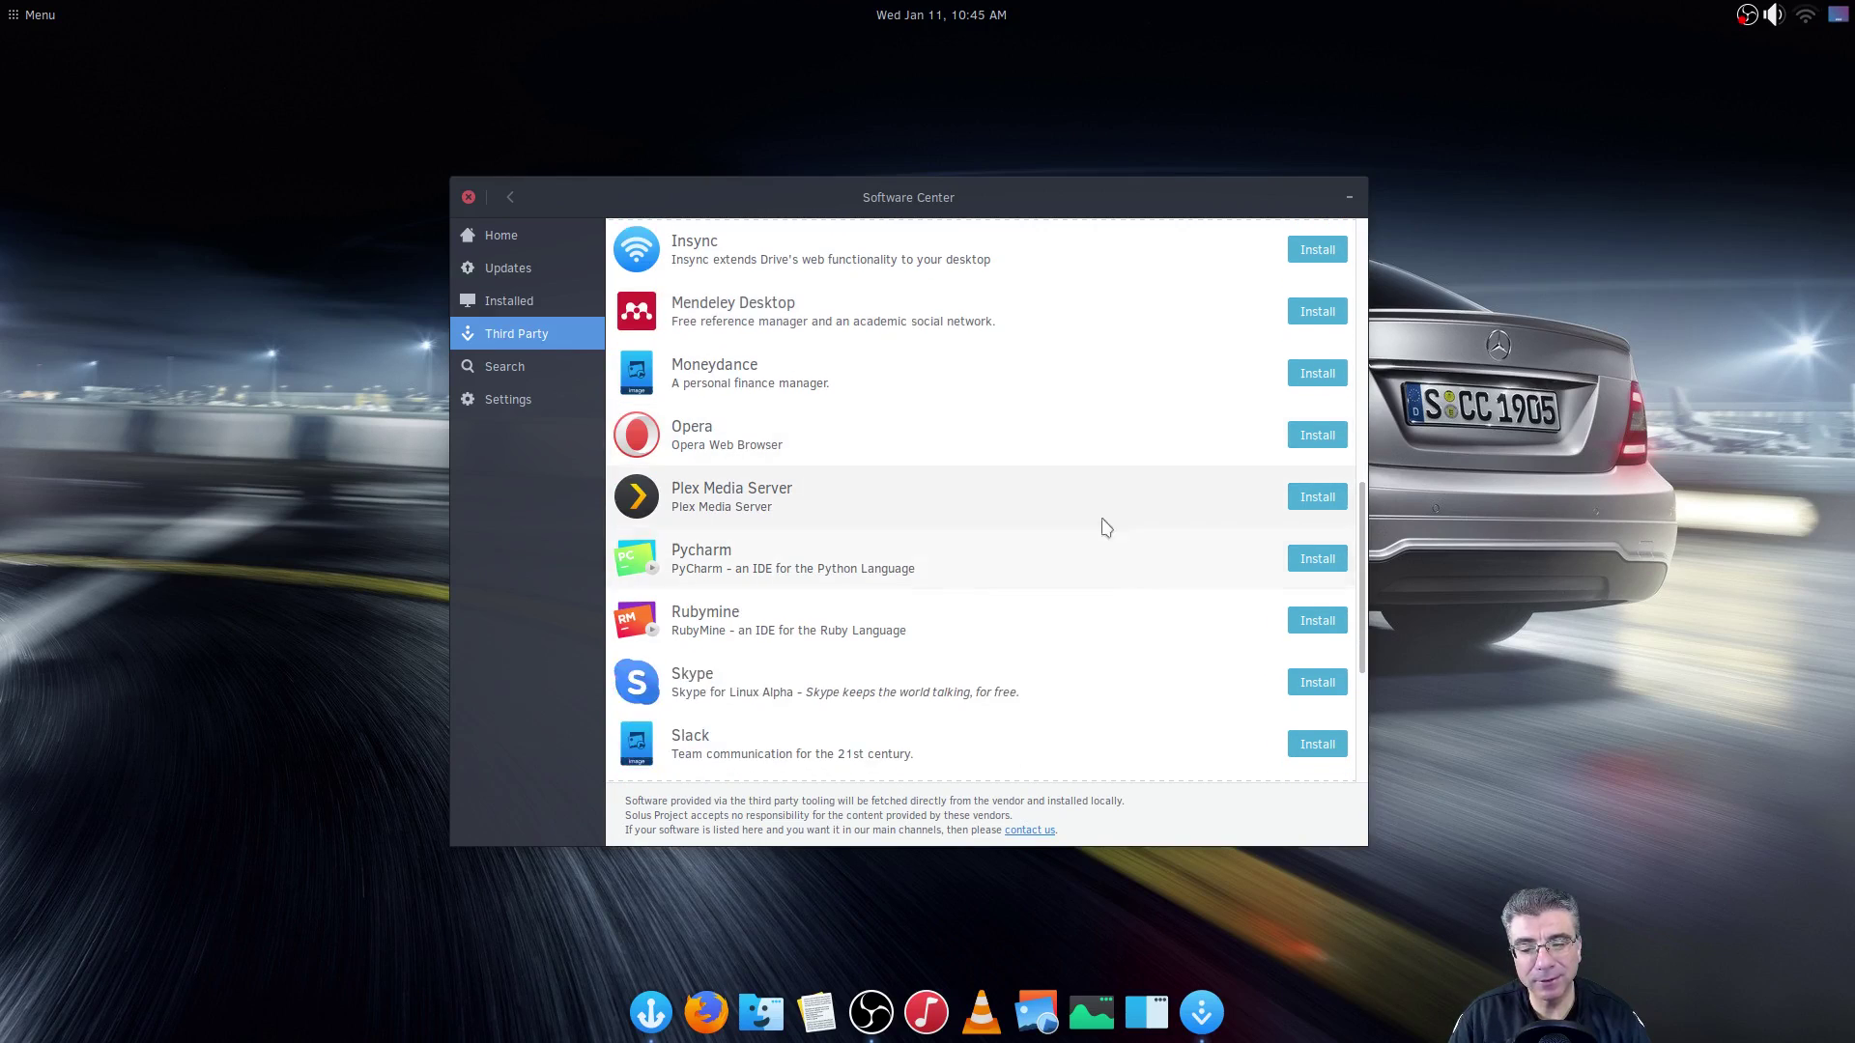
- Install opera-stable from the Opera row, authorising it with the account password
left_click(1314, 434)
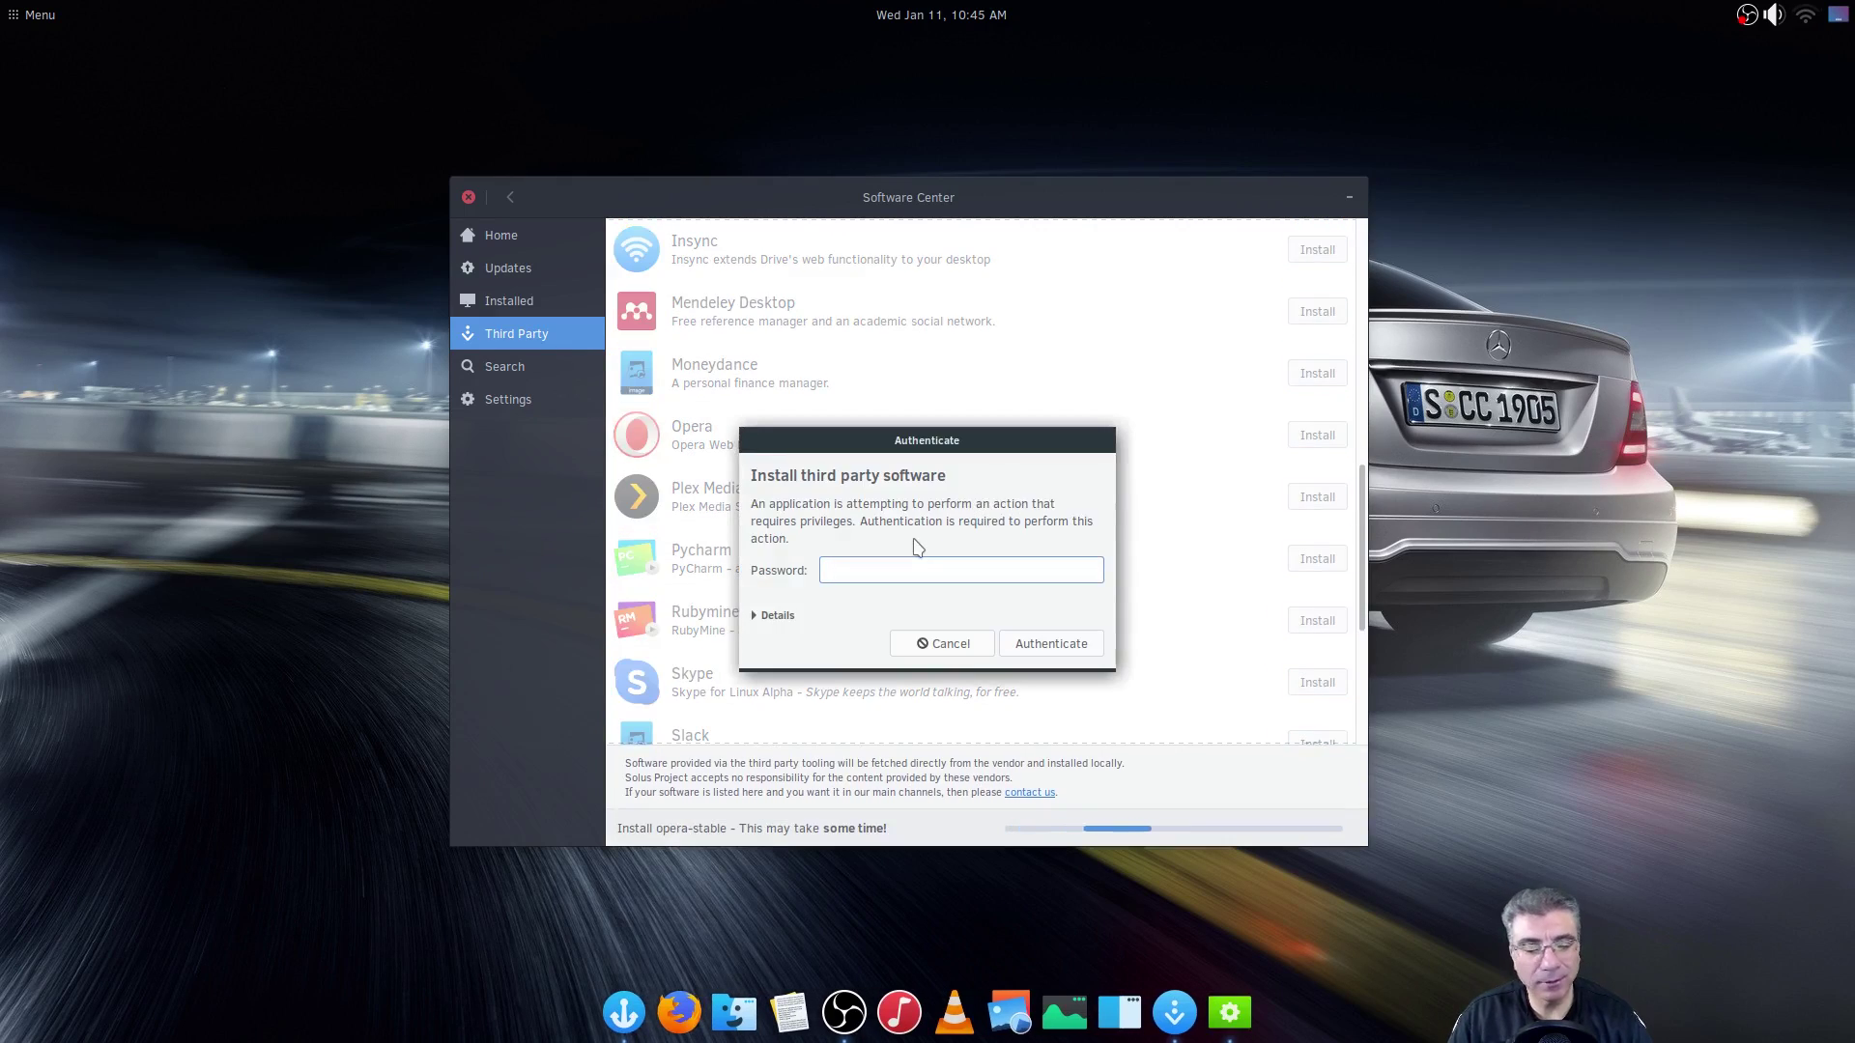
type("••••••••")
key("Return")
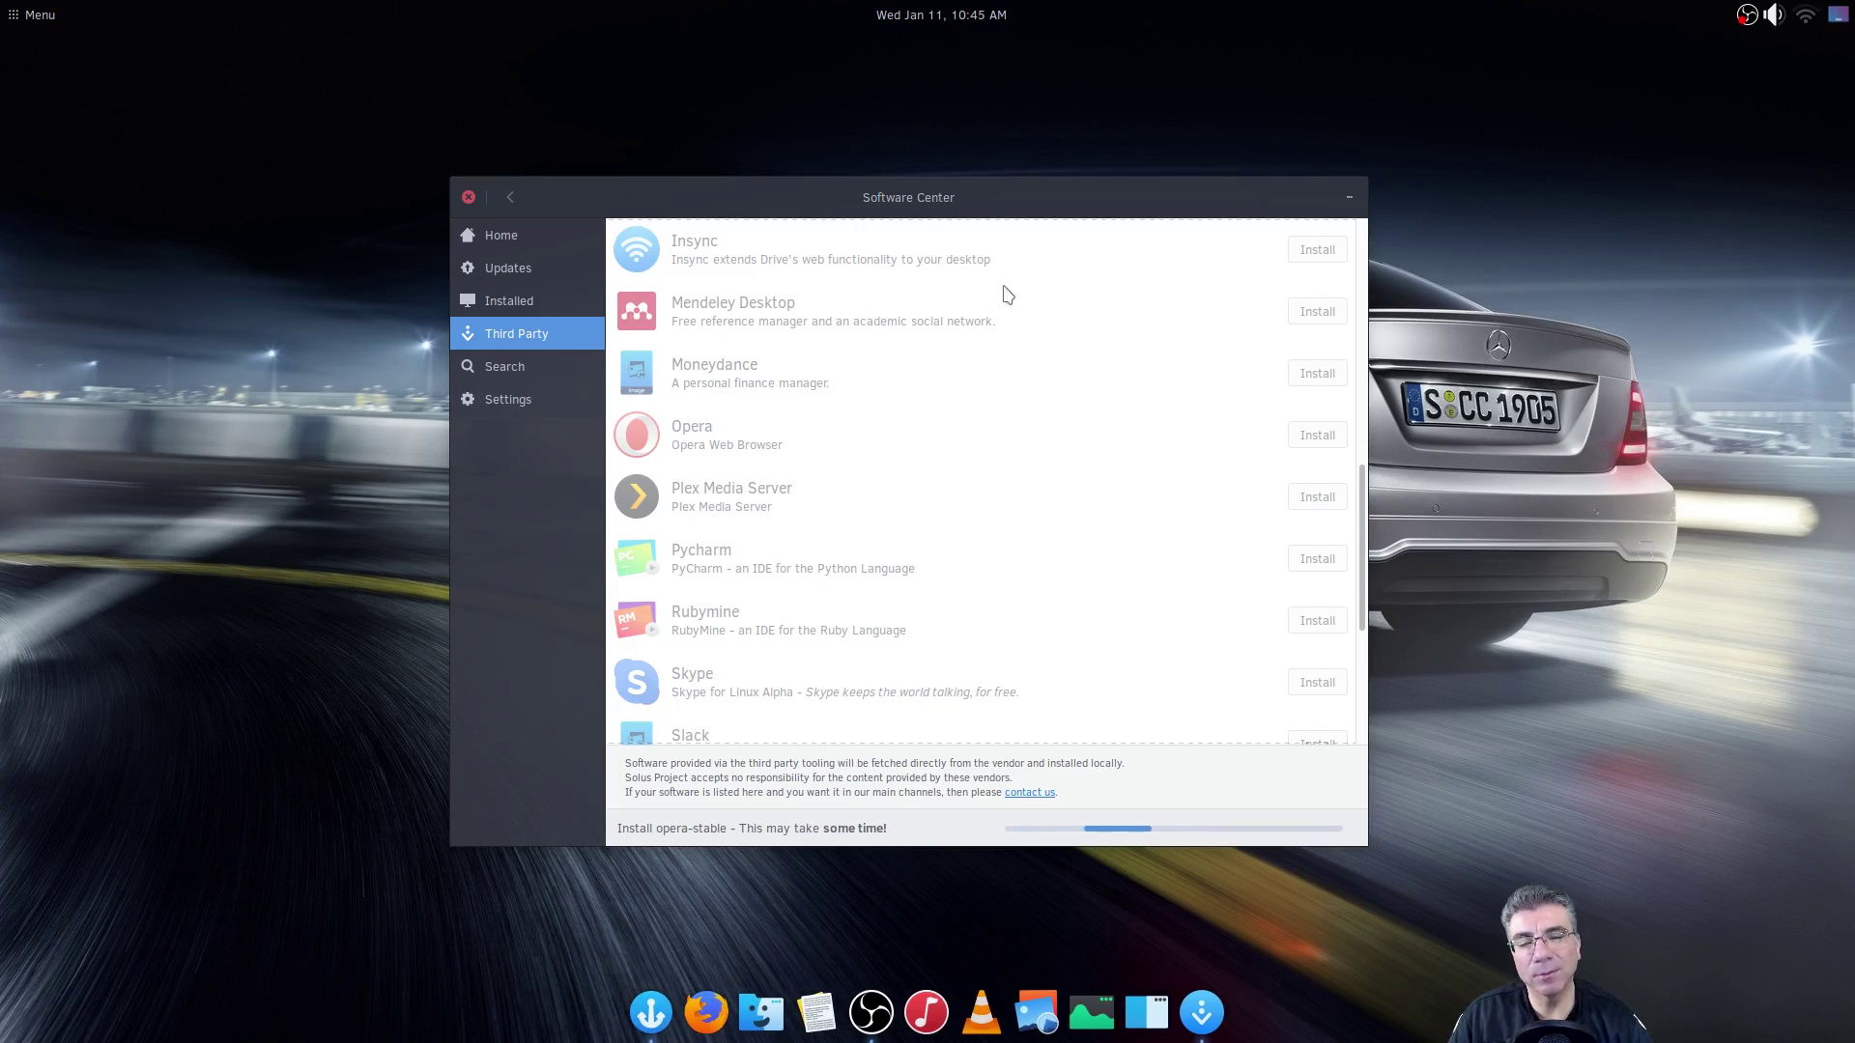
left_click_drag(1097, 197, 1263, 112)
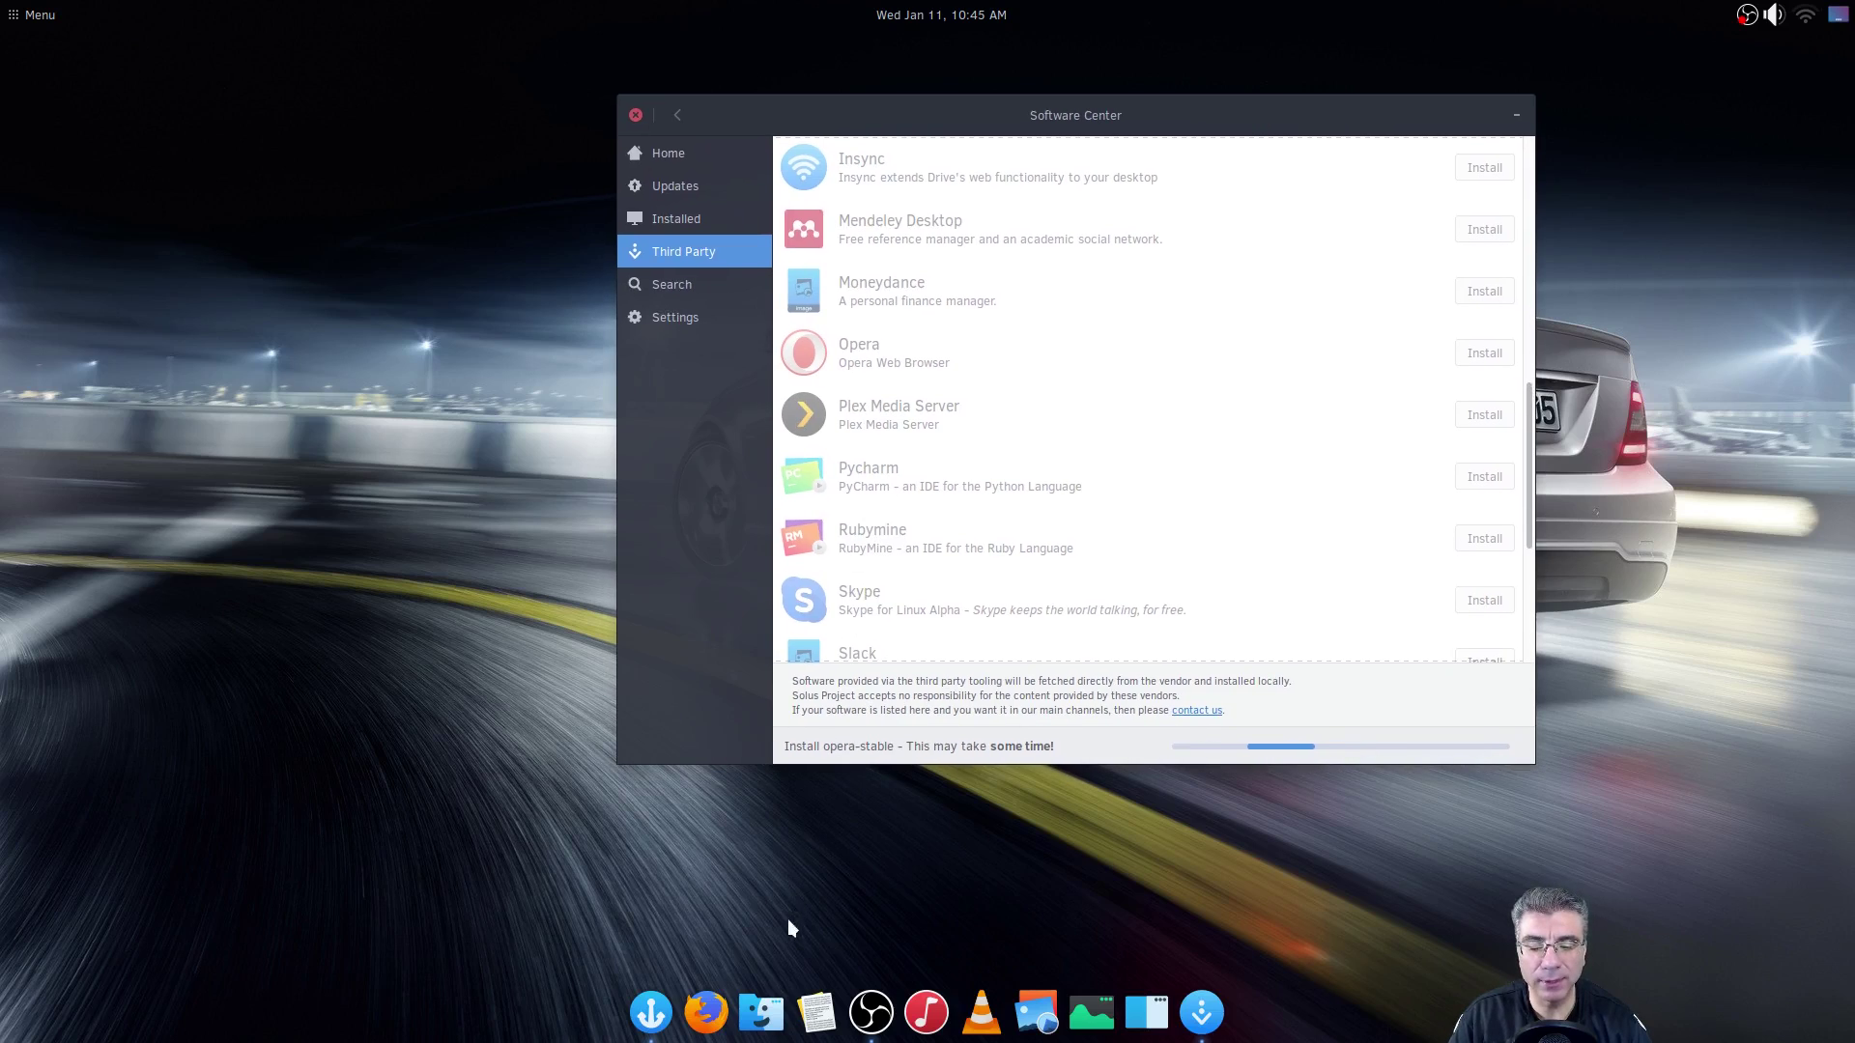
left_click(760, 1004)
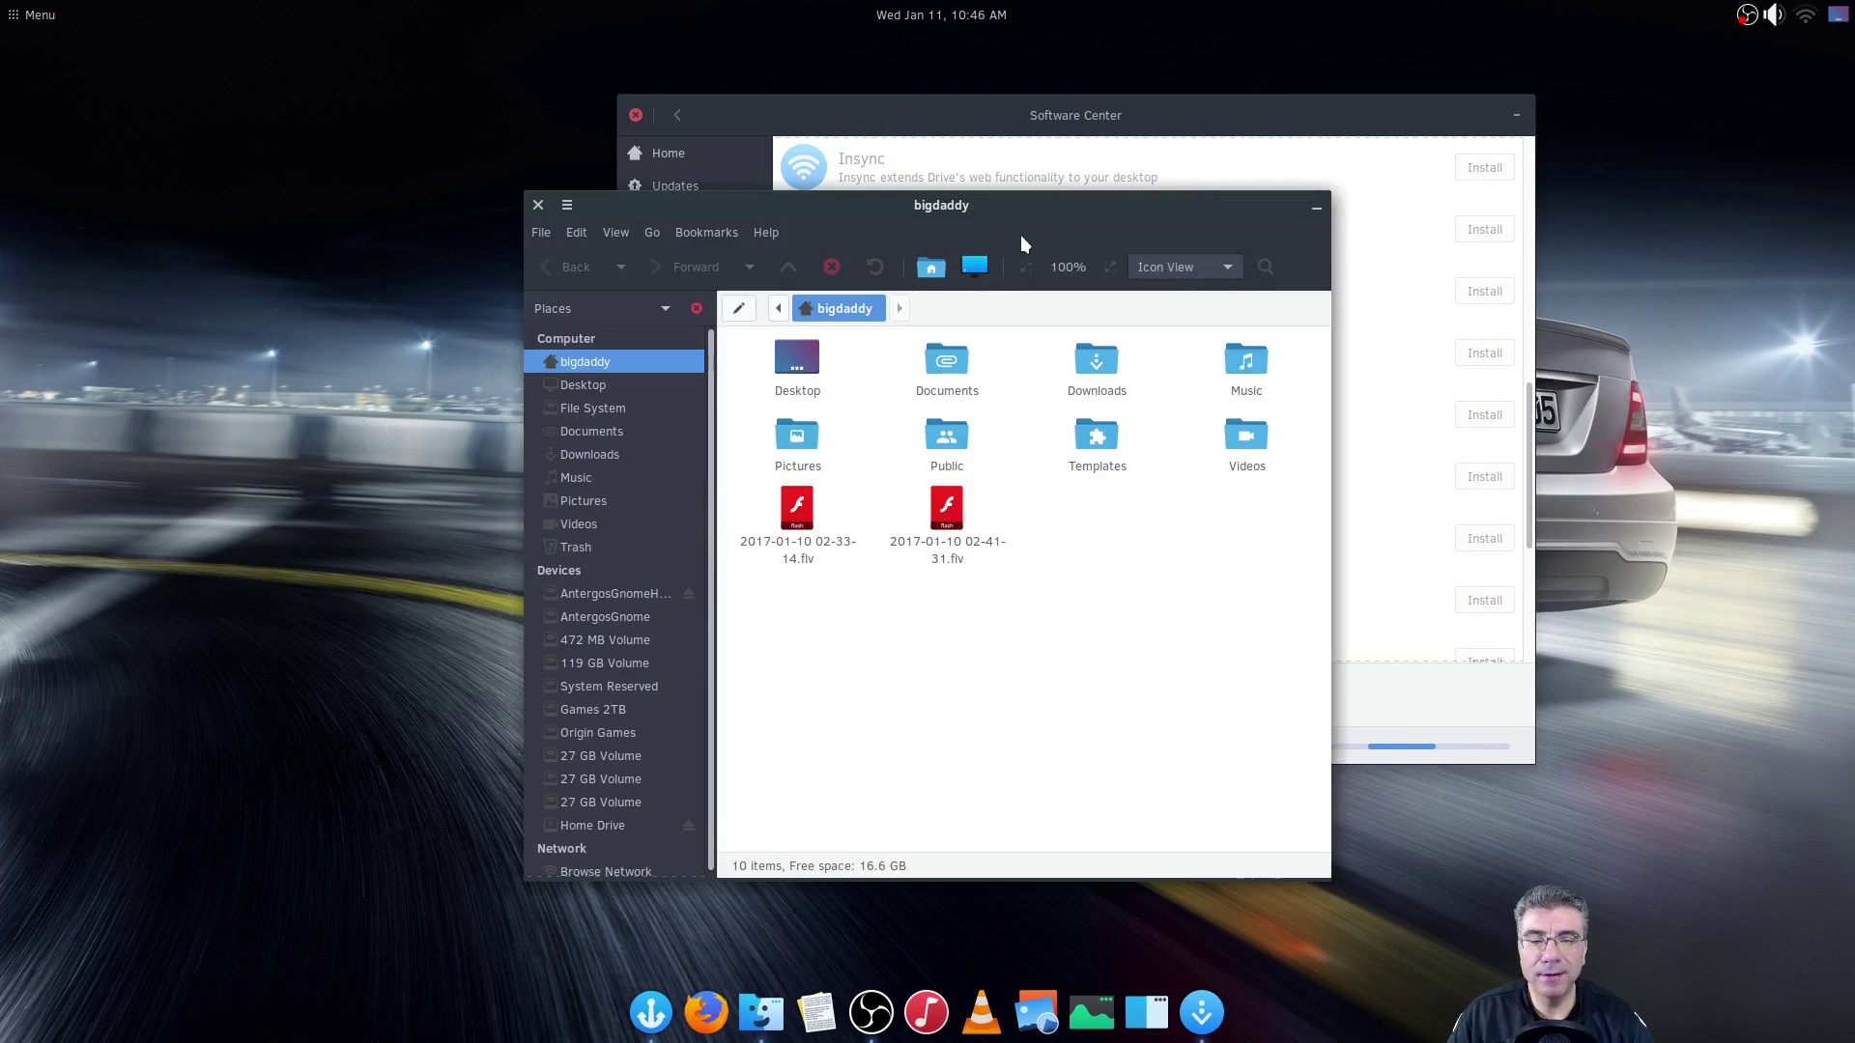
left_click_drag(1028, 205, 548, 180)
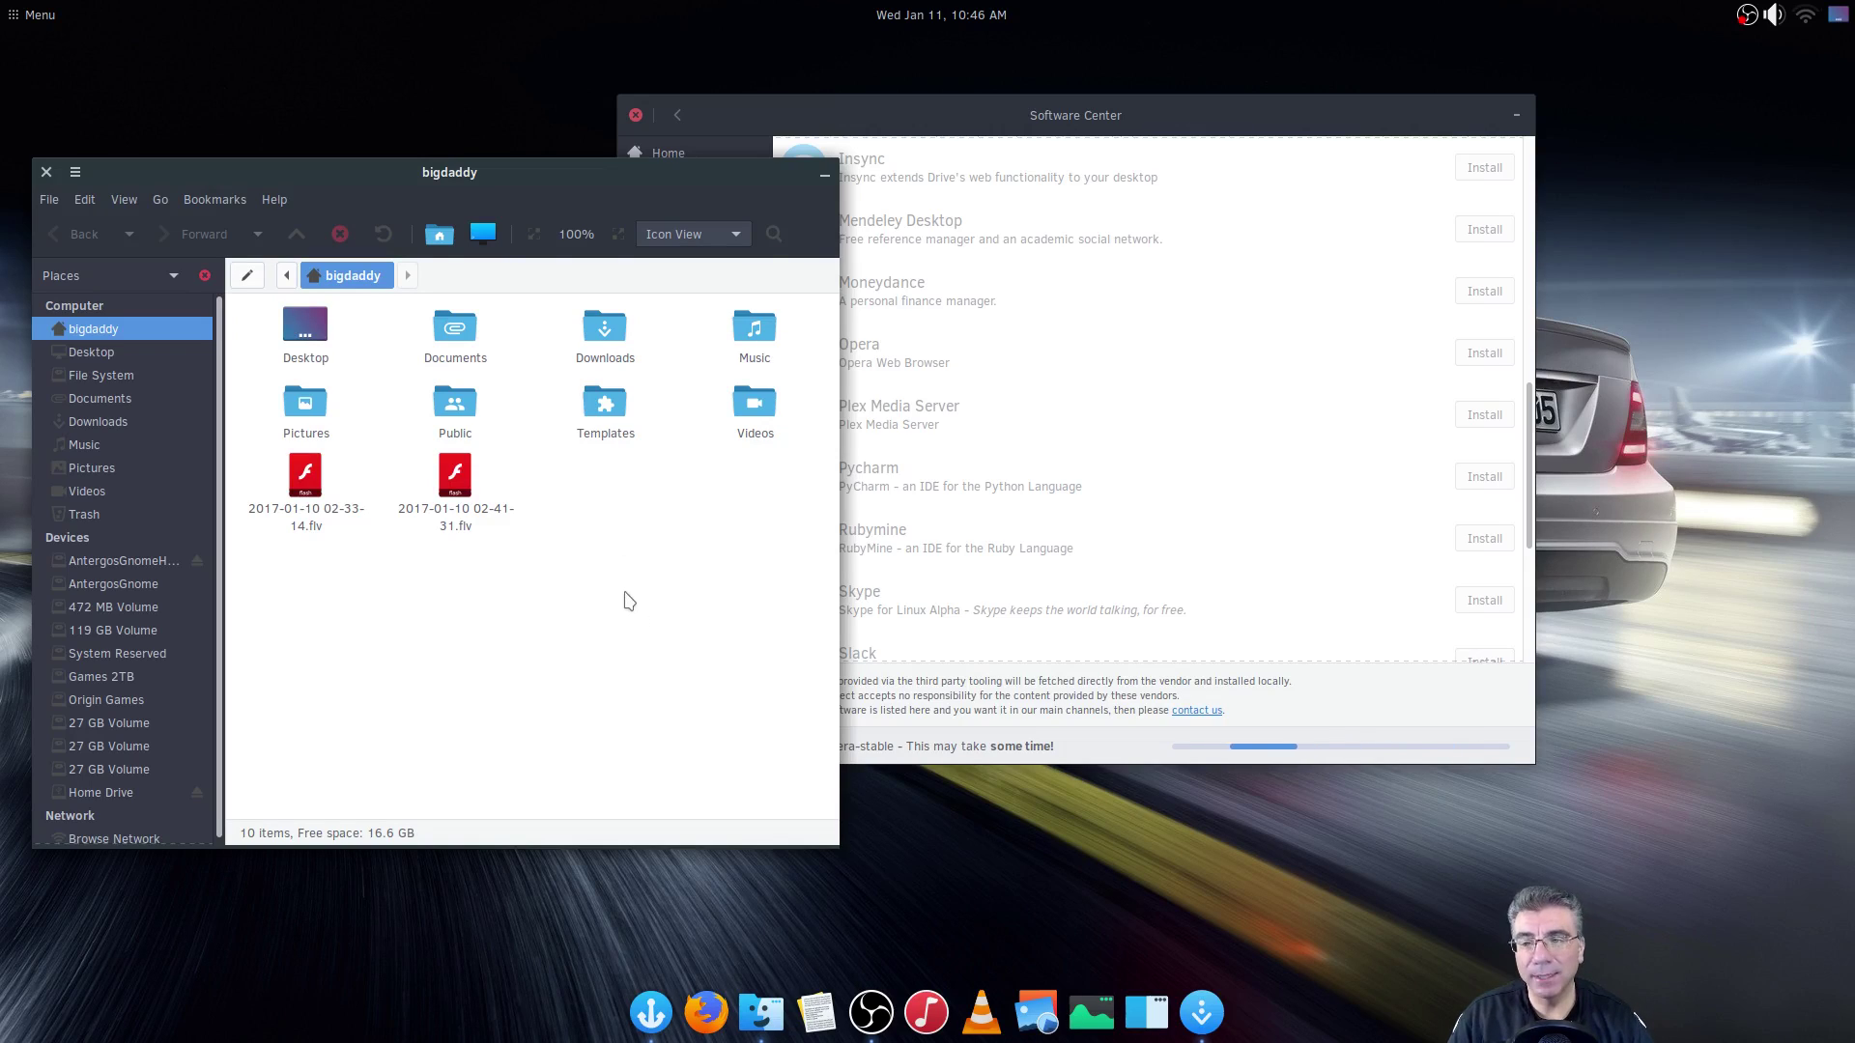
left_click(218, 201)
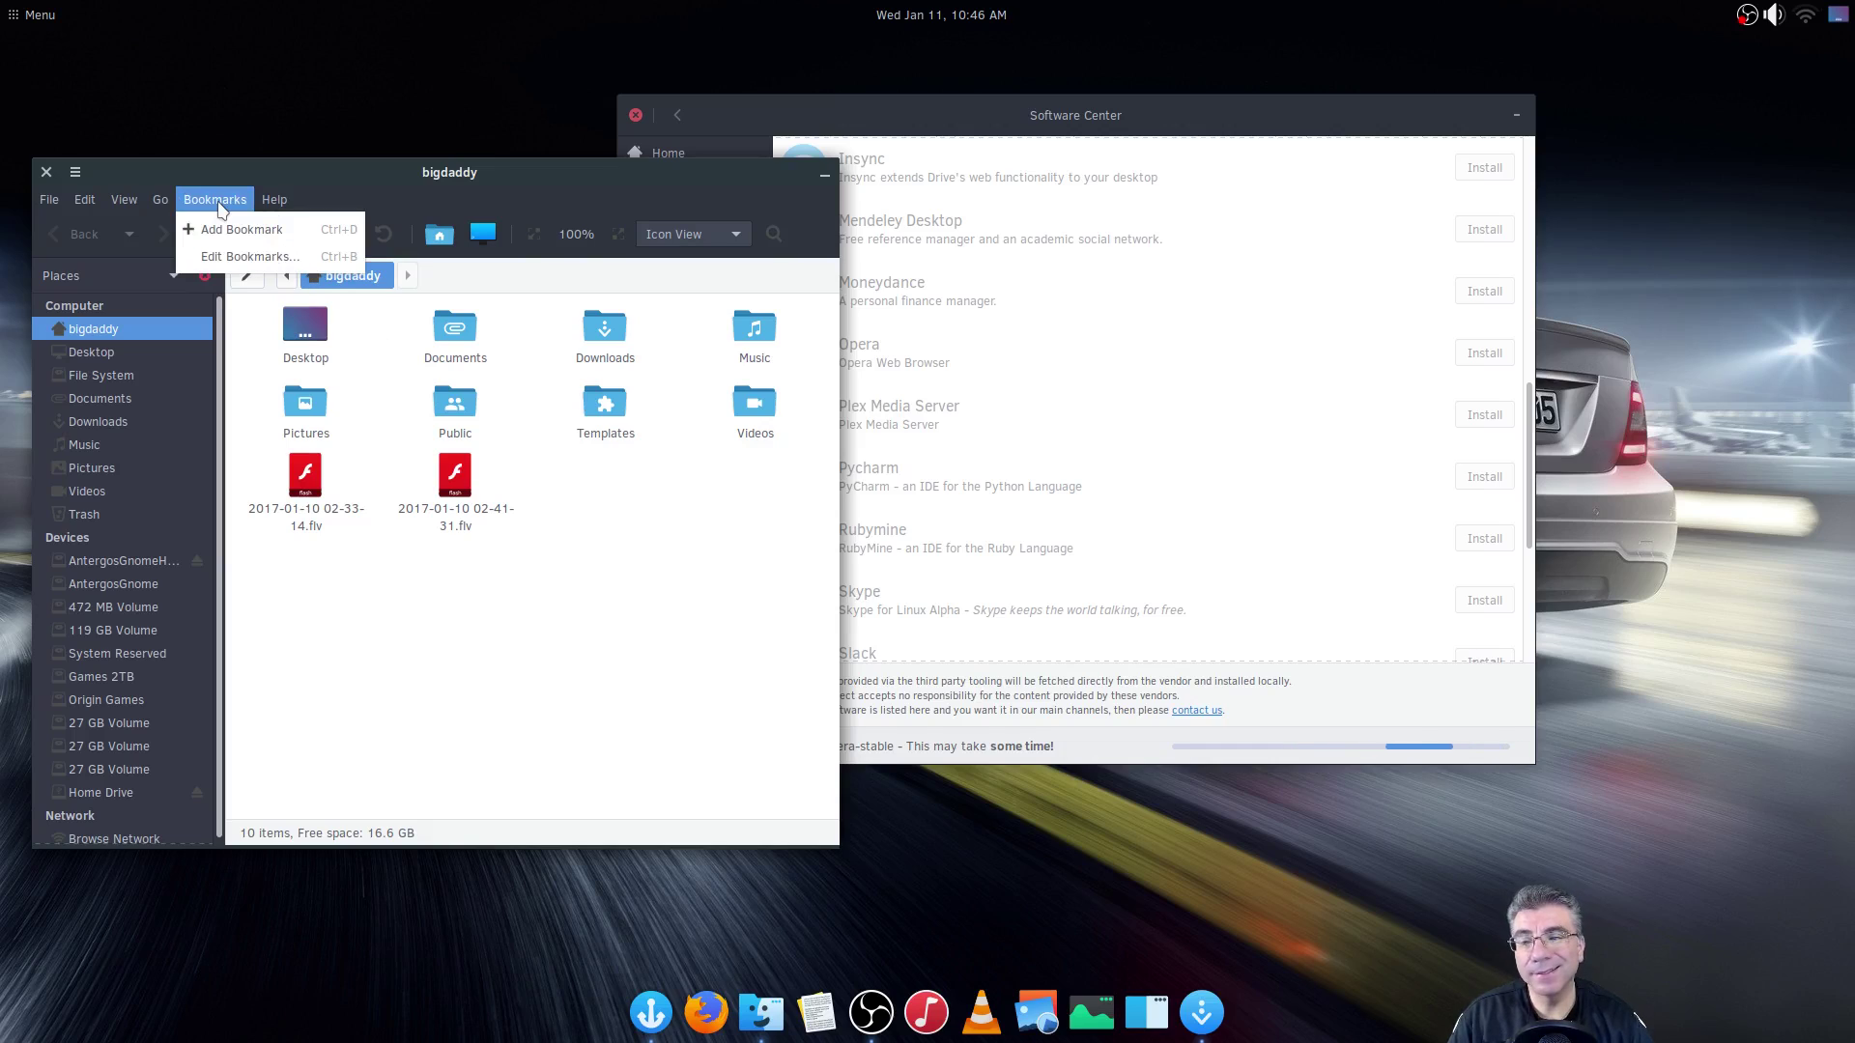
left_click(261, 175)
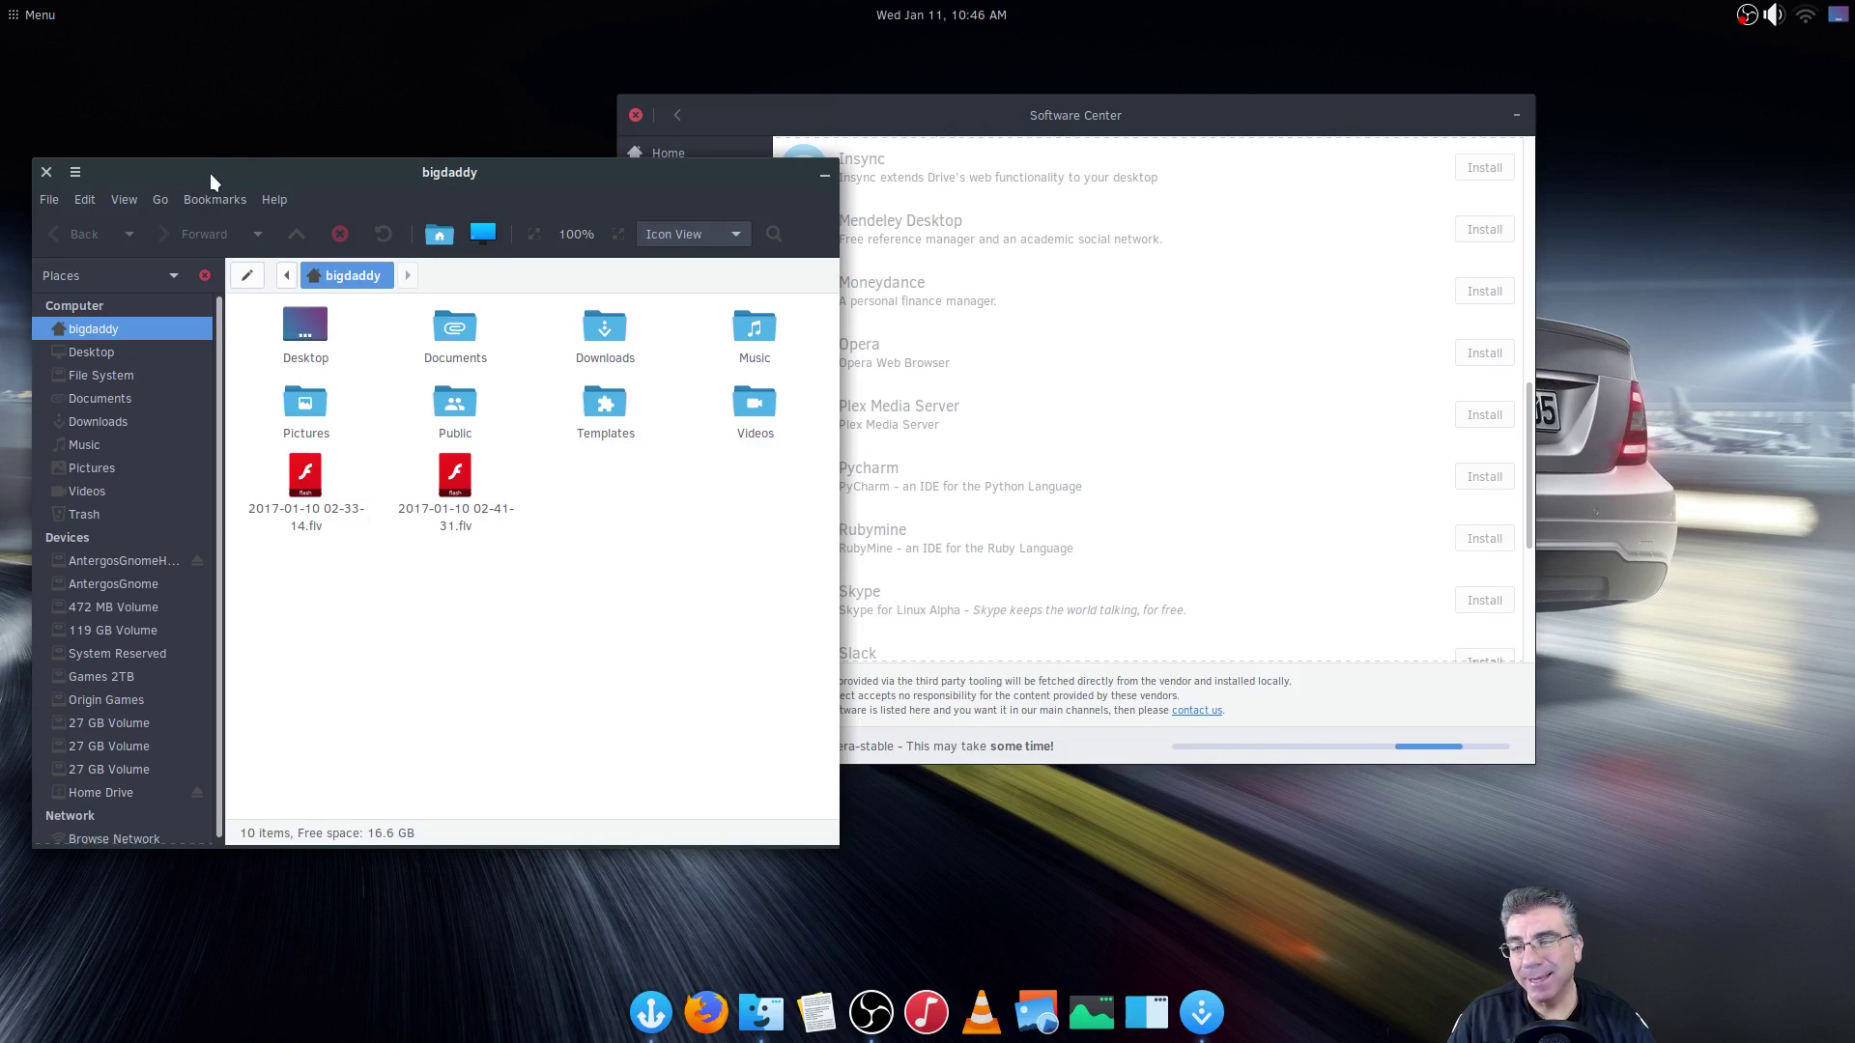
- Close the file manager, confirm Opera shows Check for updates, then switch to Search
left_click(48, 172)
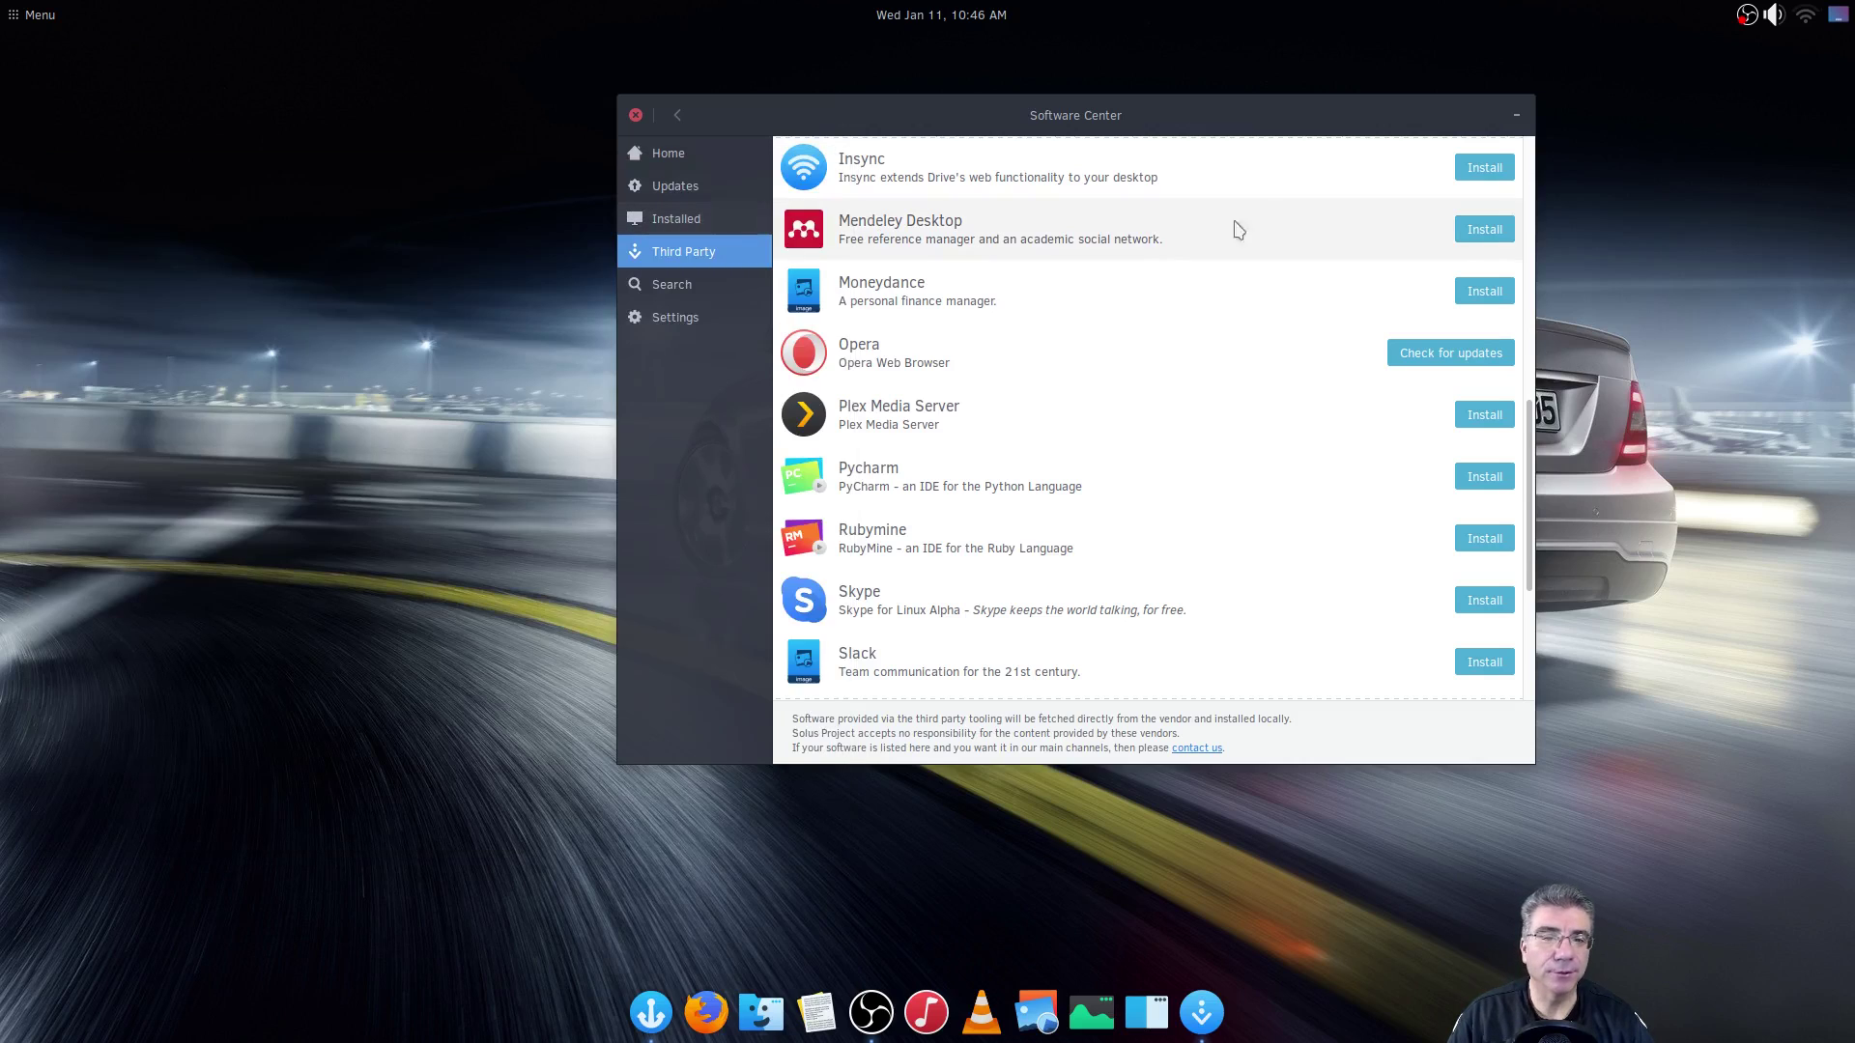
left_click_drag(1333, 113, 1123, 181)
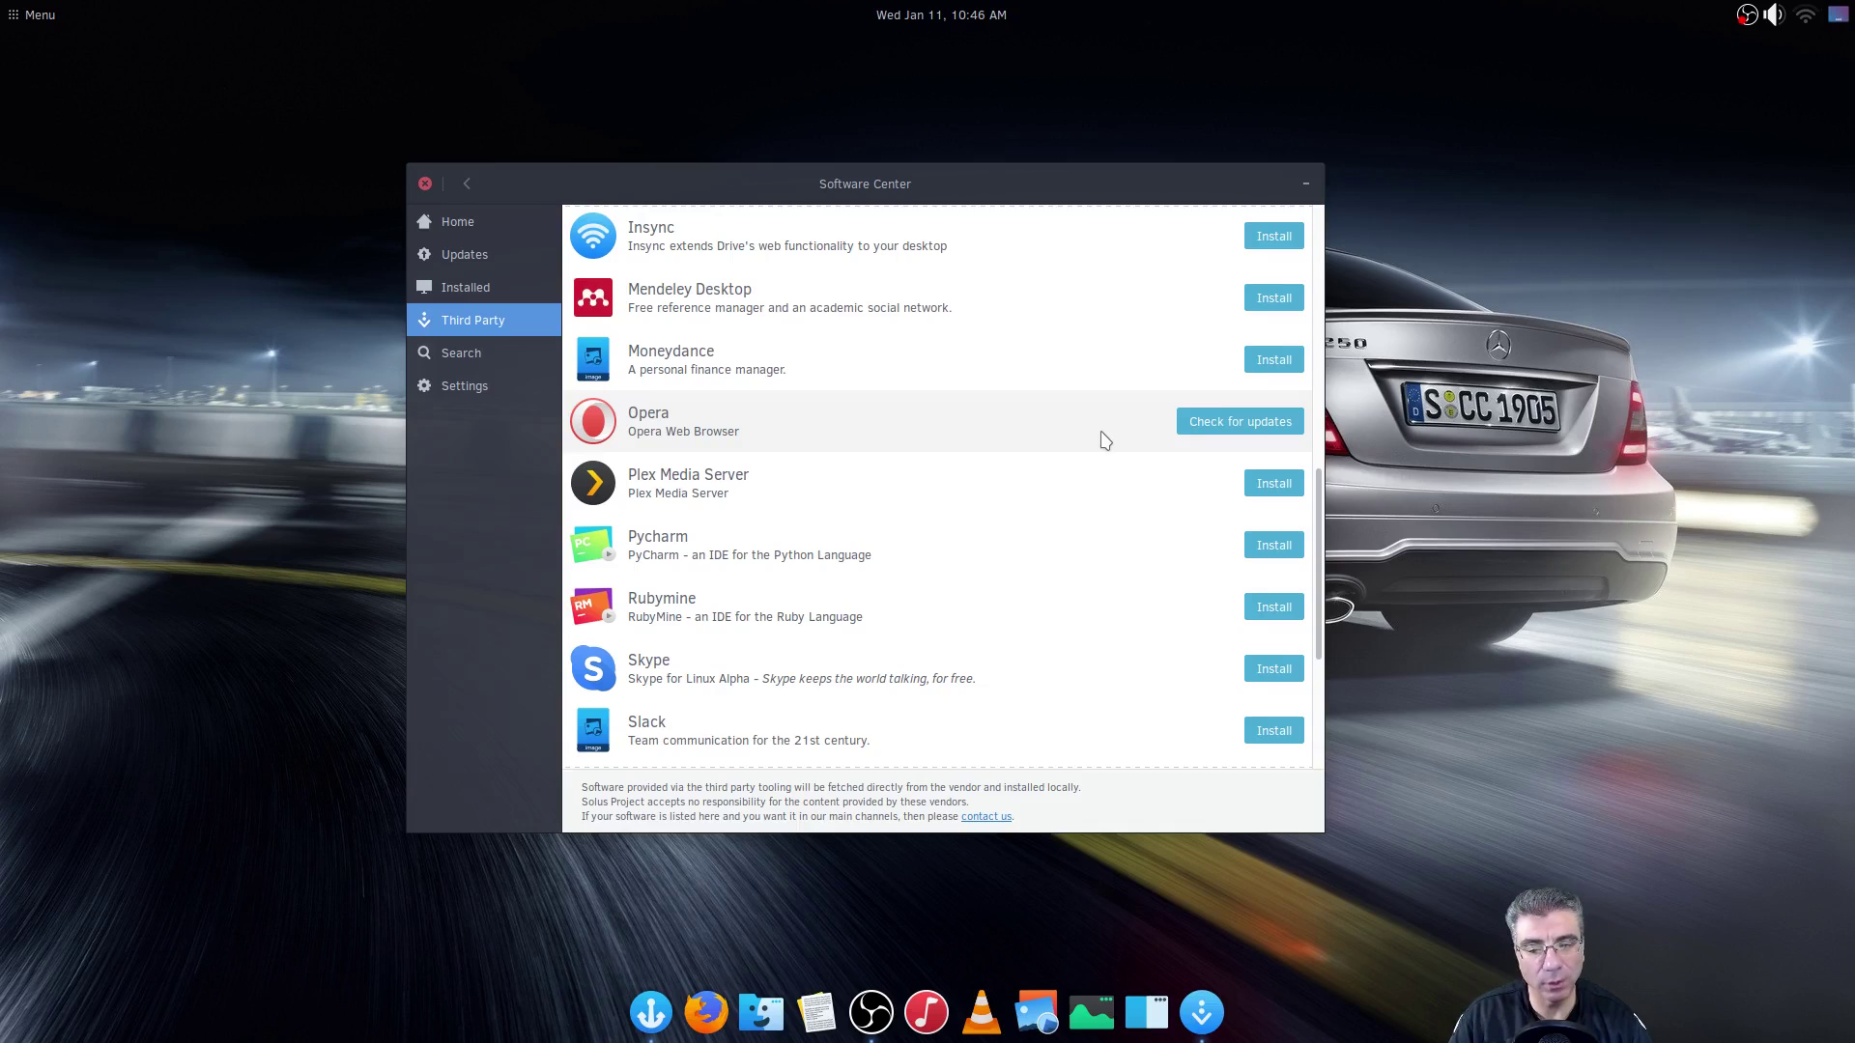
scroll(1103, 439, "down", 3)
scroll(1101, 440, "up", 3)
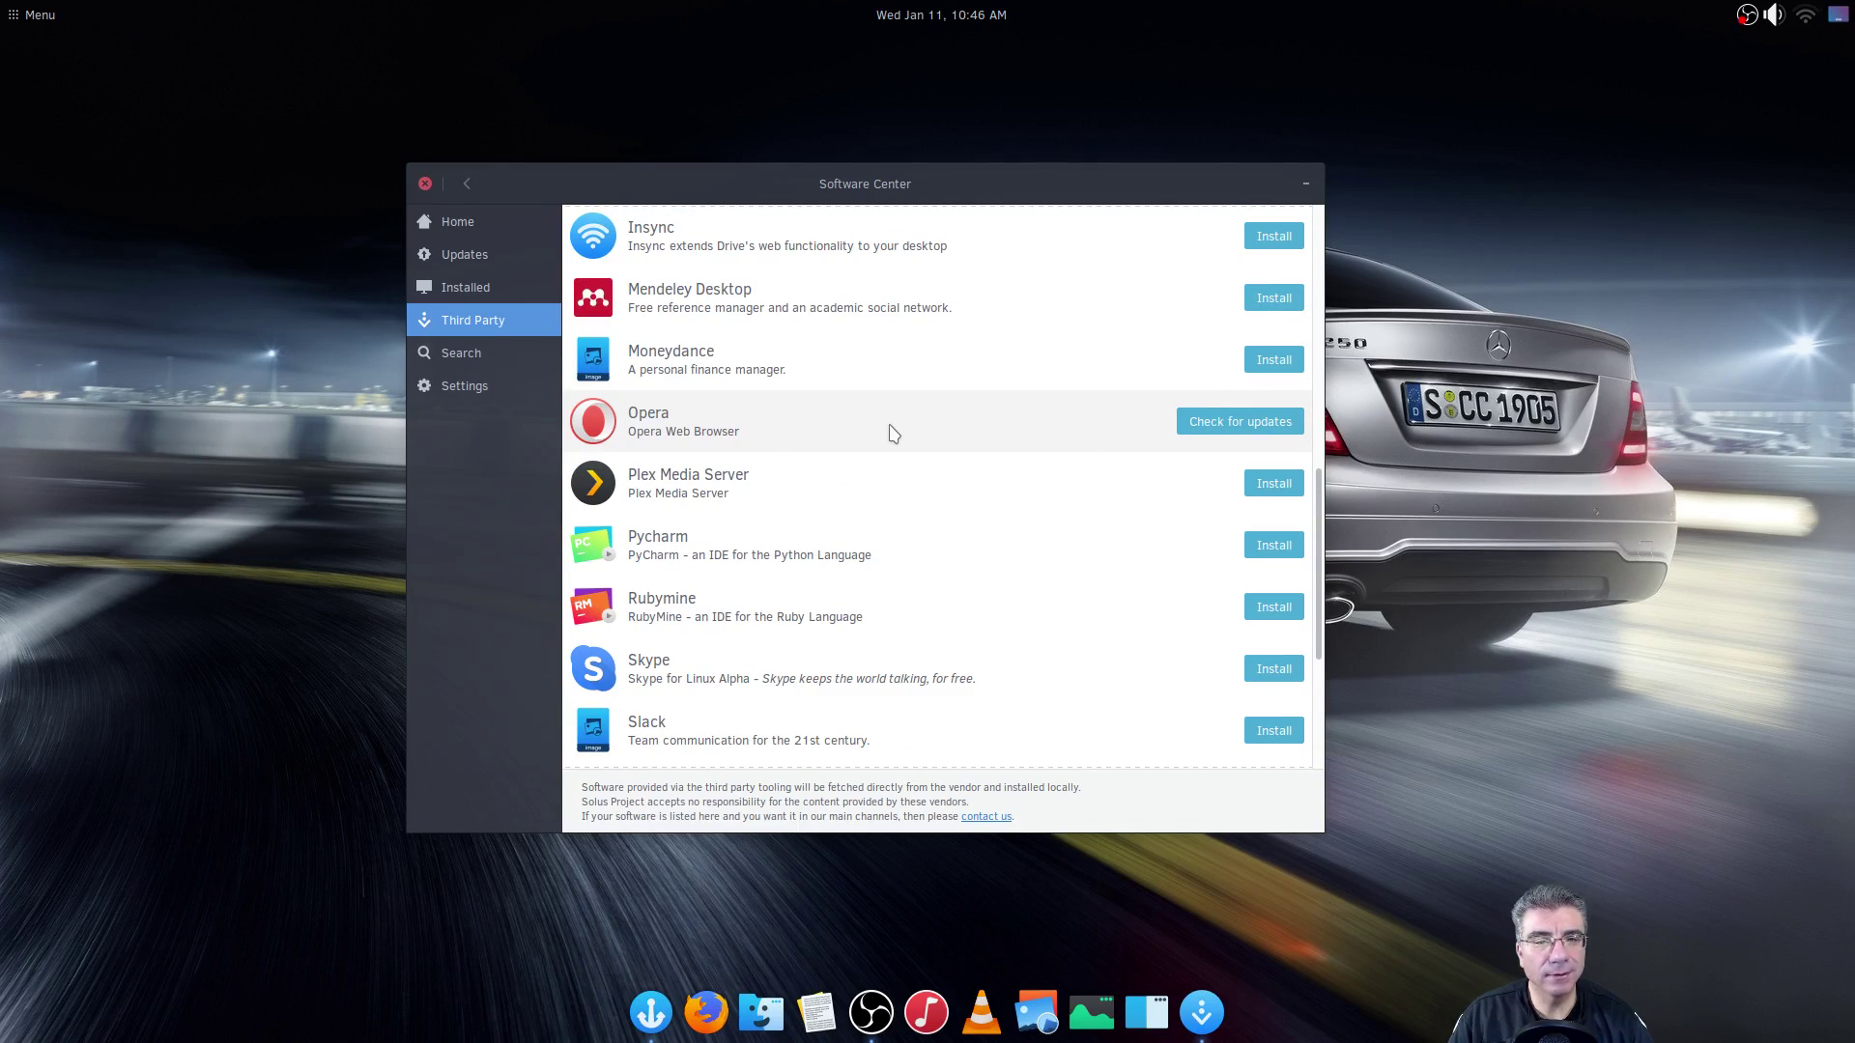
scroll(893, 433, "down", 5)
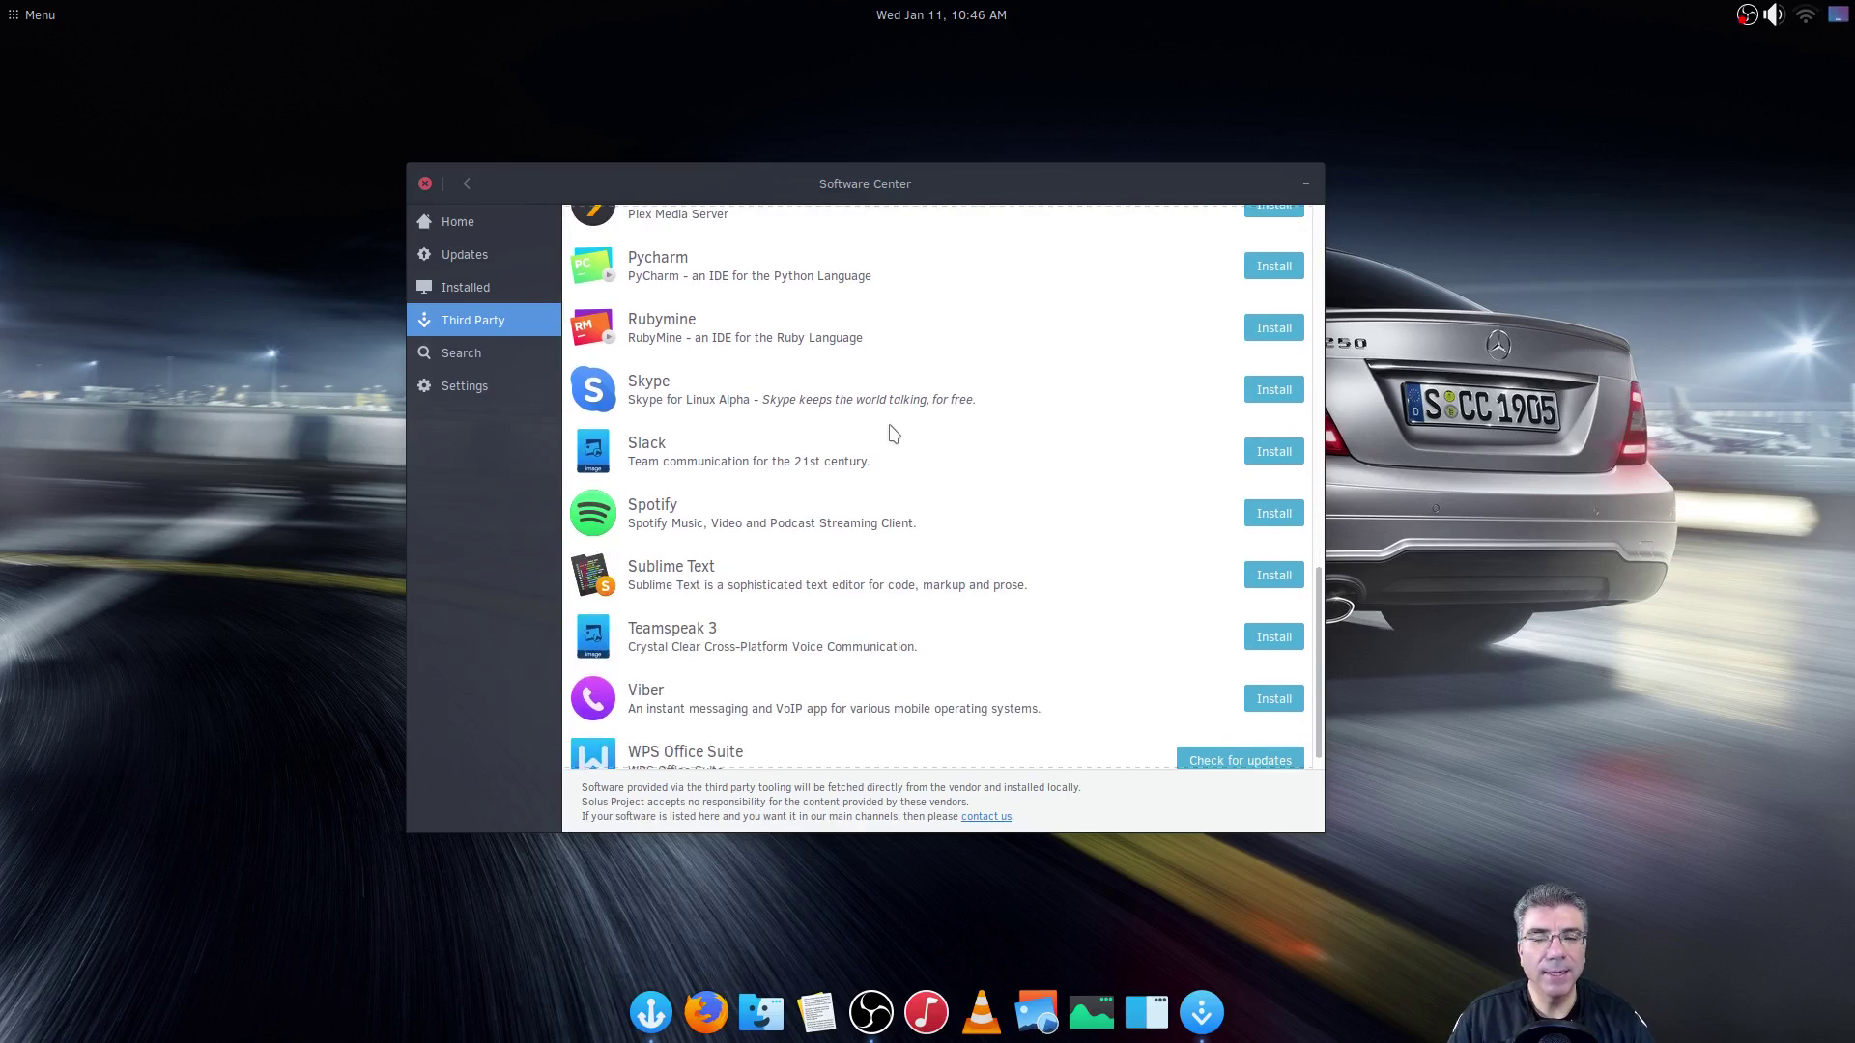
scroll(893, 433, "up", 3)
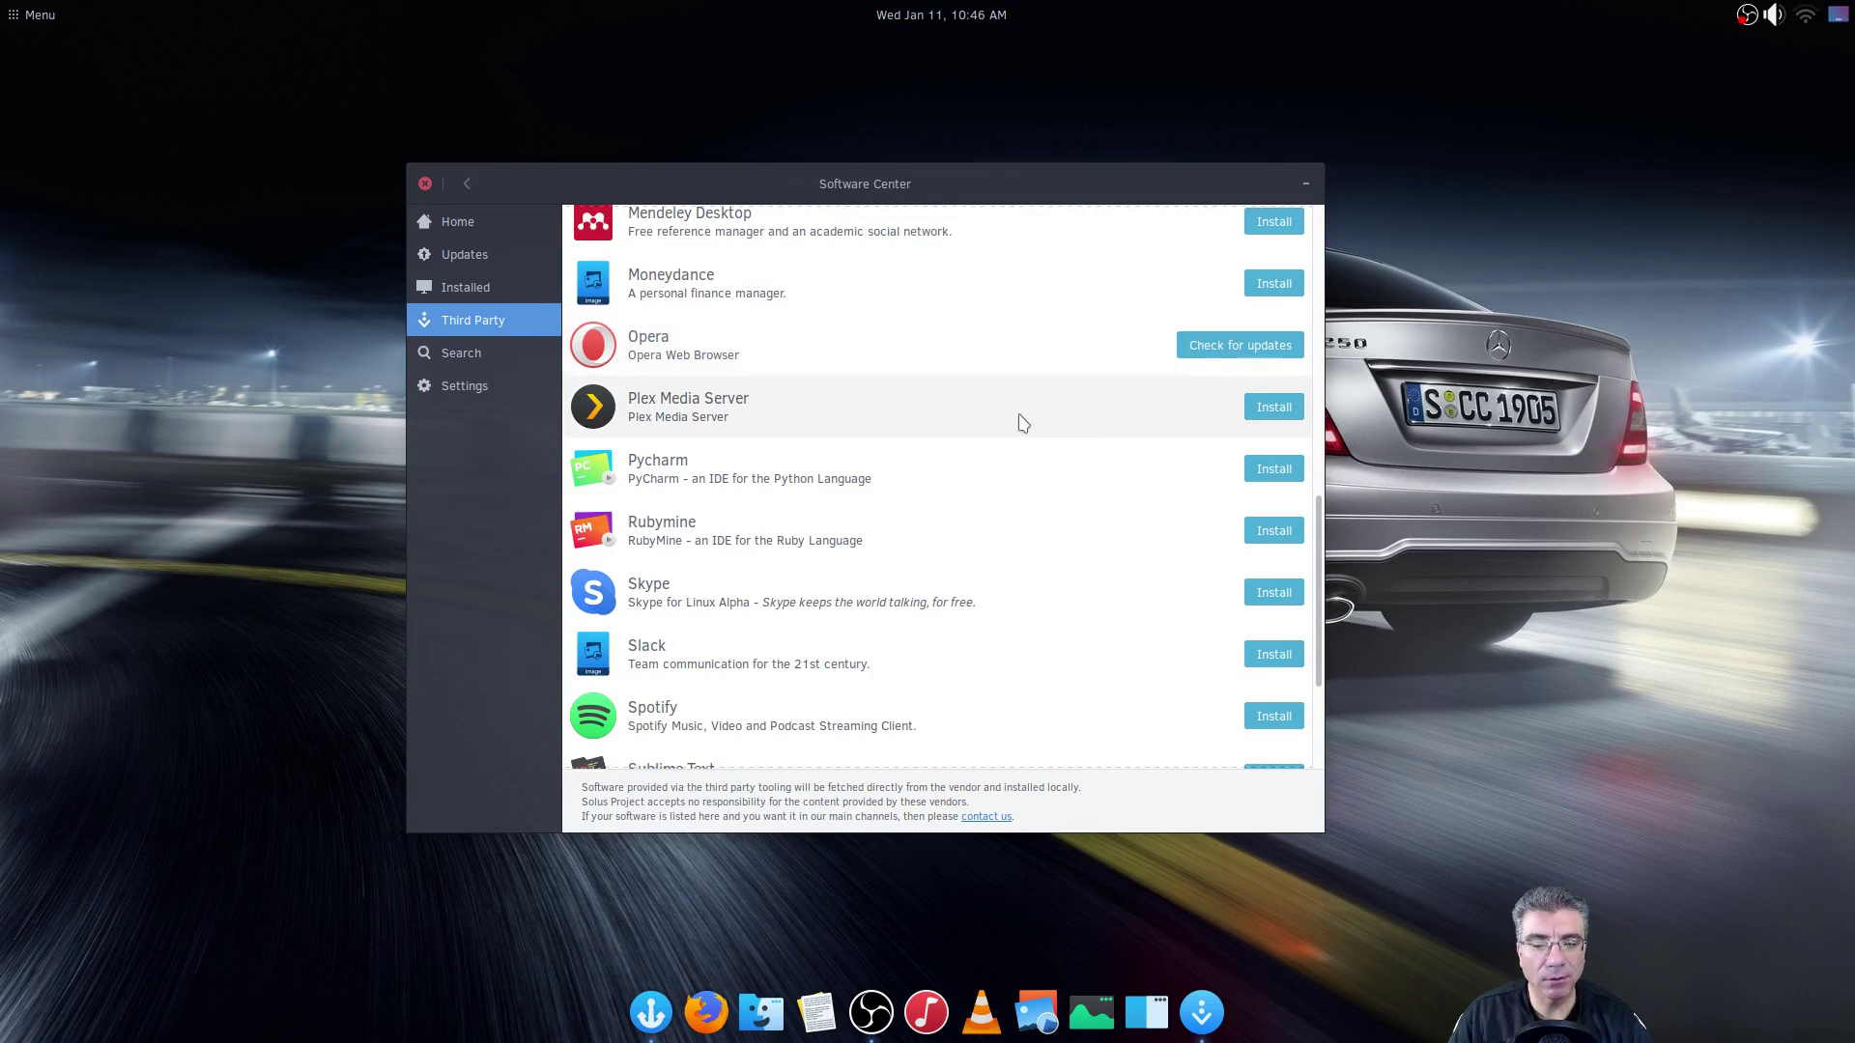
scroll(1018, 421, "down", 4)
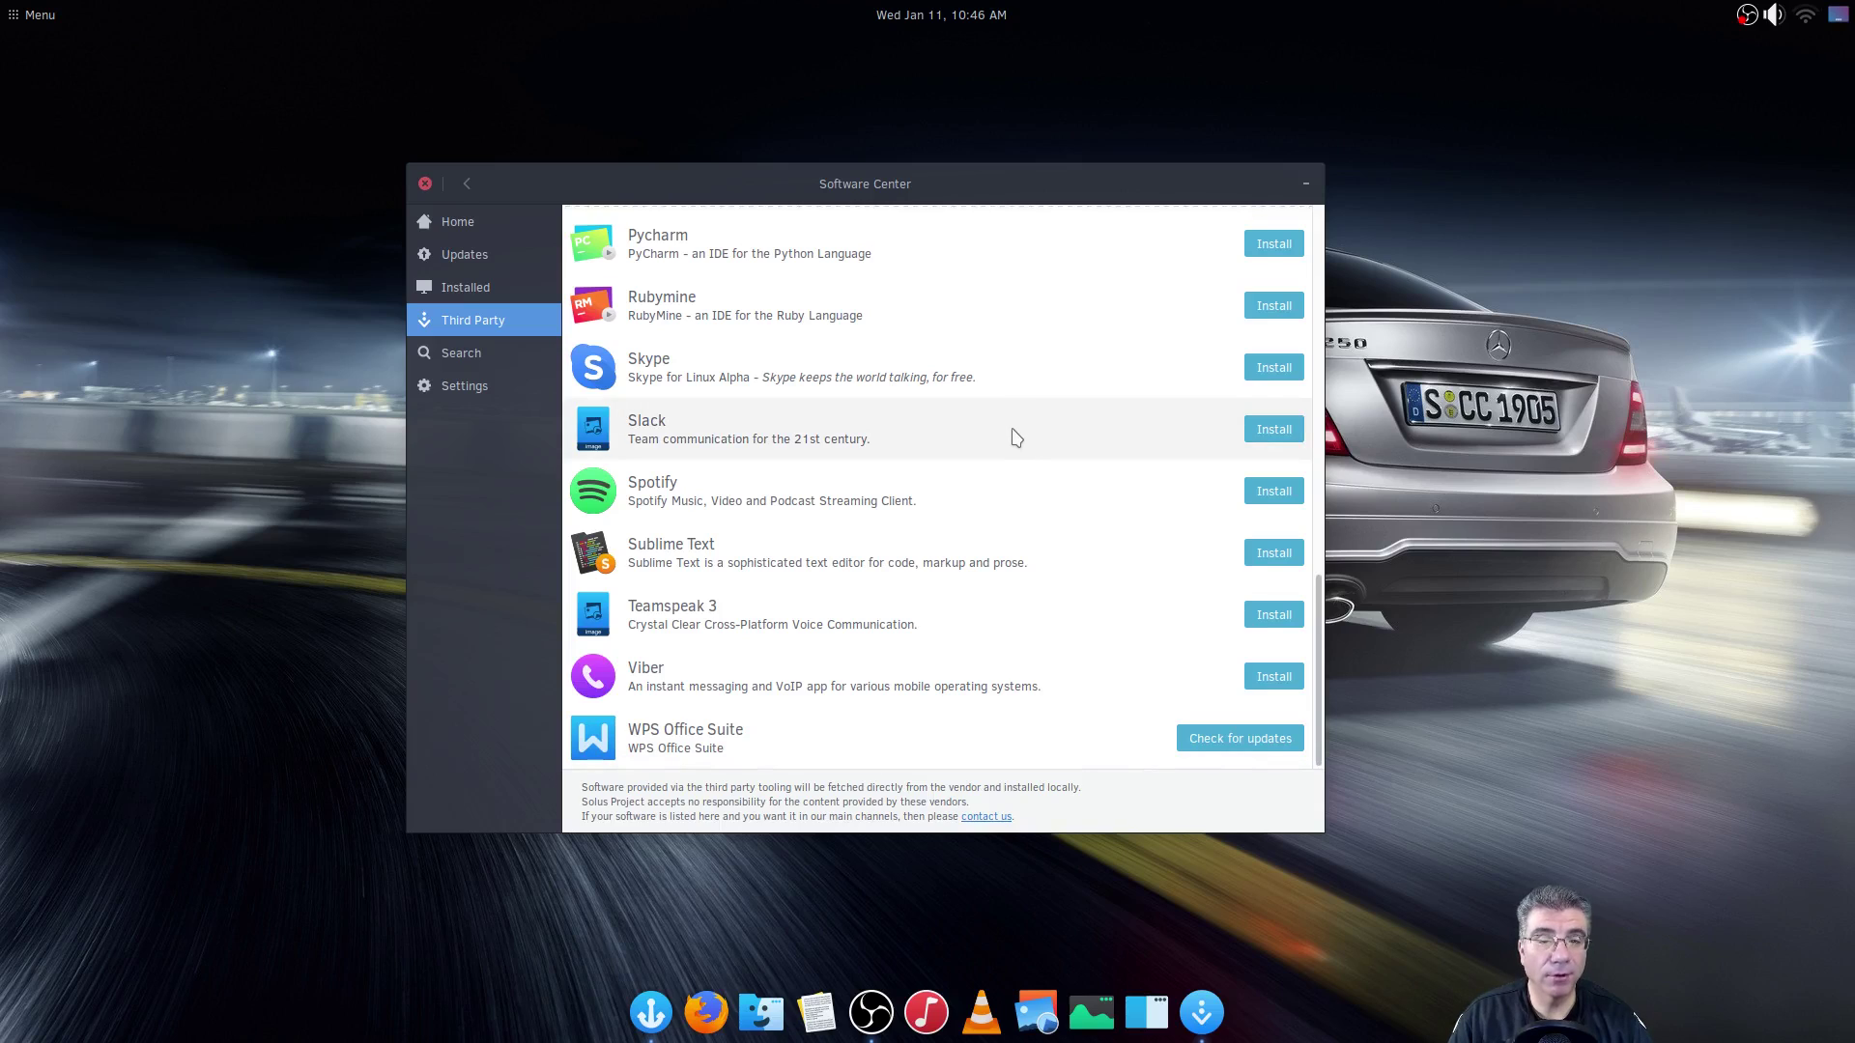
scroll(1011, 448, "up", 1)
scroll(1011, 448, "up", 5)
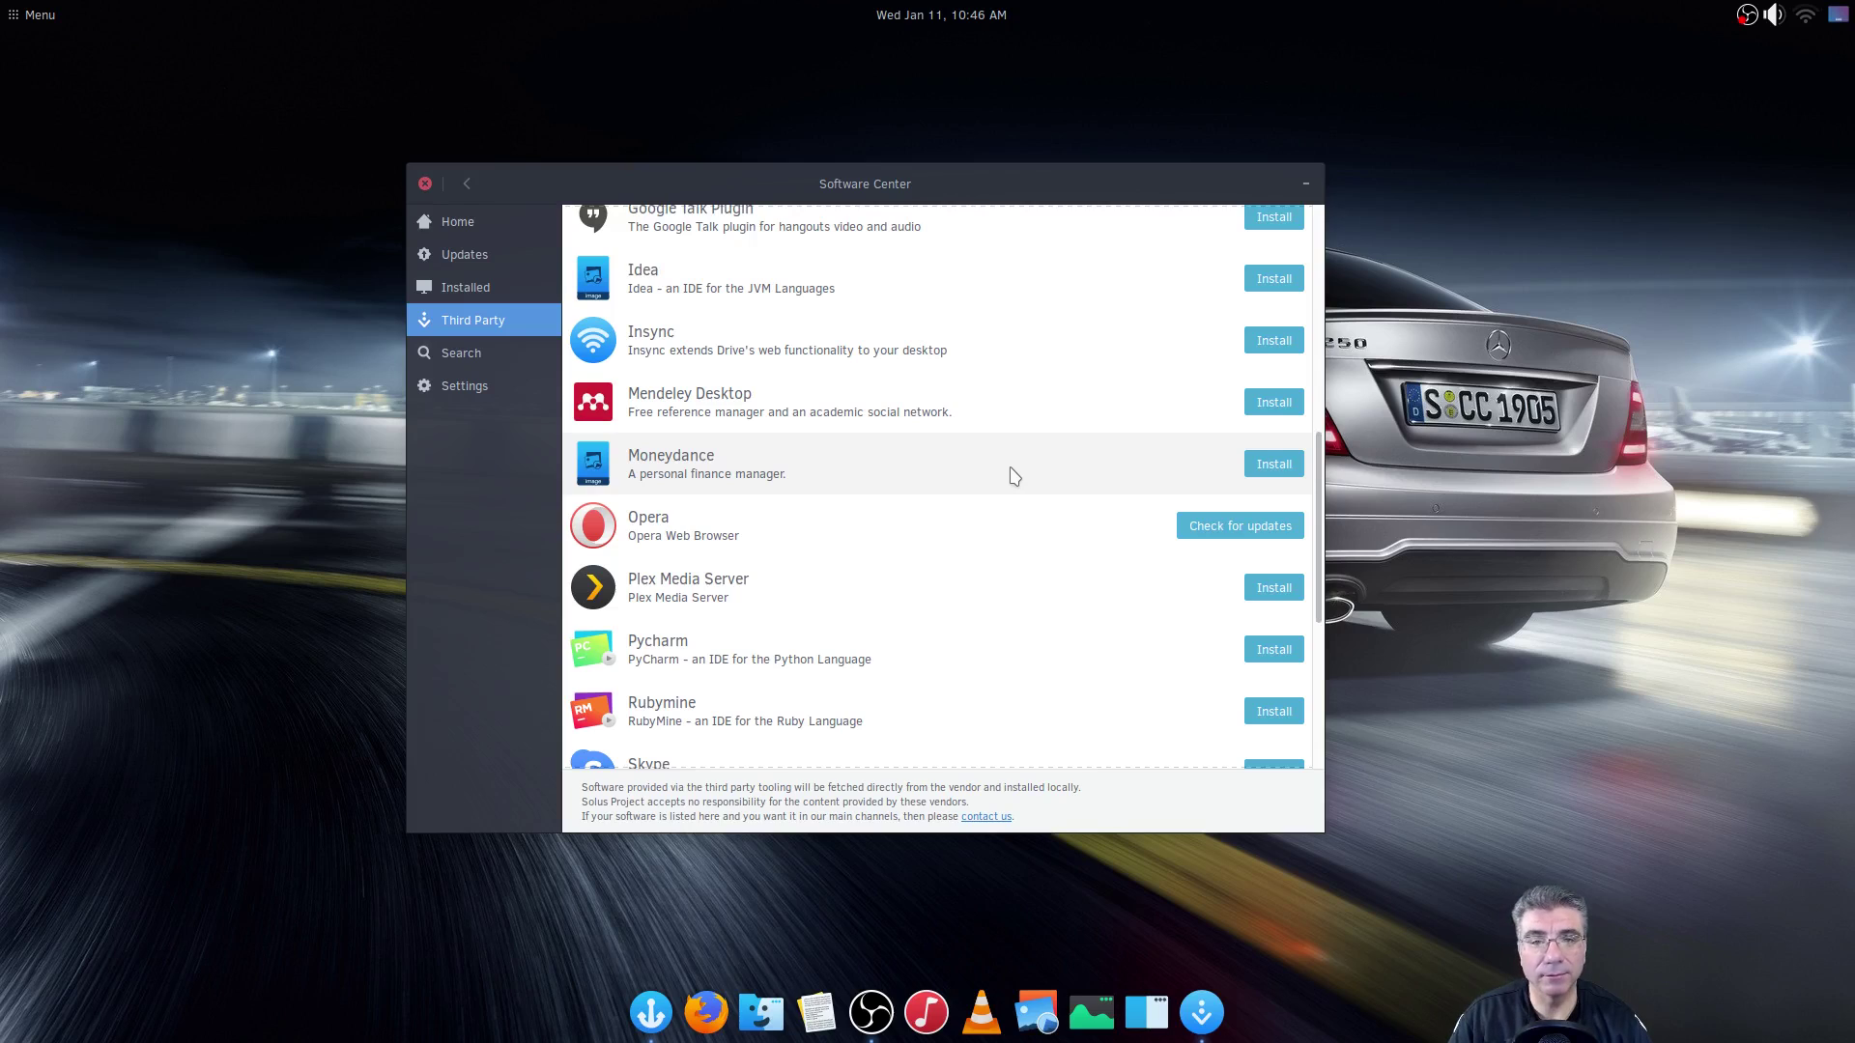
left_click(492, 354)
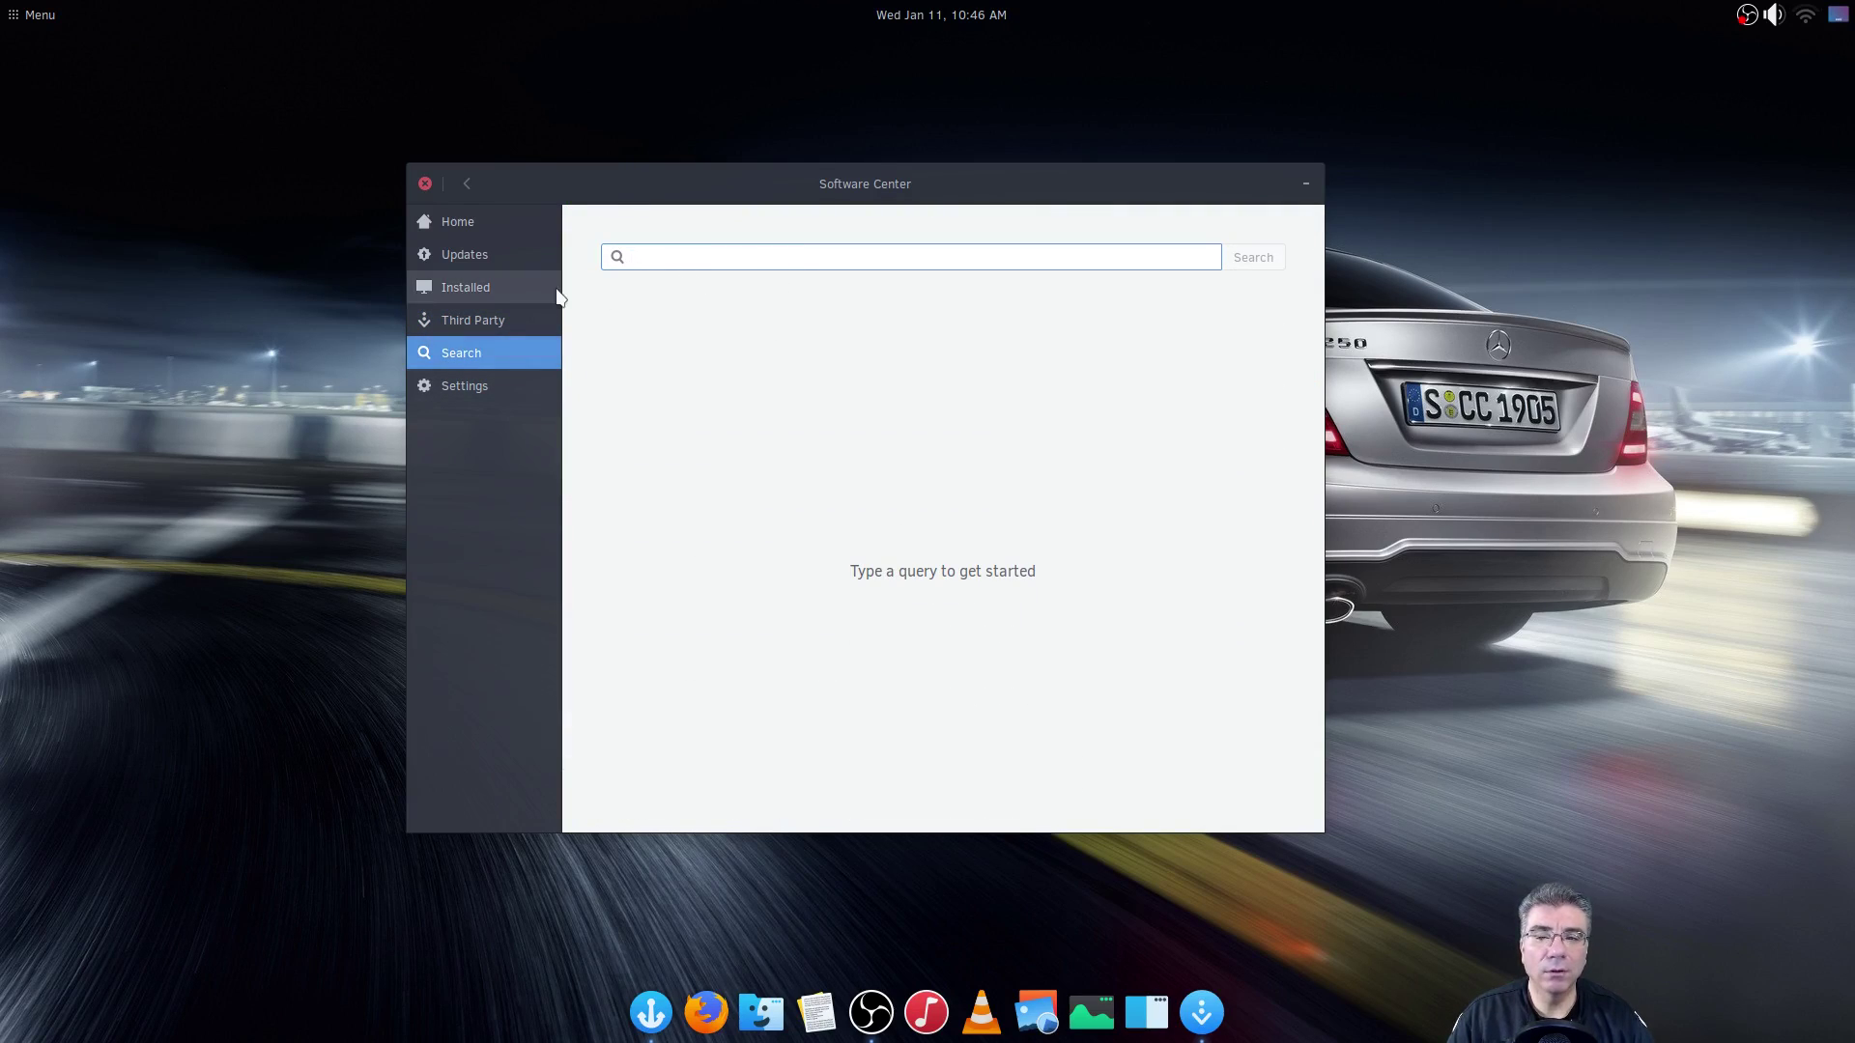
- Search the Software Center for 'goog' and scroll through the results
type("google")
key("Return")
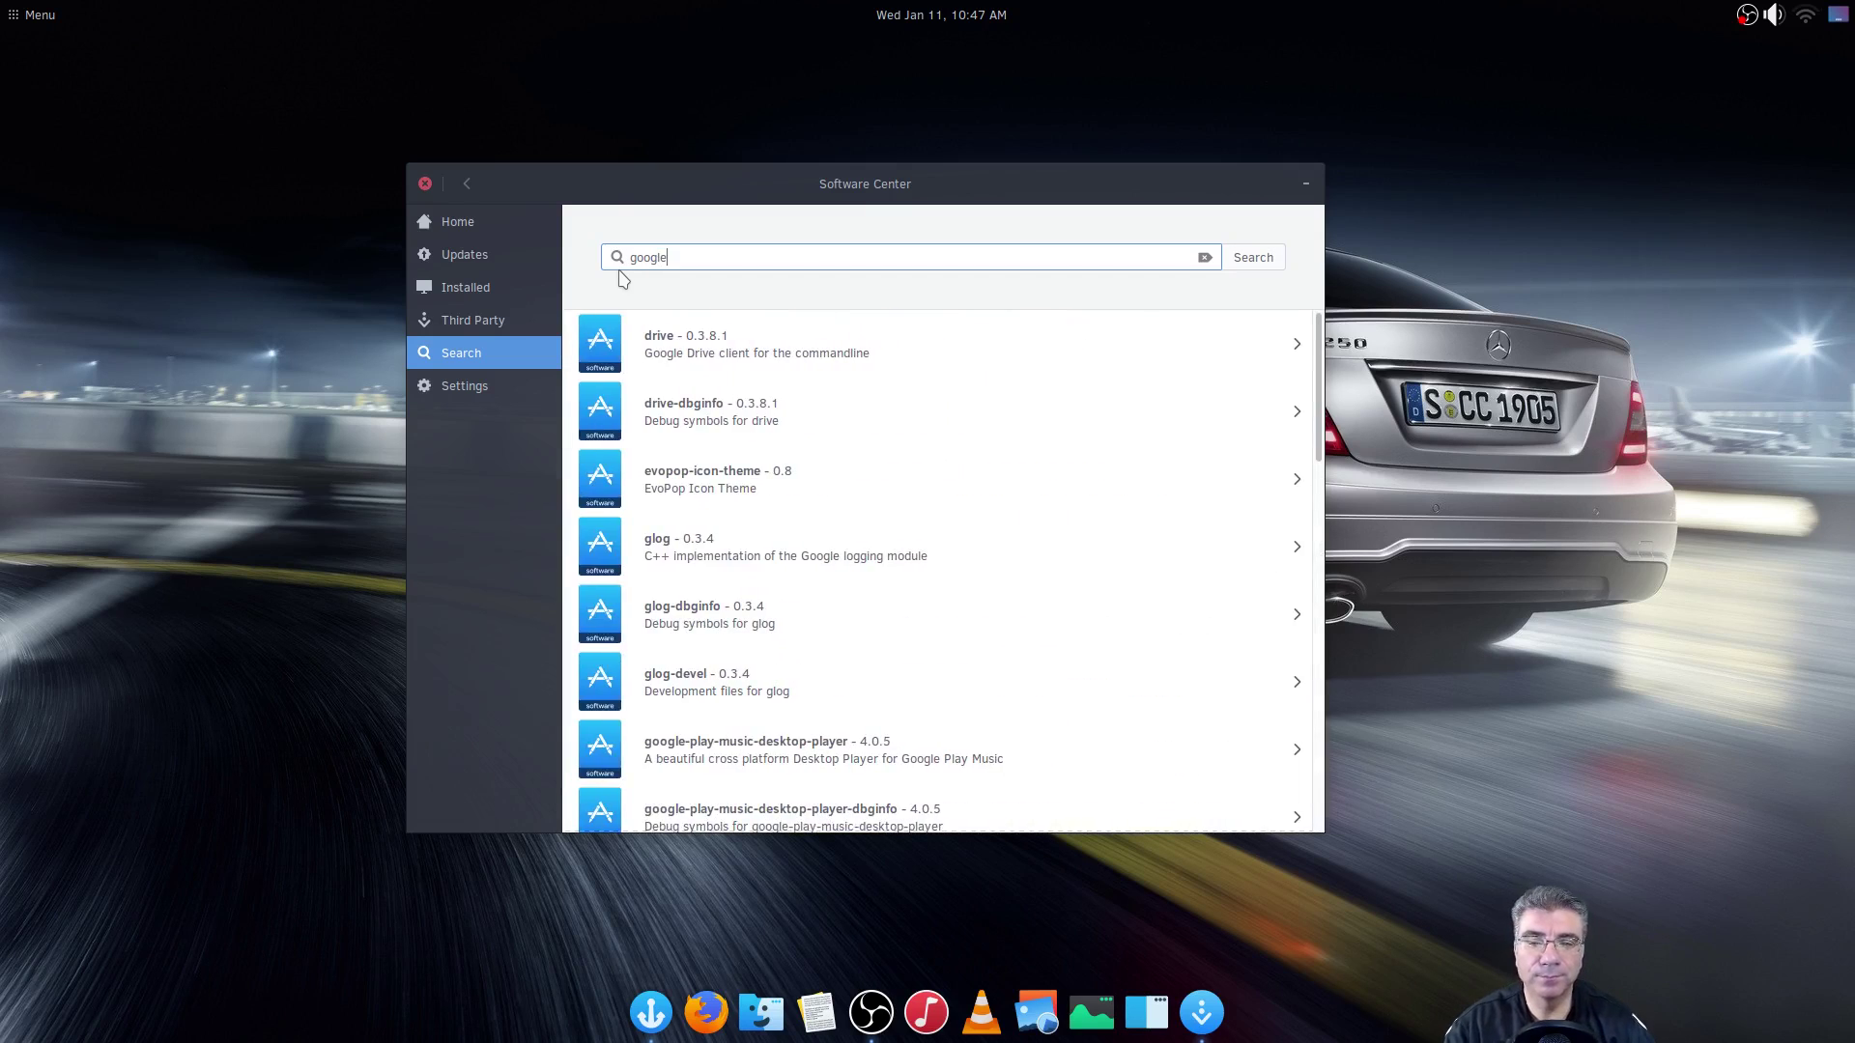
scroll(840, 538, "down", 3)
scroll(840, 538, "down", 10)
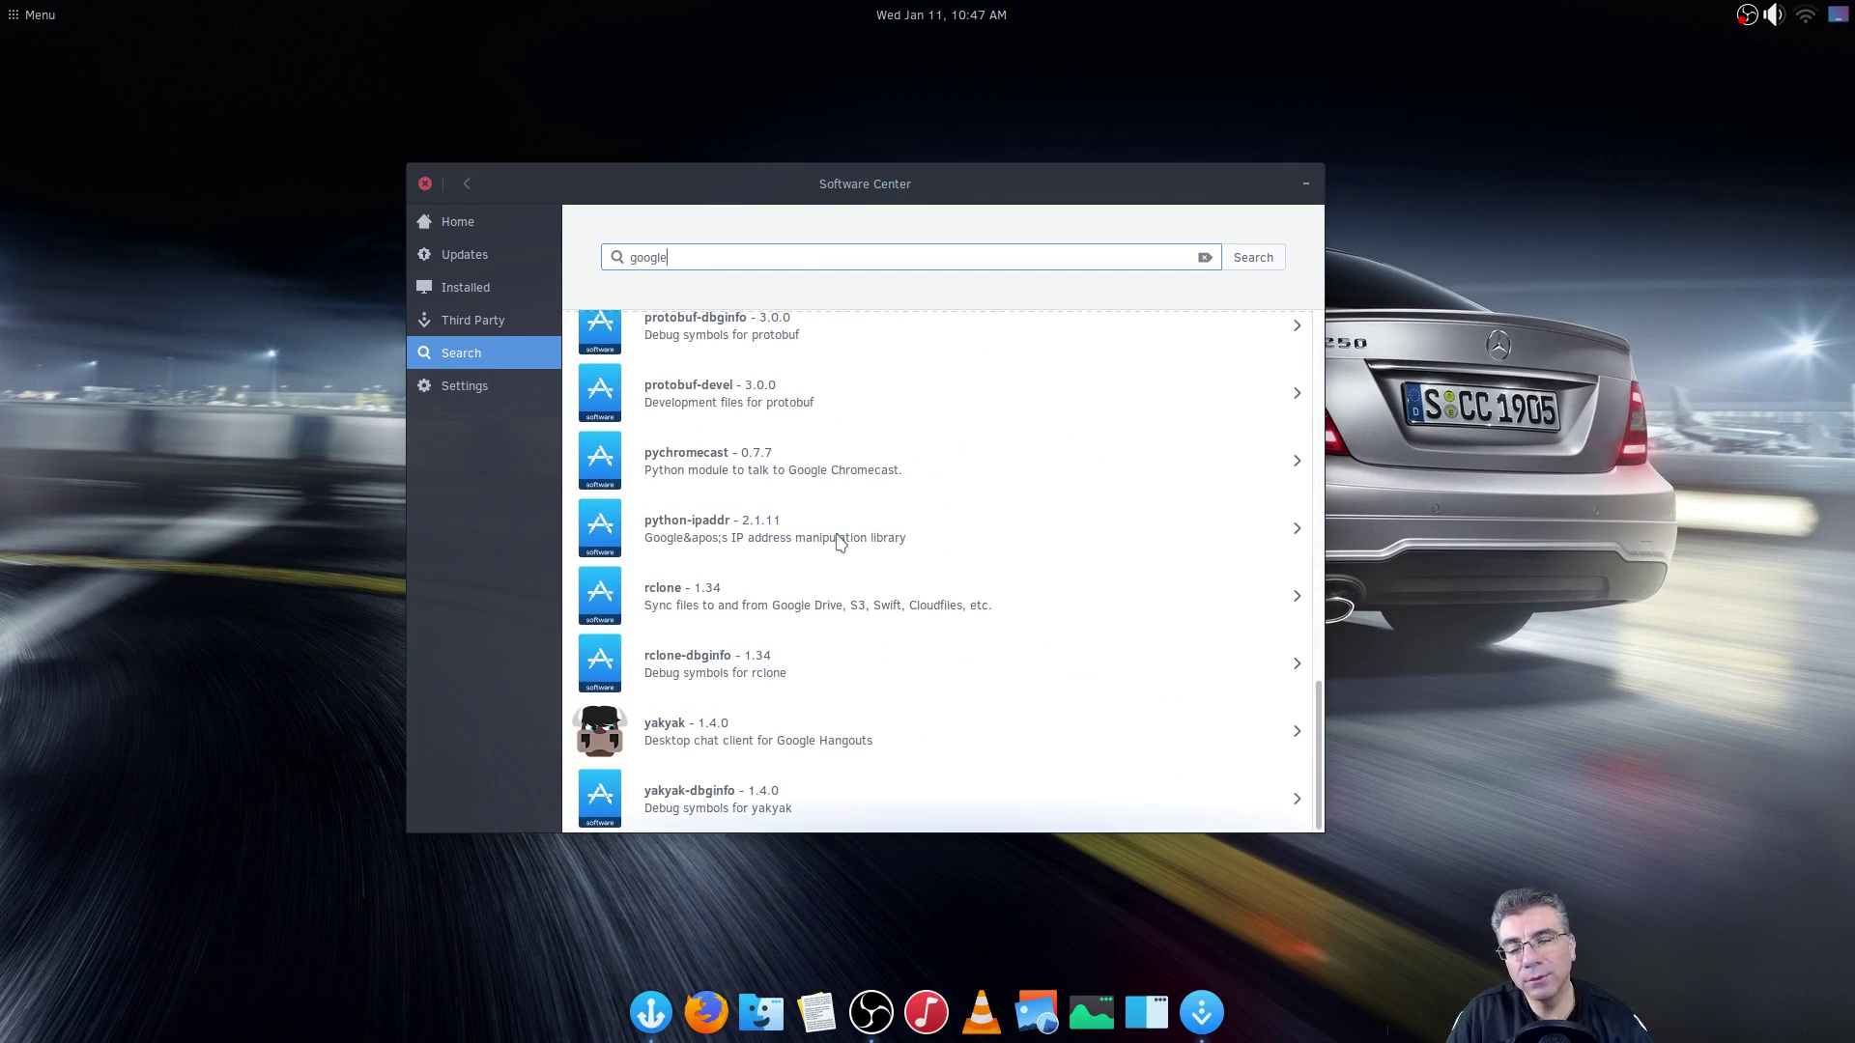
scroll(838, 542, "up", 15)
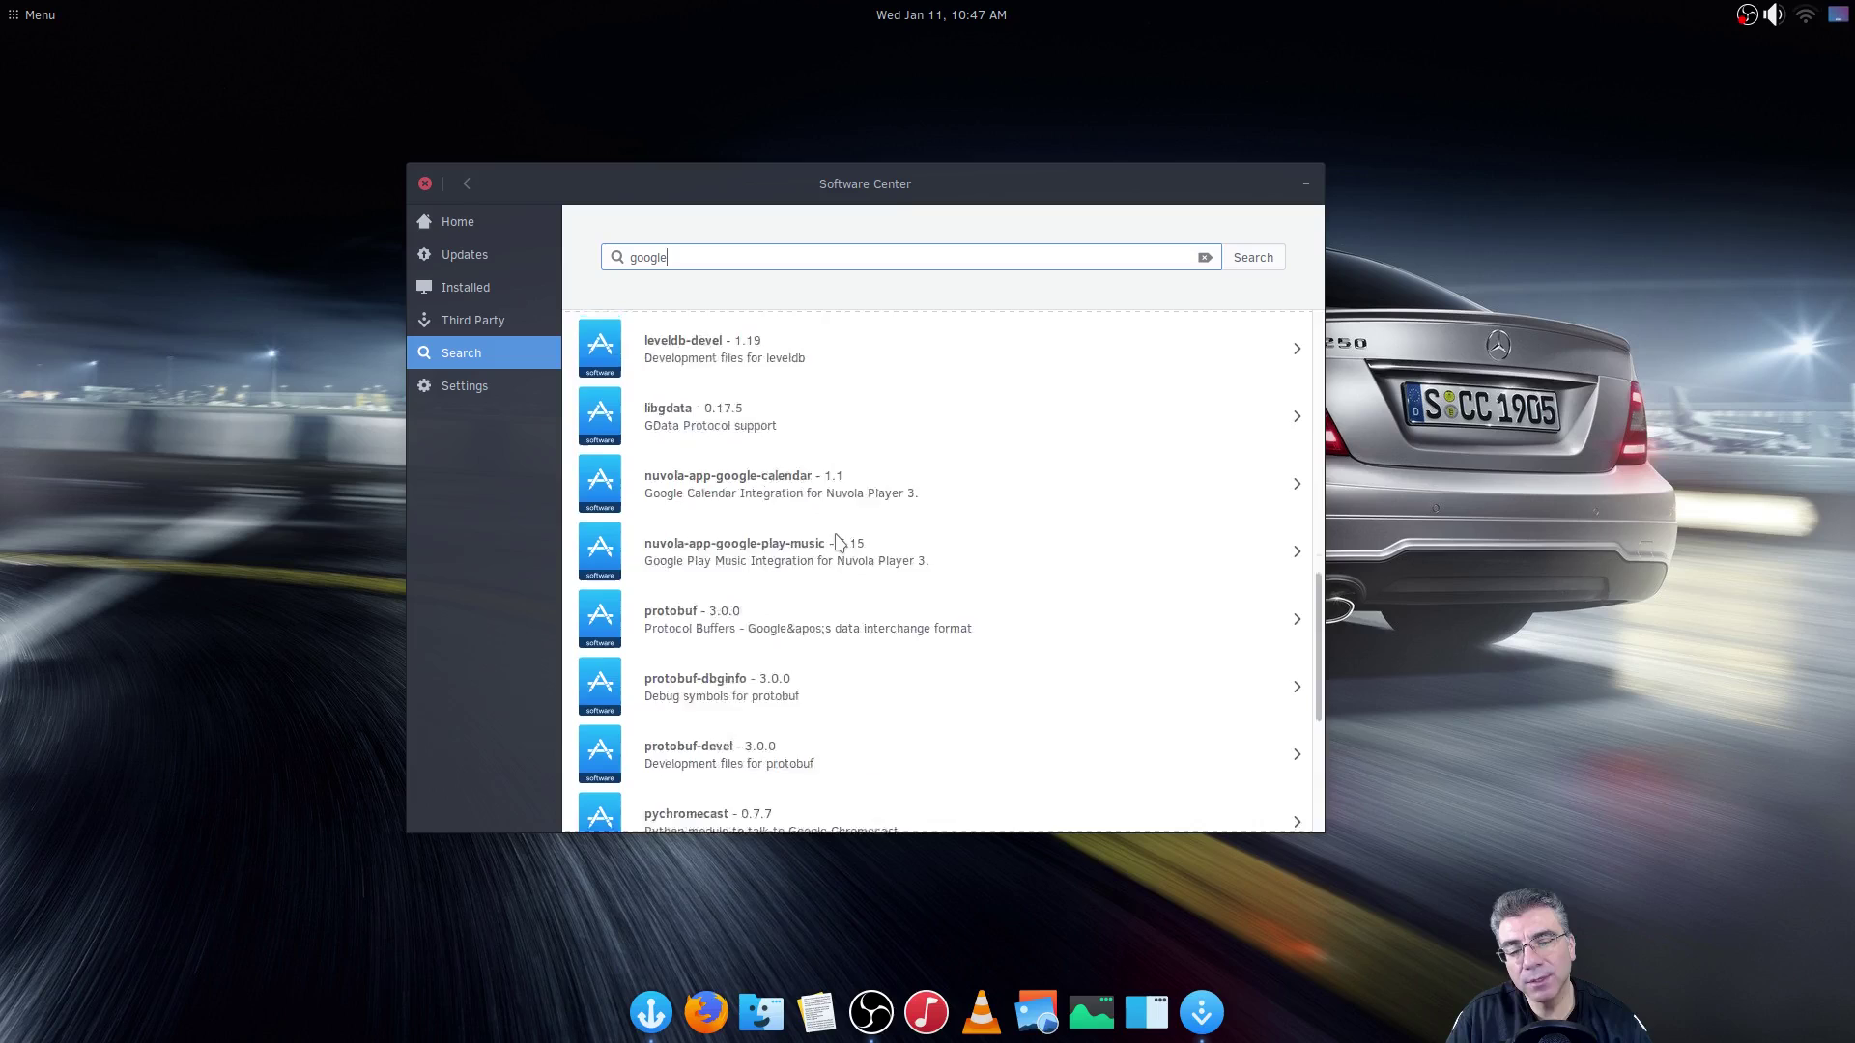
- Return home and back to the google results, then view the automatic update settings
left_click(516, 229)
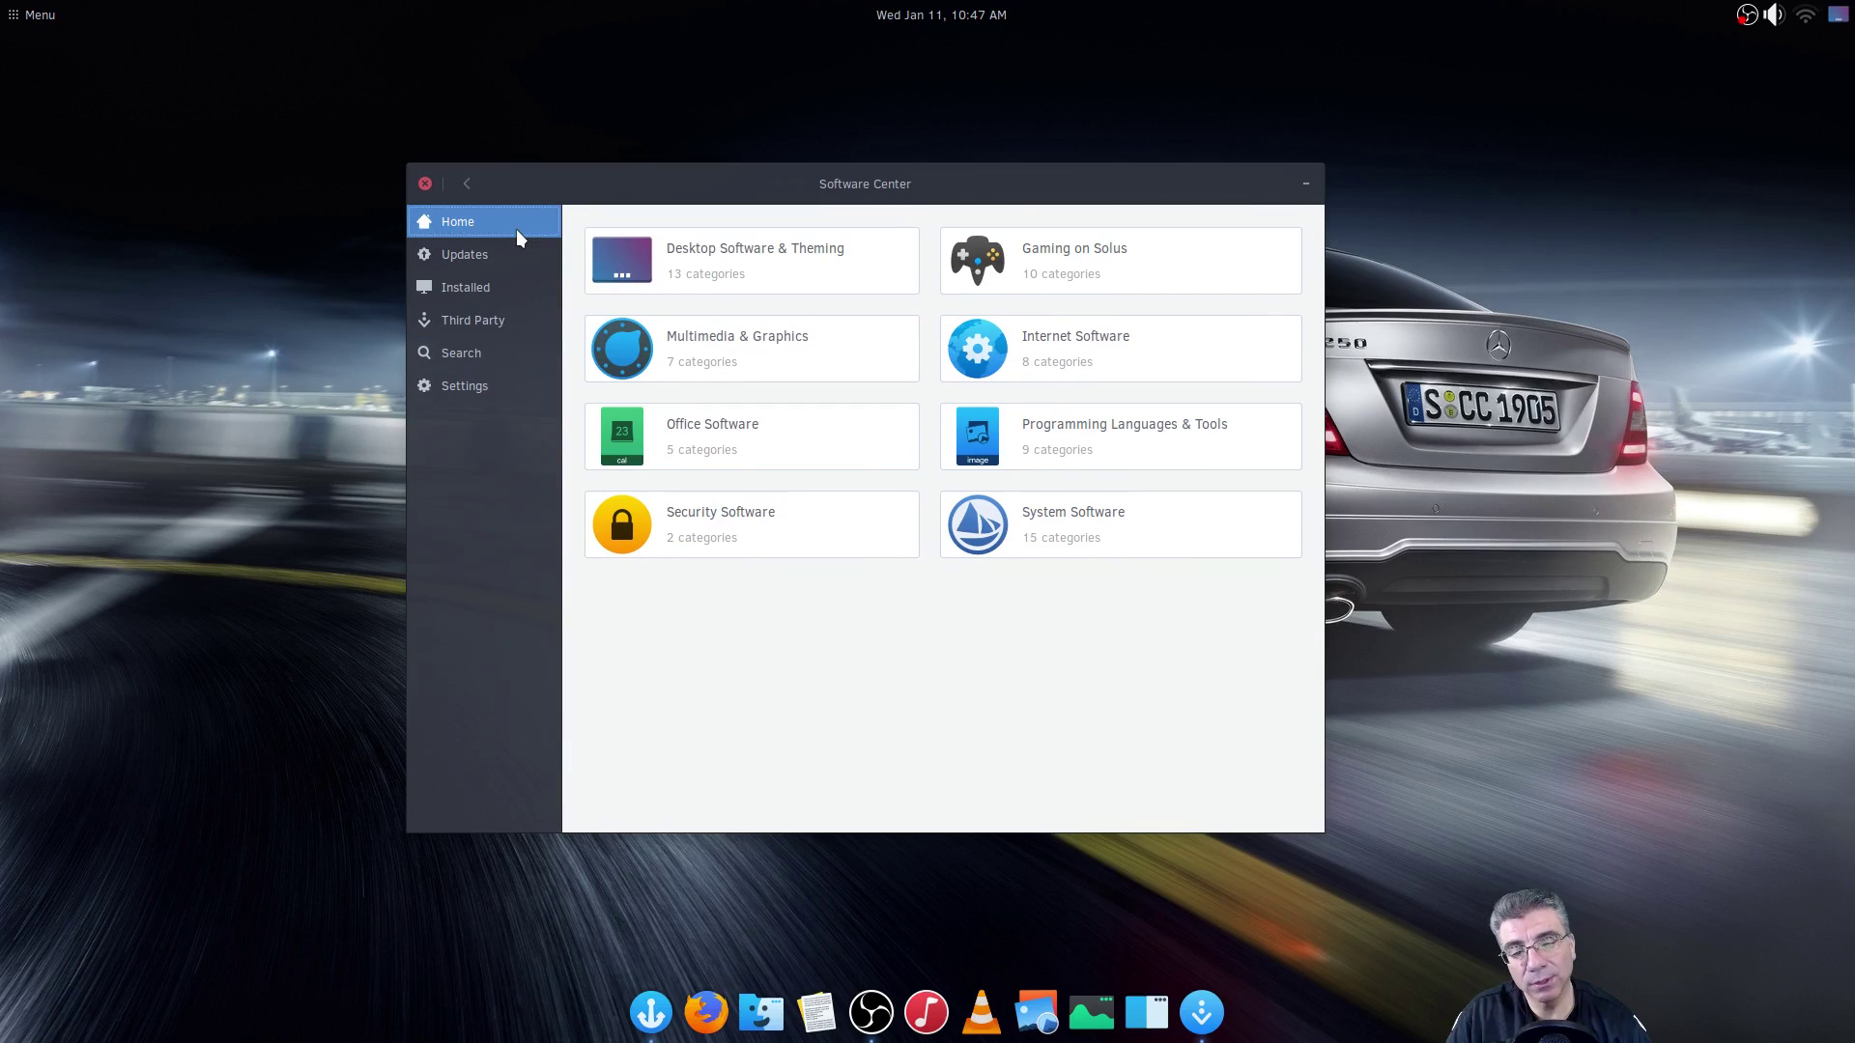
left_click(490, 350)
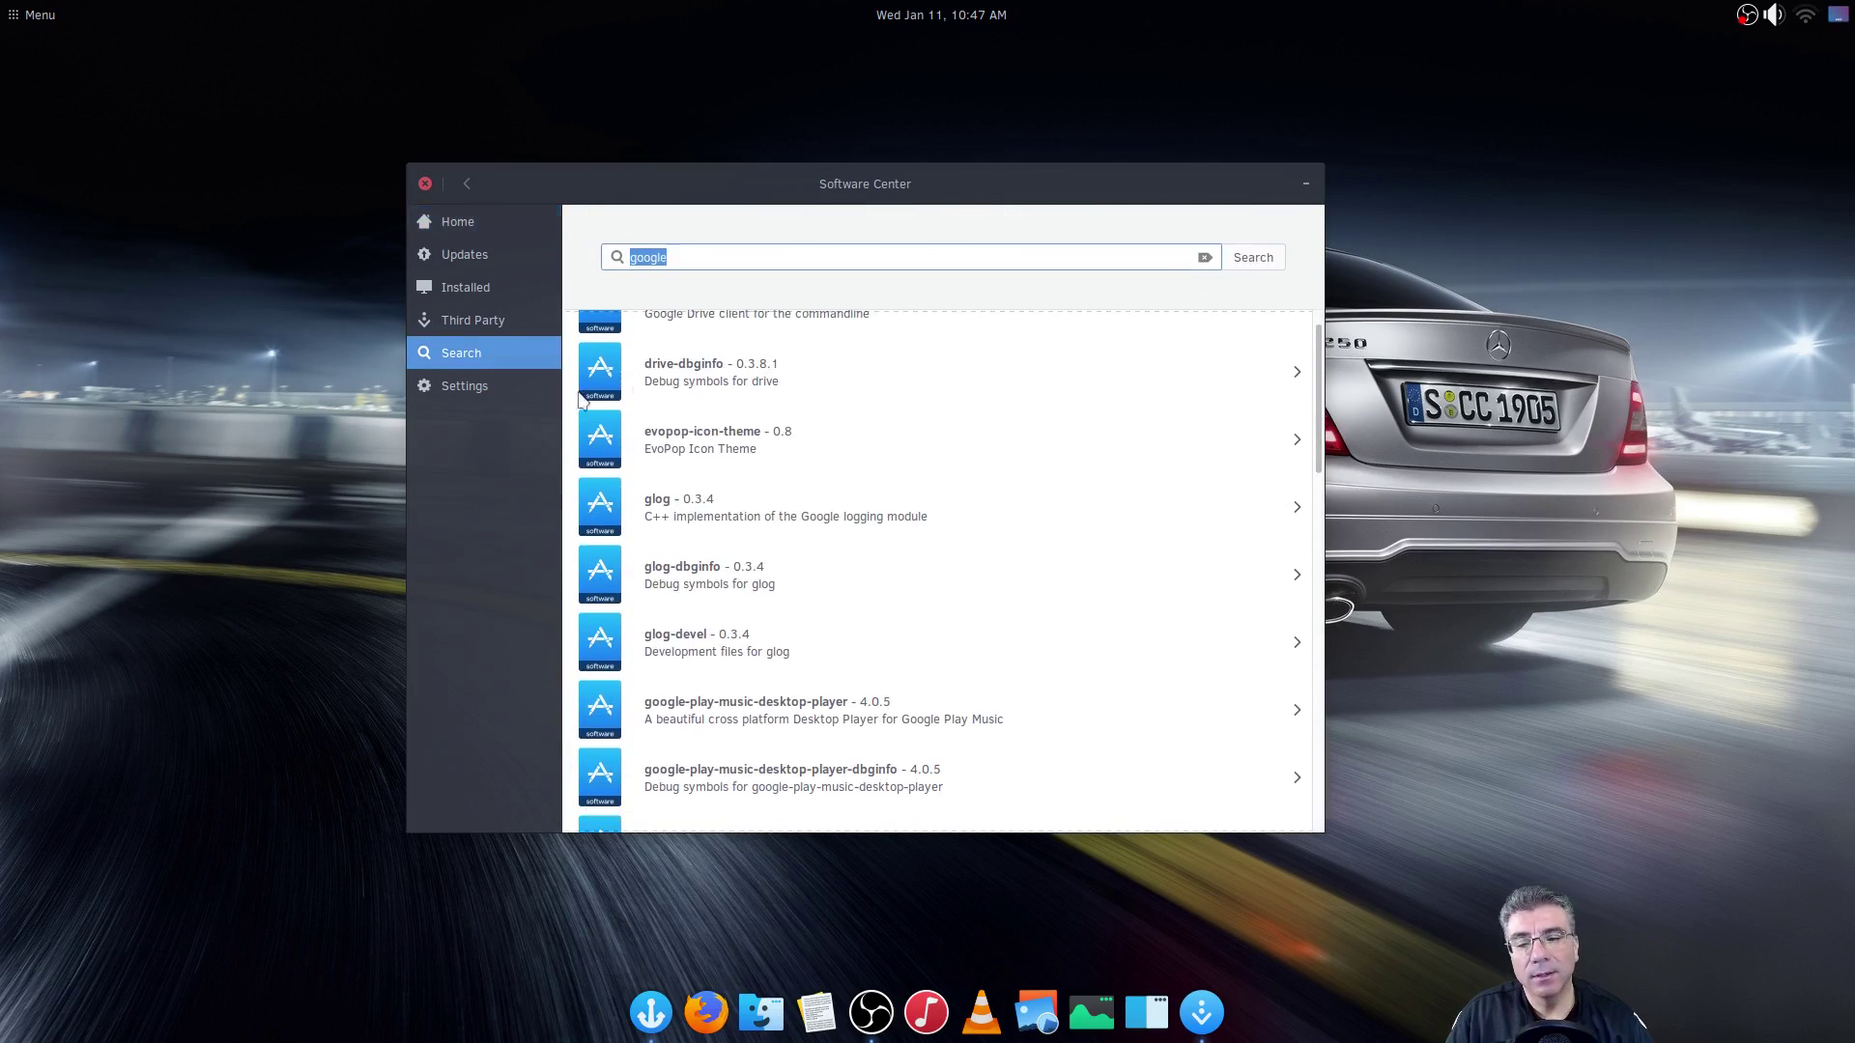
left_click(486, 391)
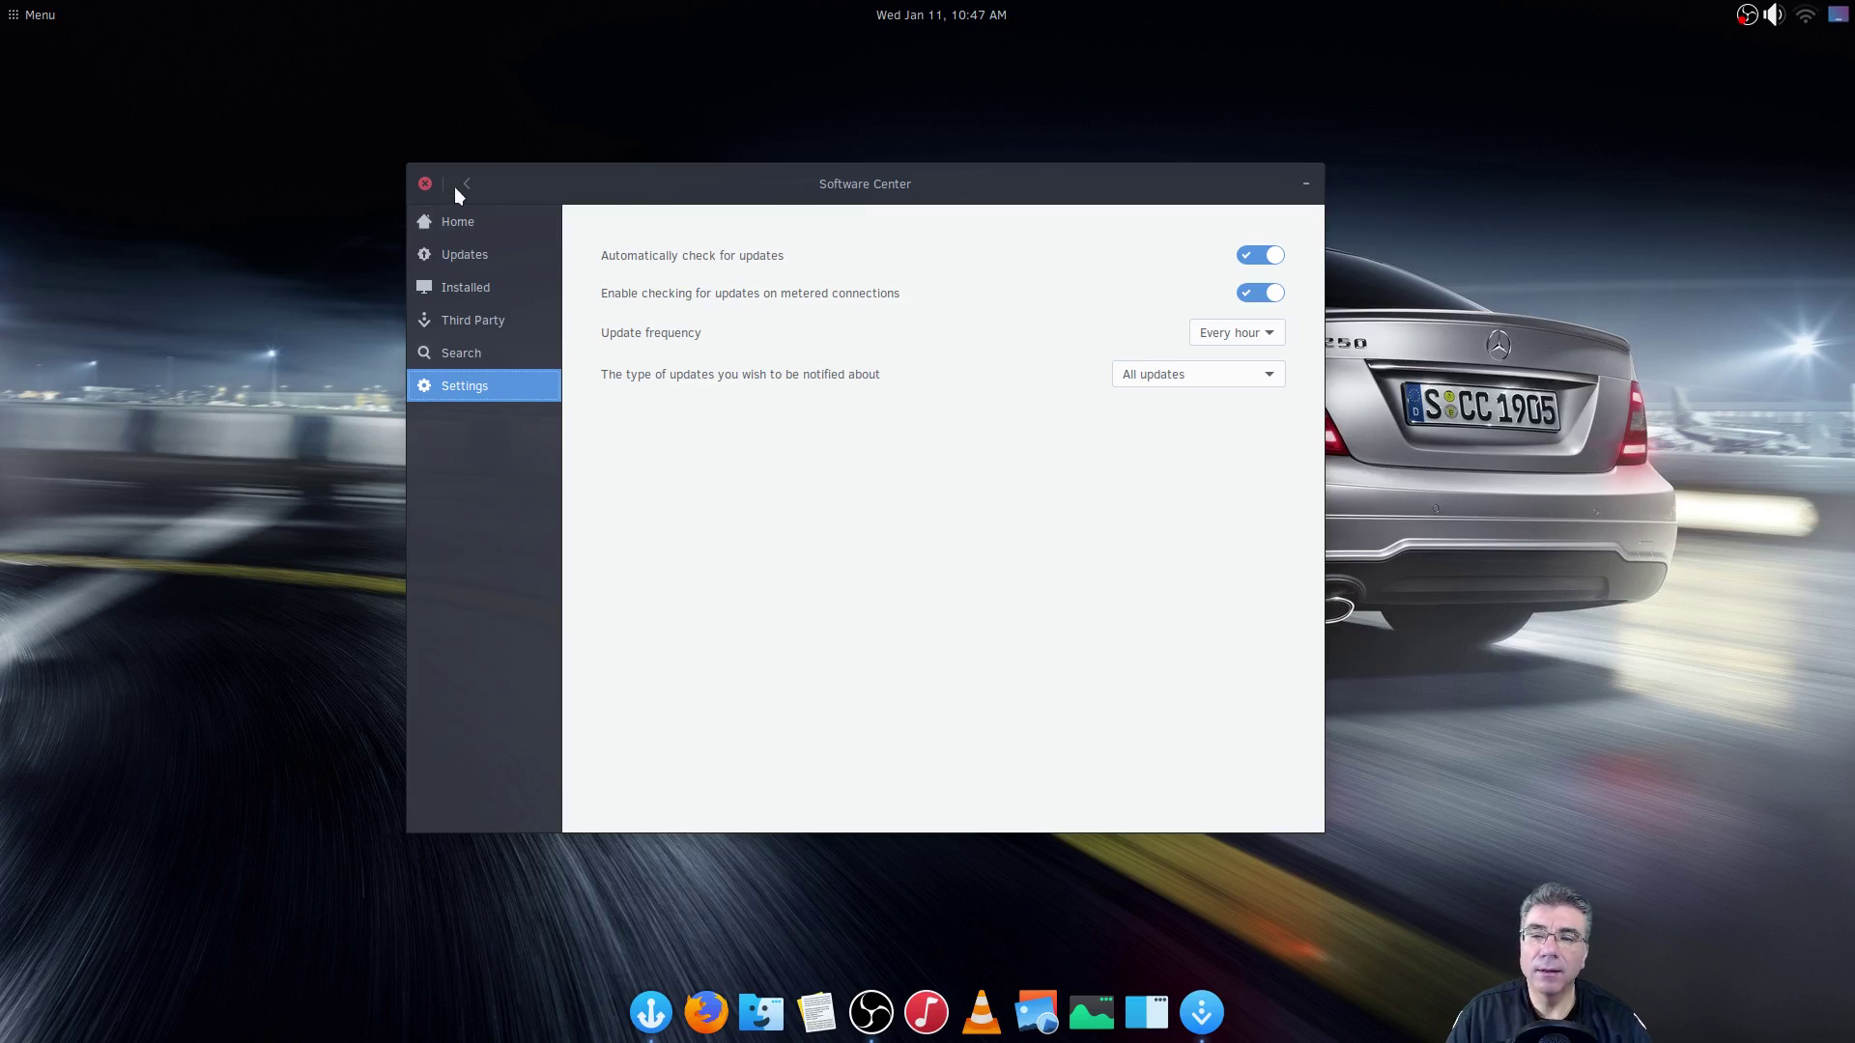
- Close Software Center and launch Control Center from the applications Menu
left_click(426, 182)
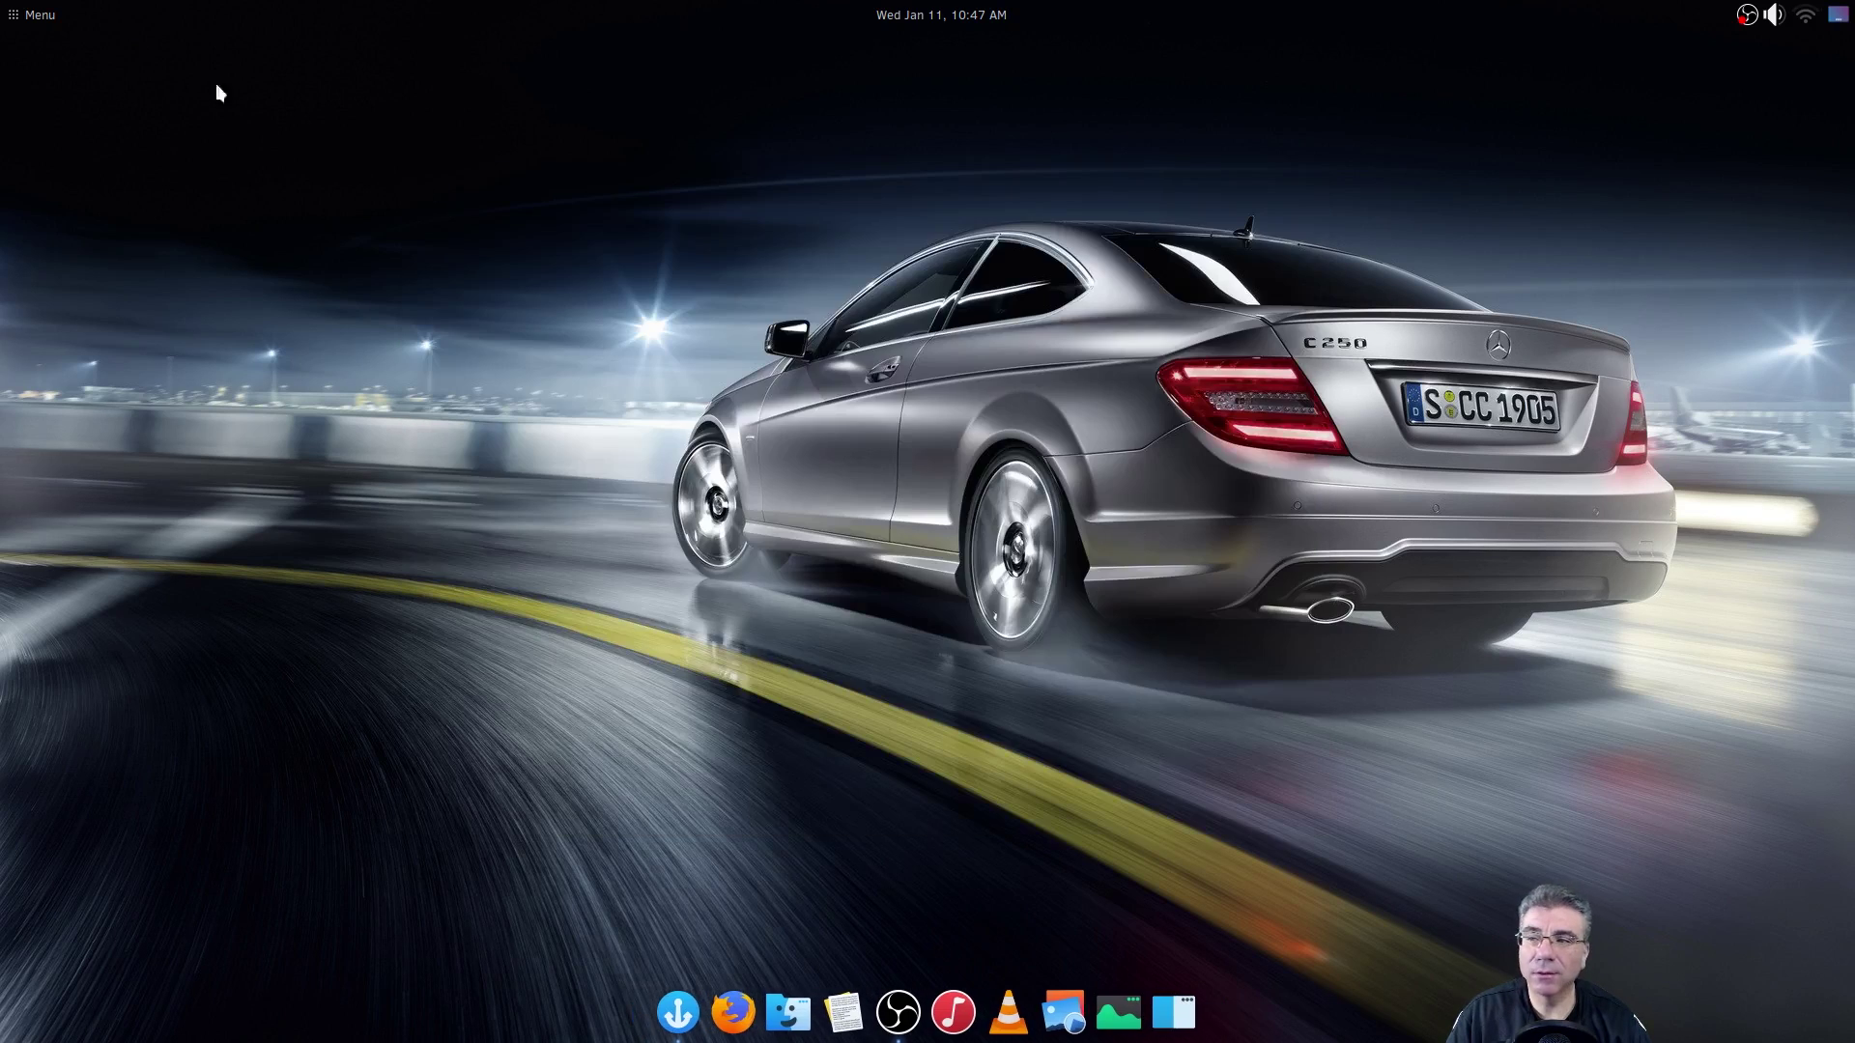
left_click(44, 17)
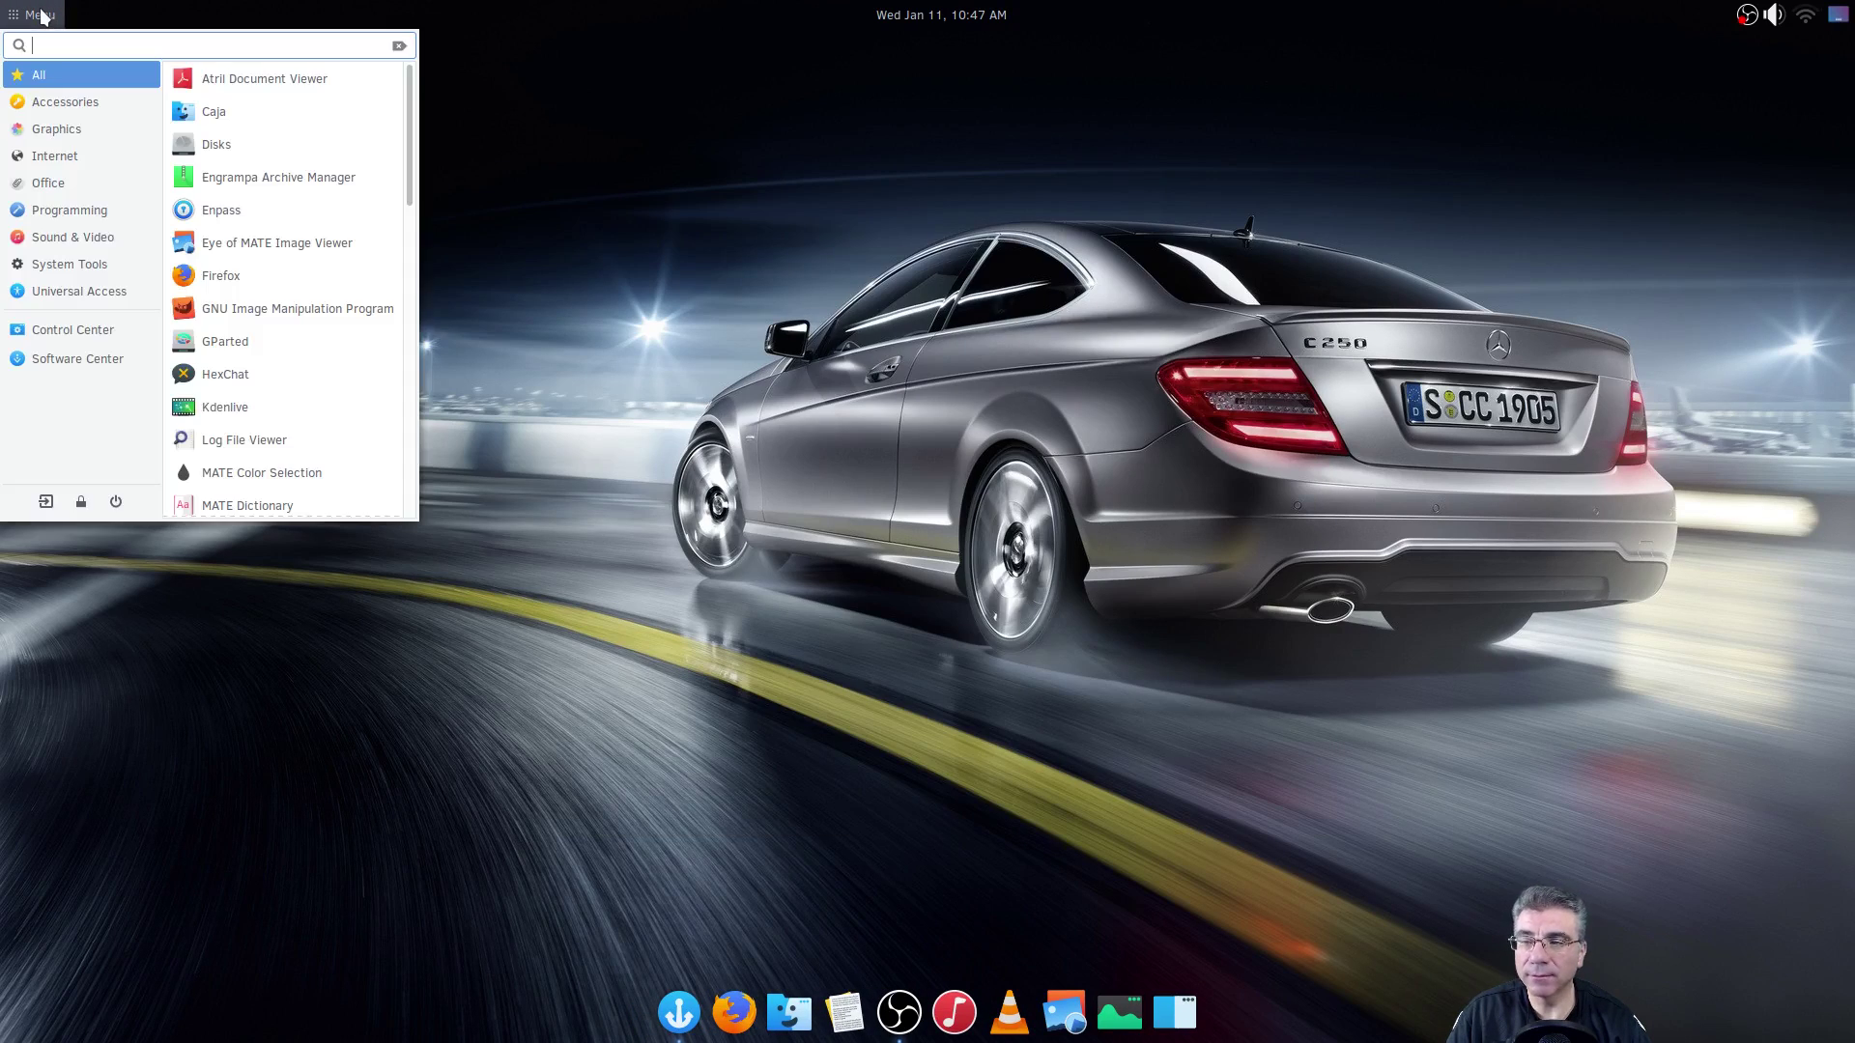
left_click(64, 332)
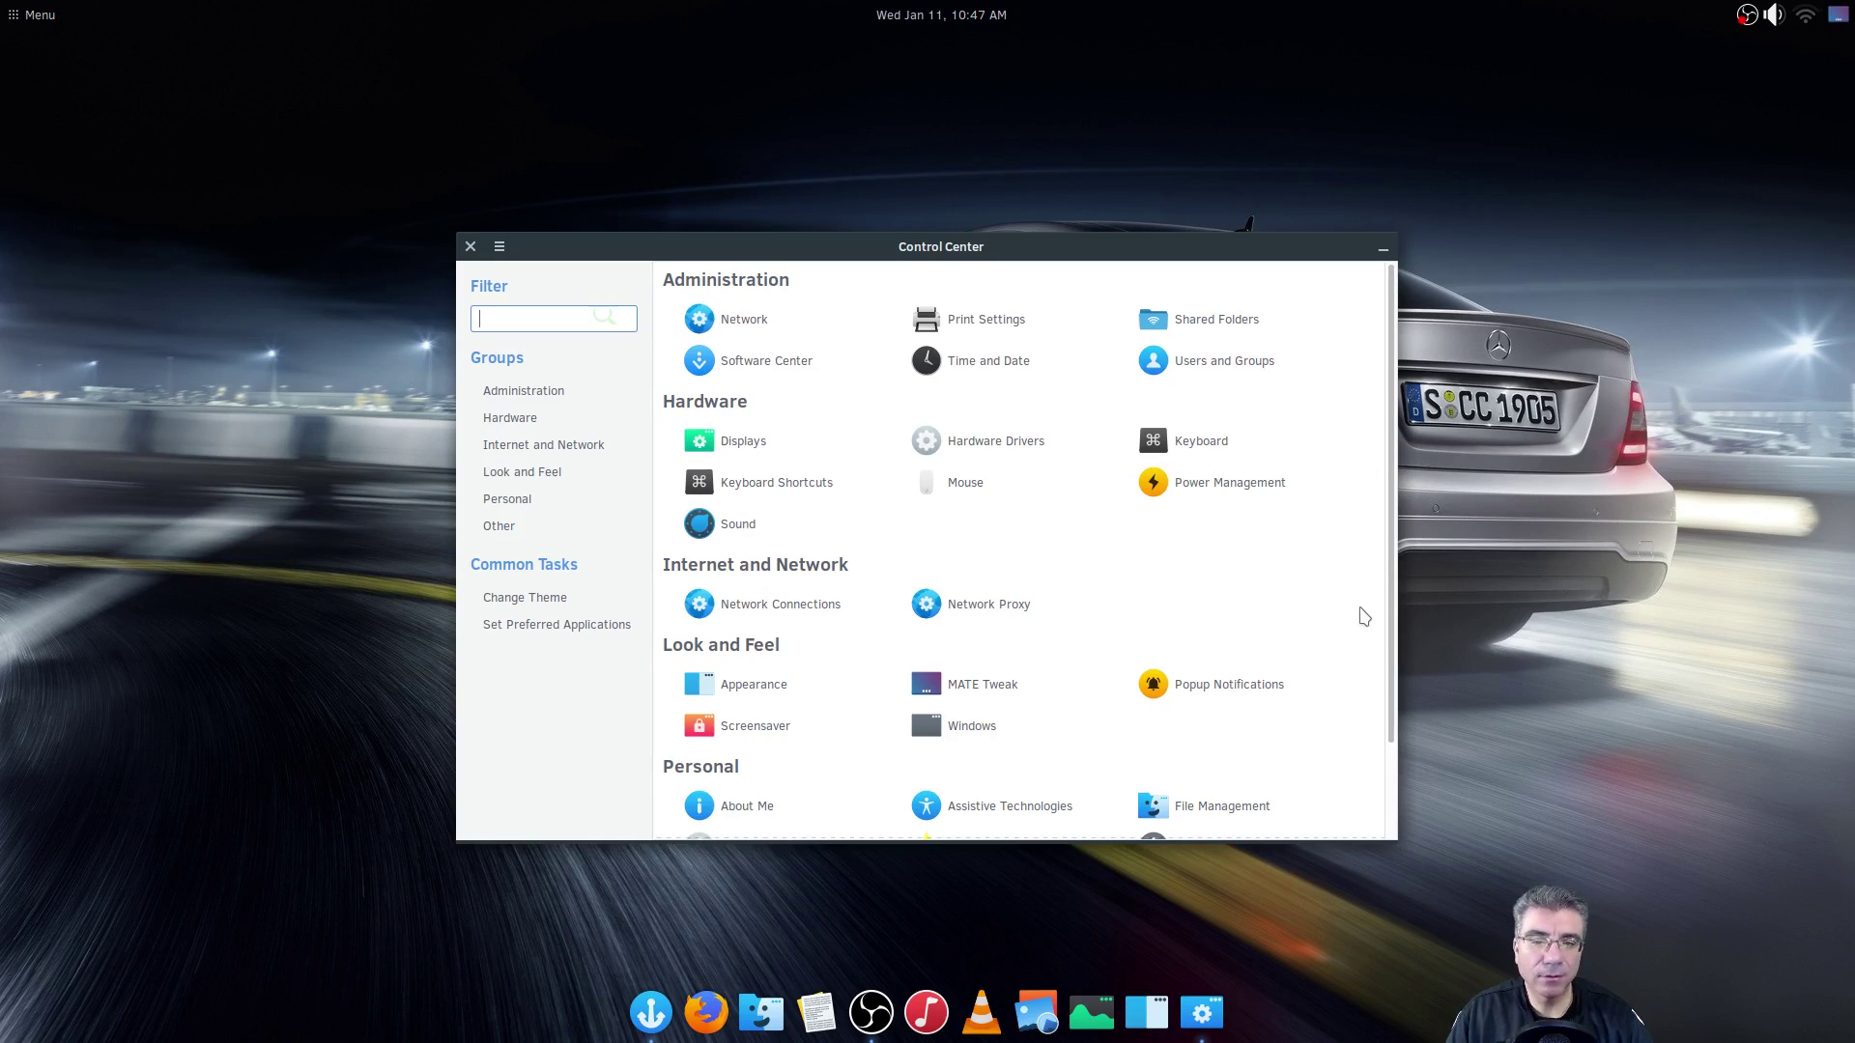
- Scroll through the Control Center categories and launch MATE Tweak under Look and Feel
scroll(1363, 617, "down", 2)
scroll(1363, 616, "up", 2)
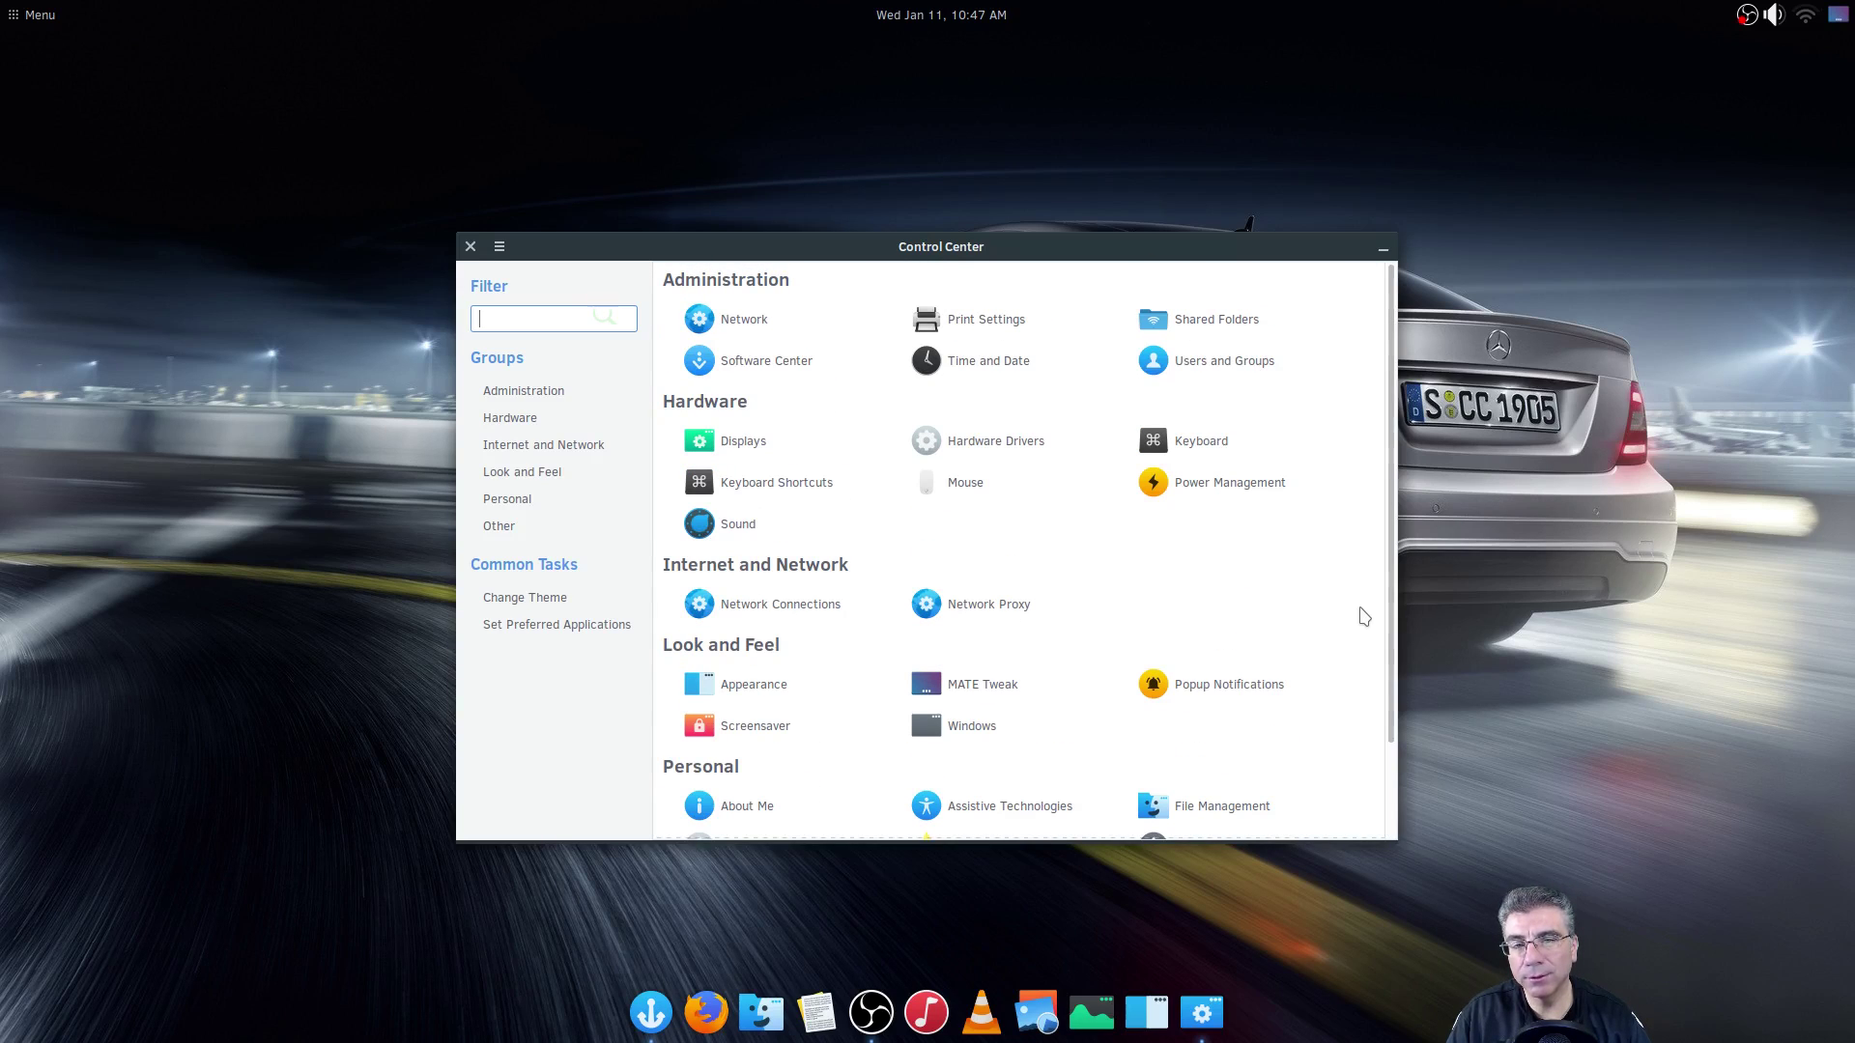
scroll(1363, 617, "down", 1)
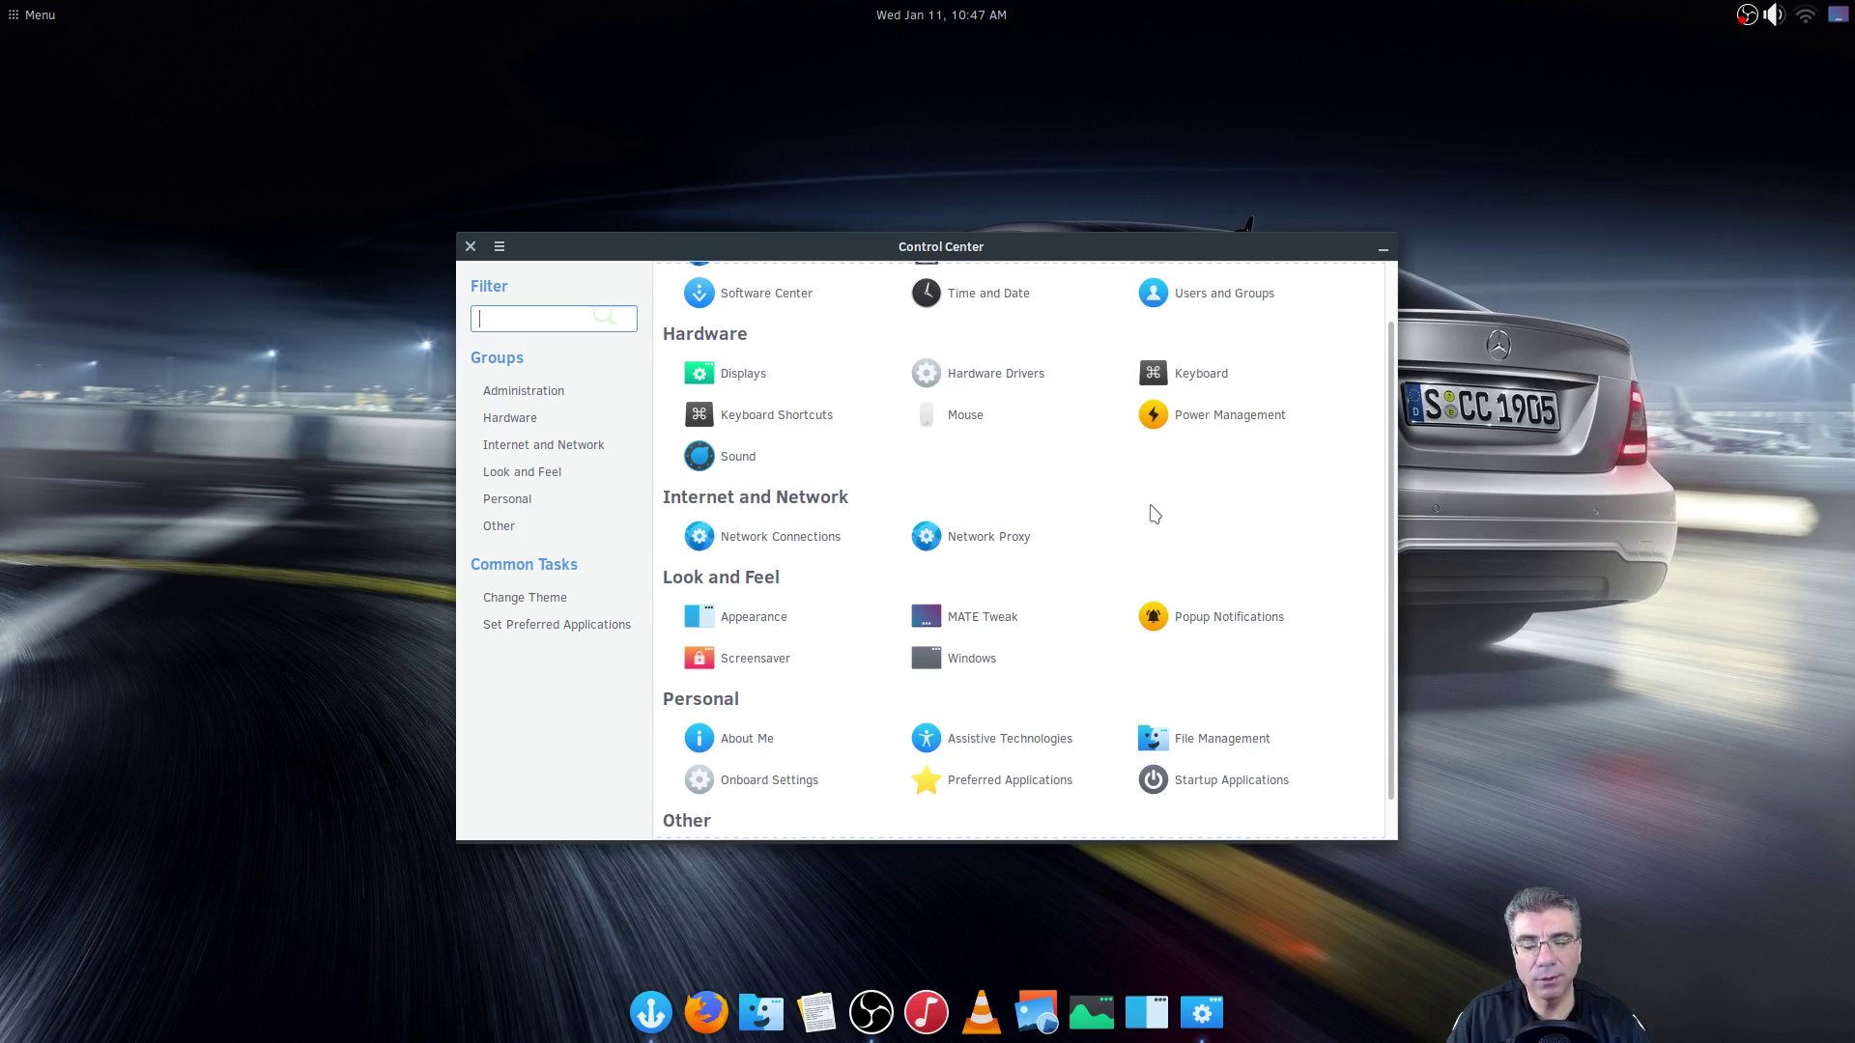
left_click(928, 616)
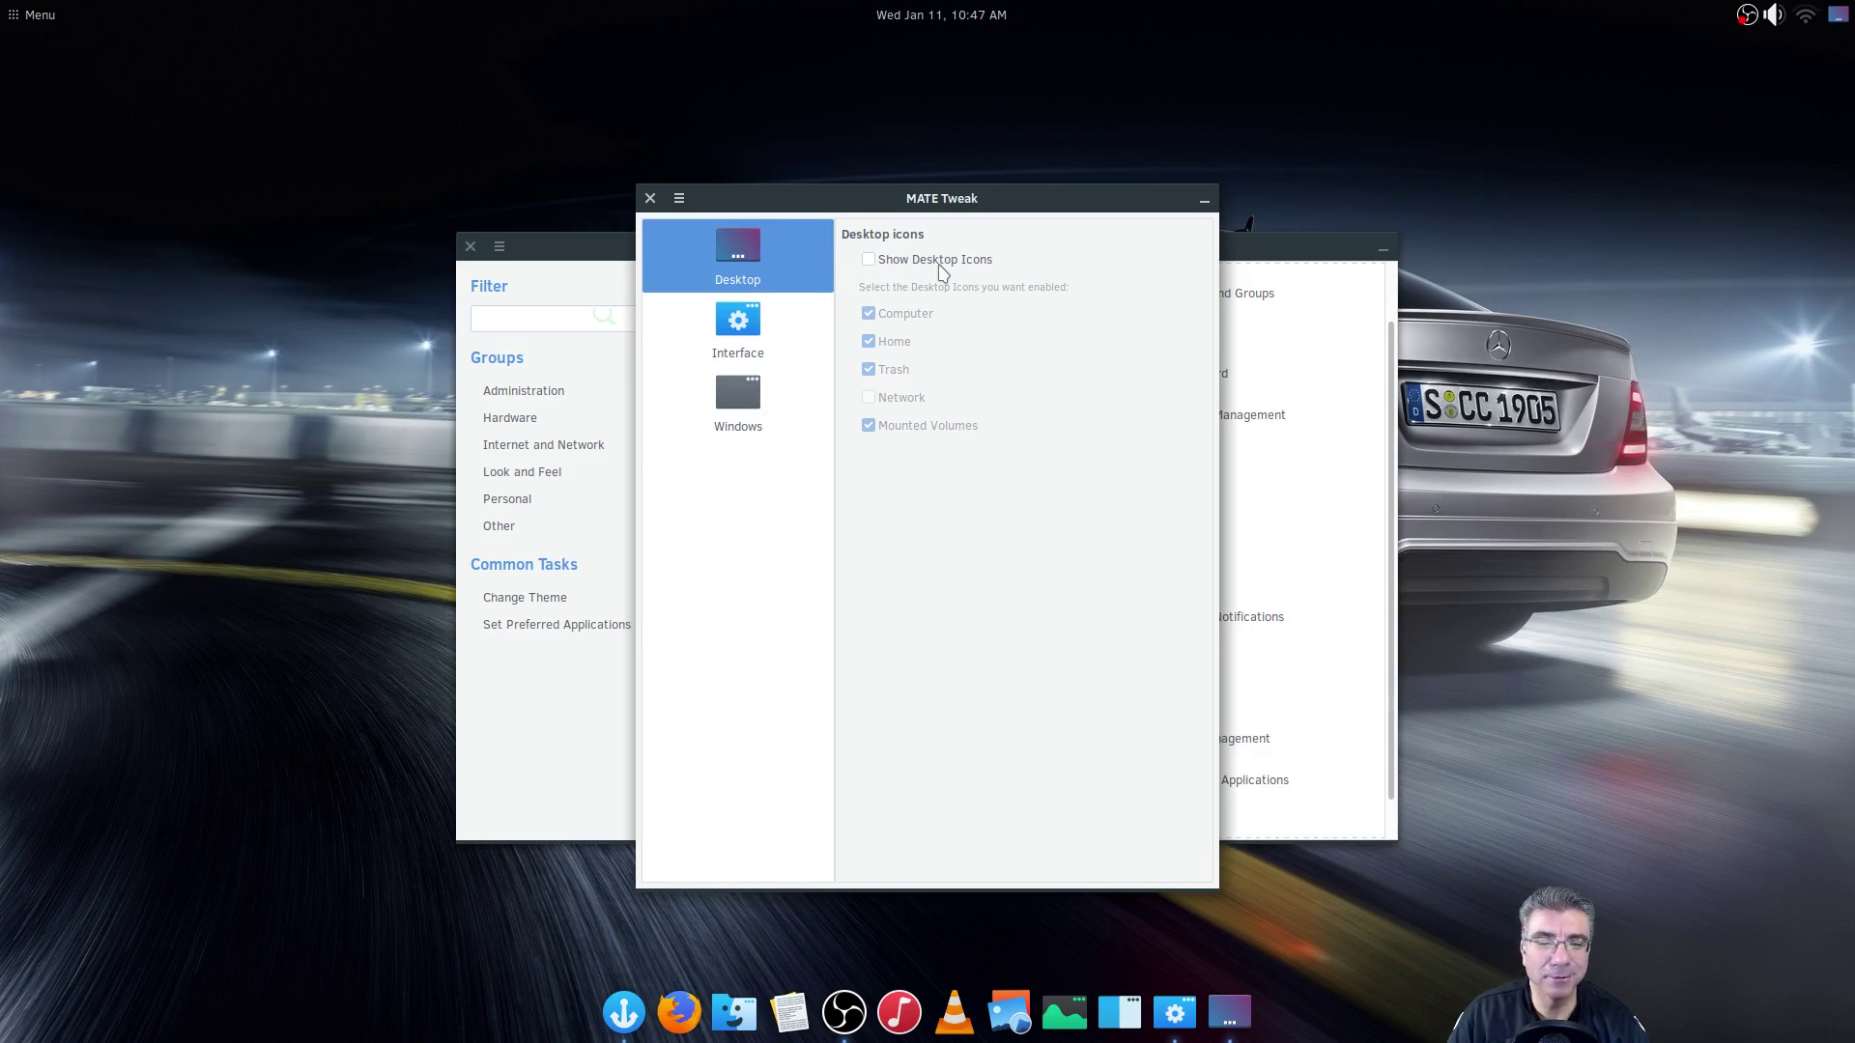
- View the Interface page and check the panel layout list without changing it
left_click(740, 331)
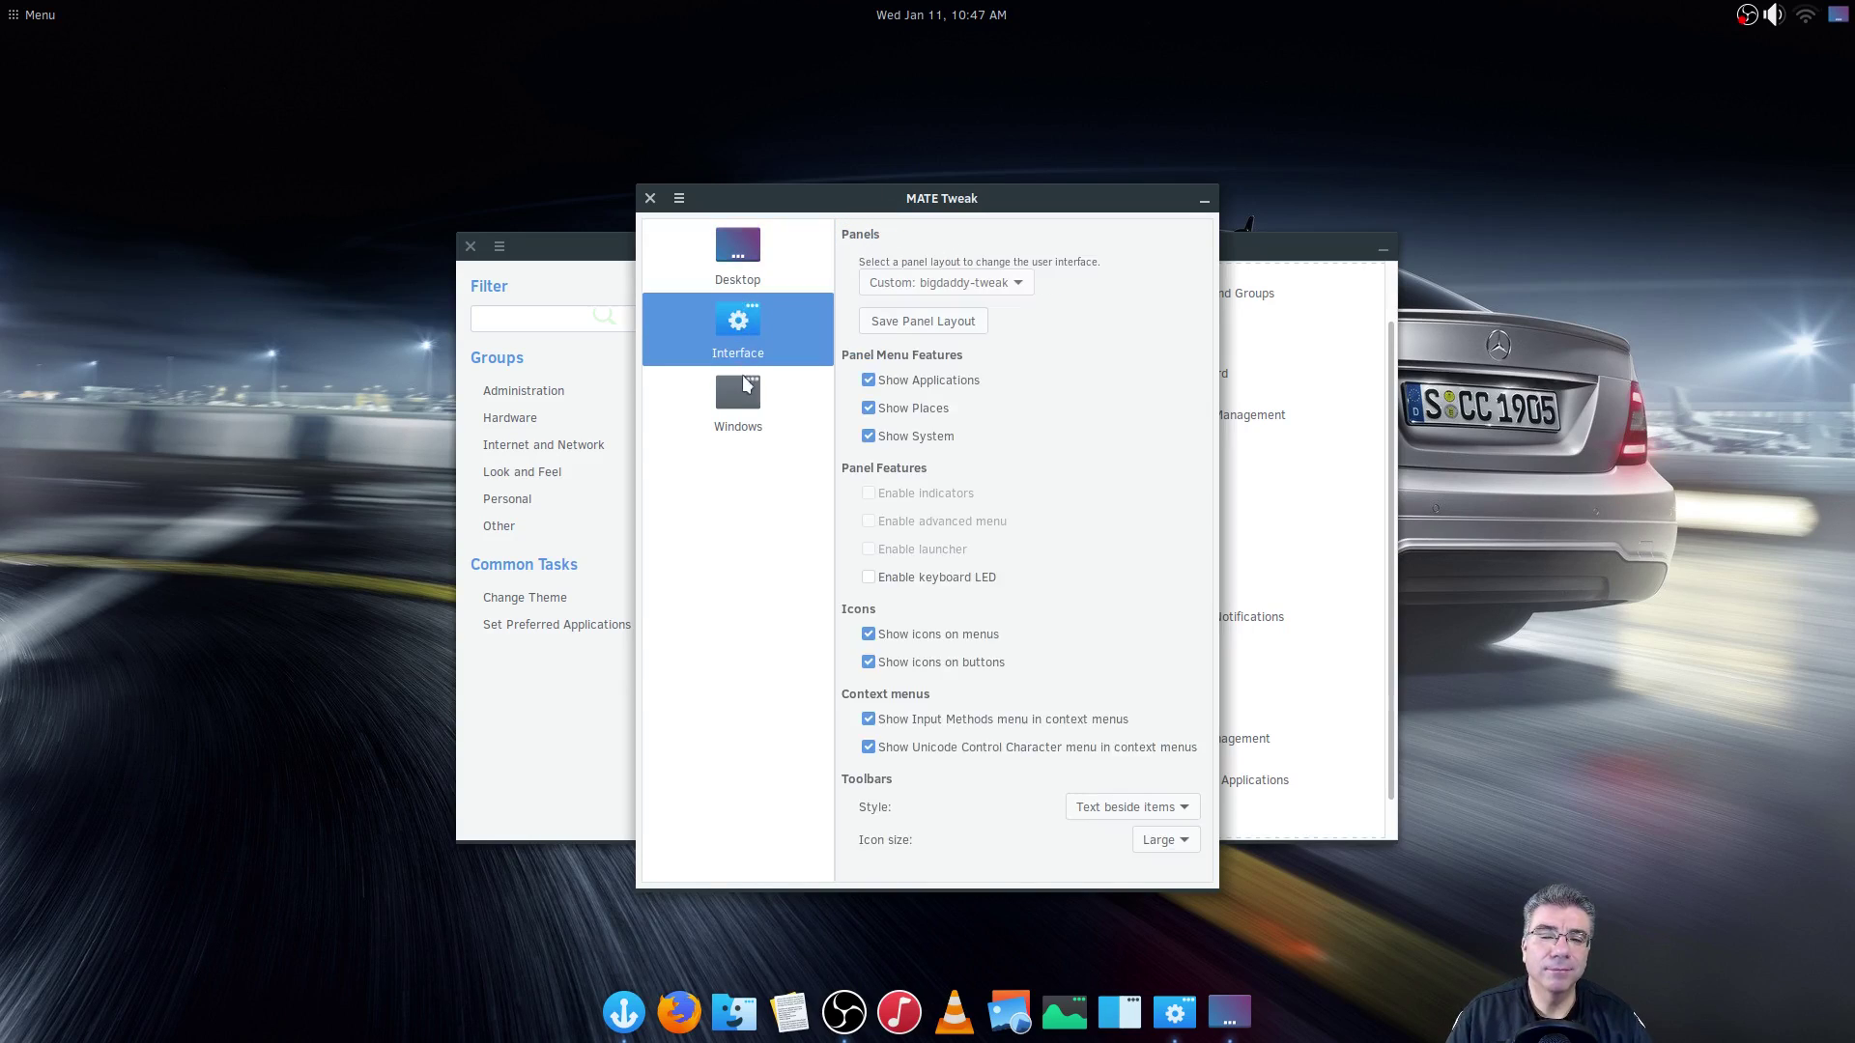
left_click(1014, 285)
left_click(1082, 396)
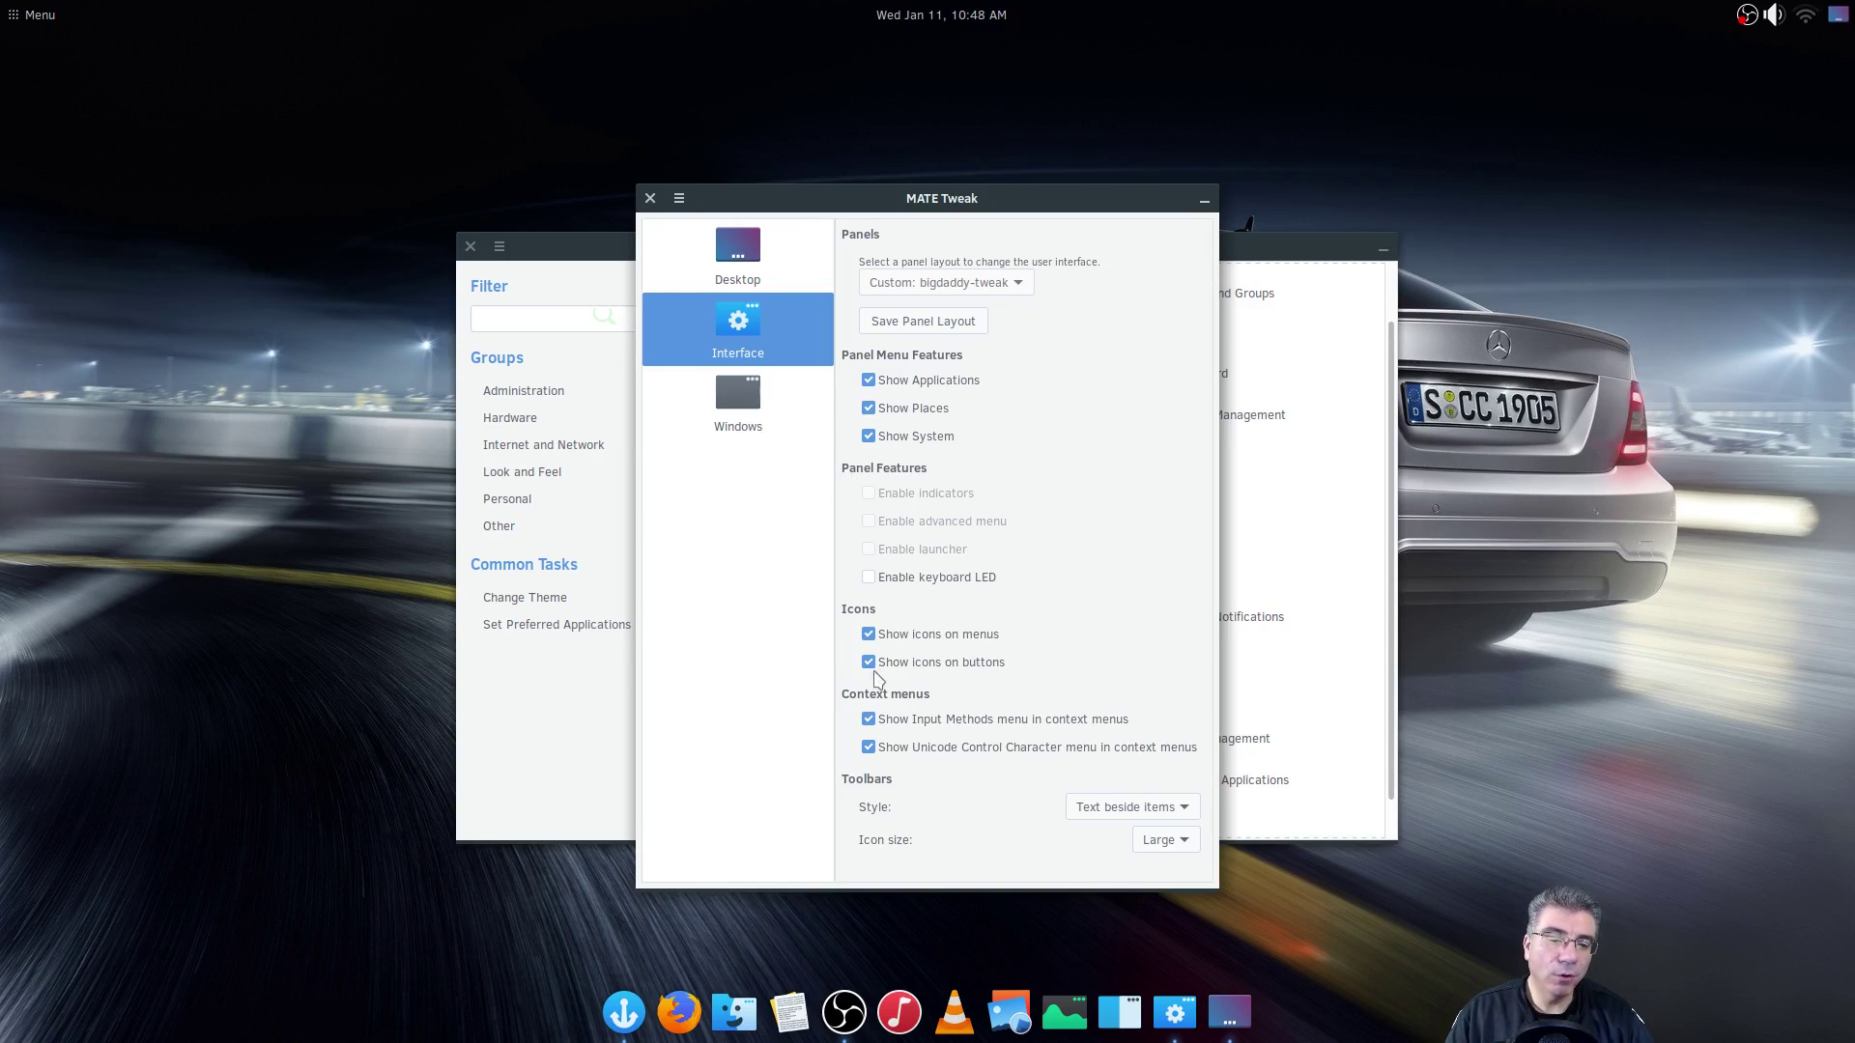
- Keep Marco (Software compositor) as window manager on the Windows page, then close MATE Tweak
left_click(738, 405)
left_click(971, 565)
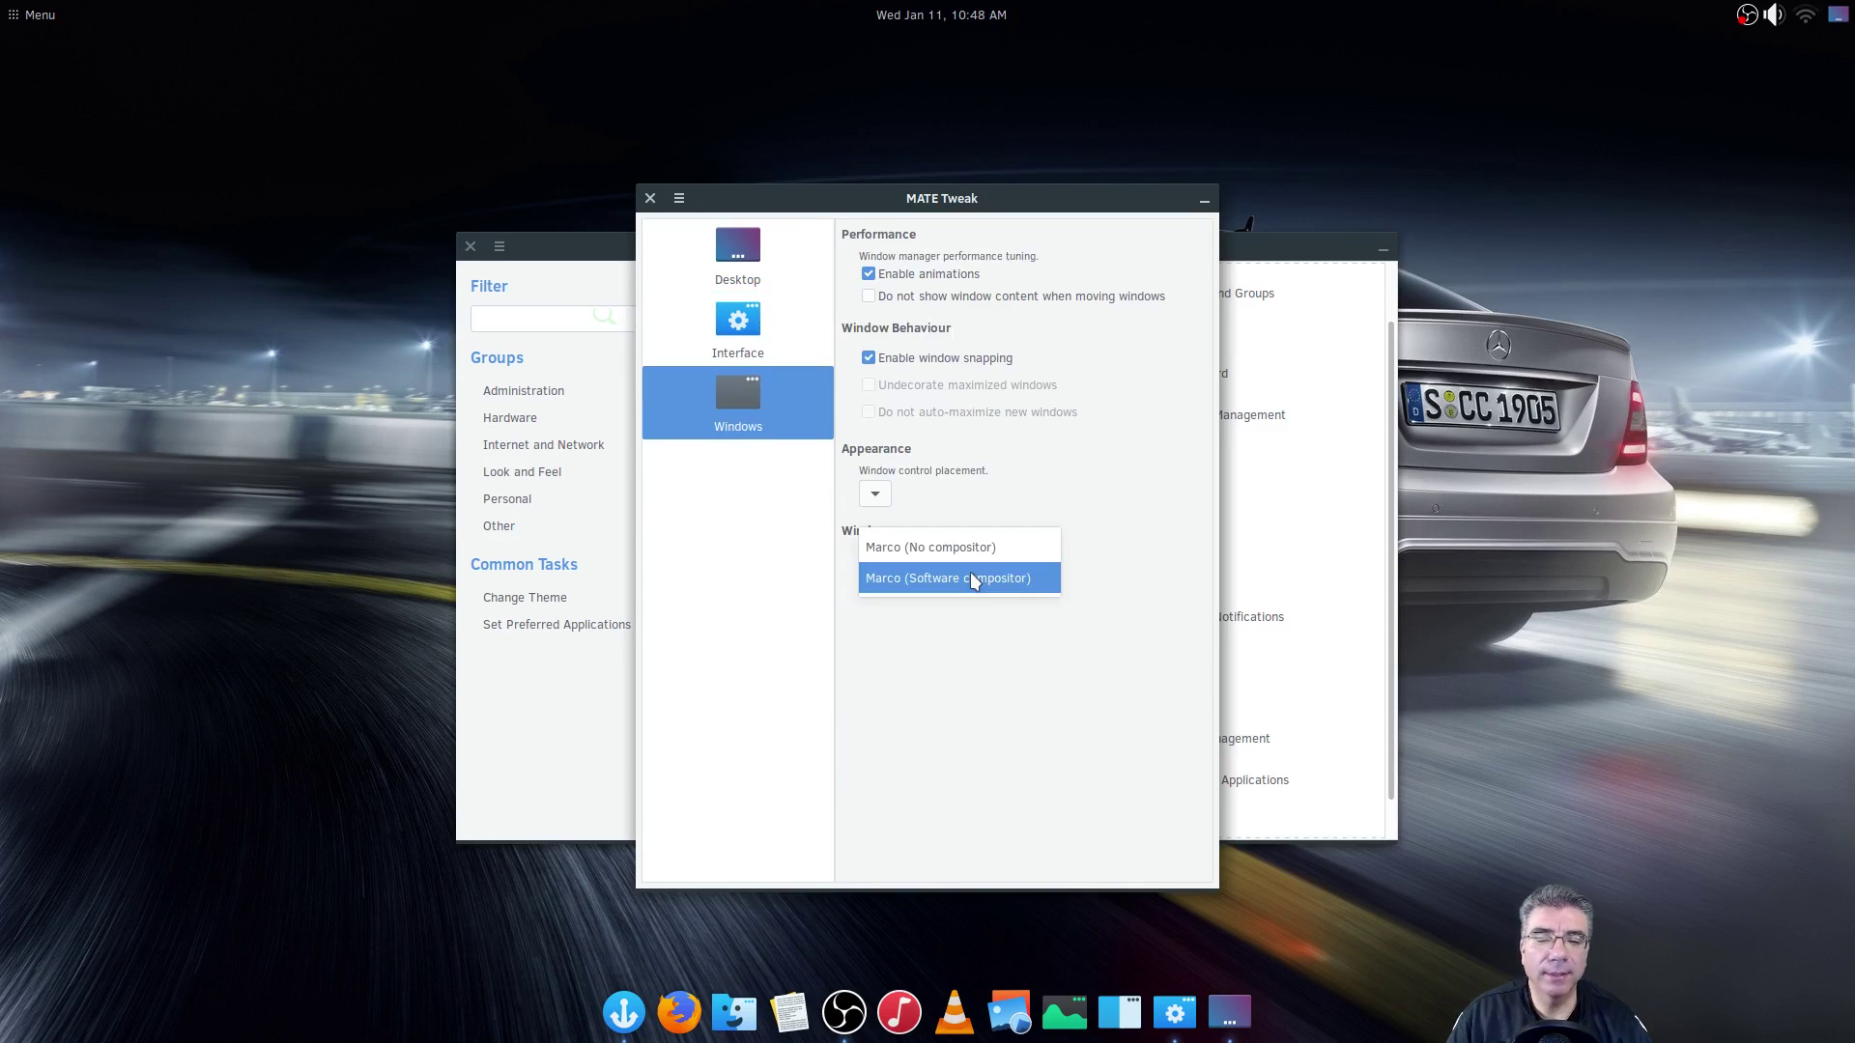
left_click(970, 632)
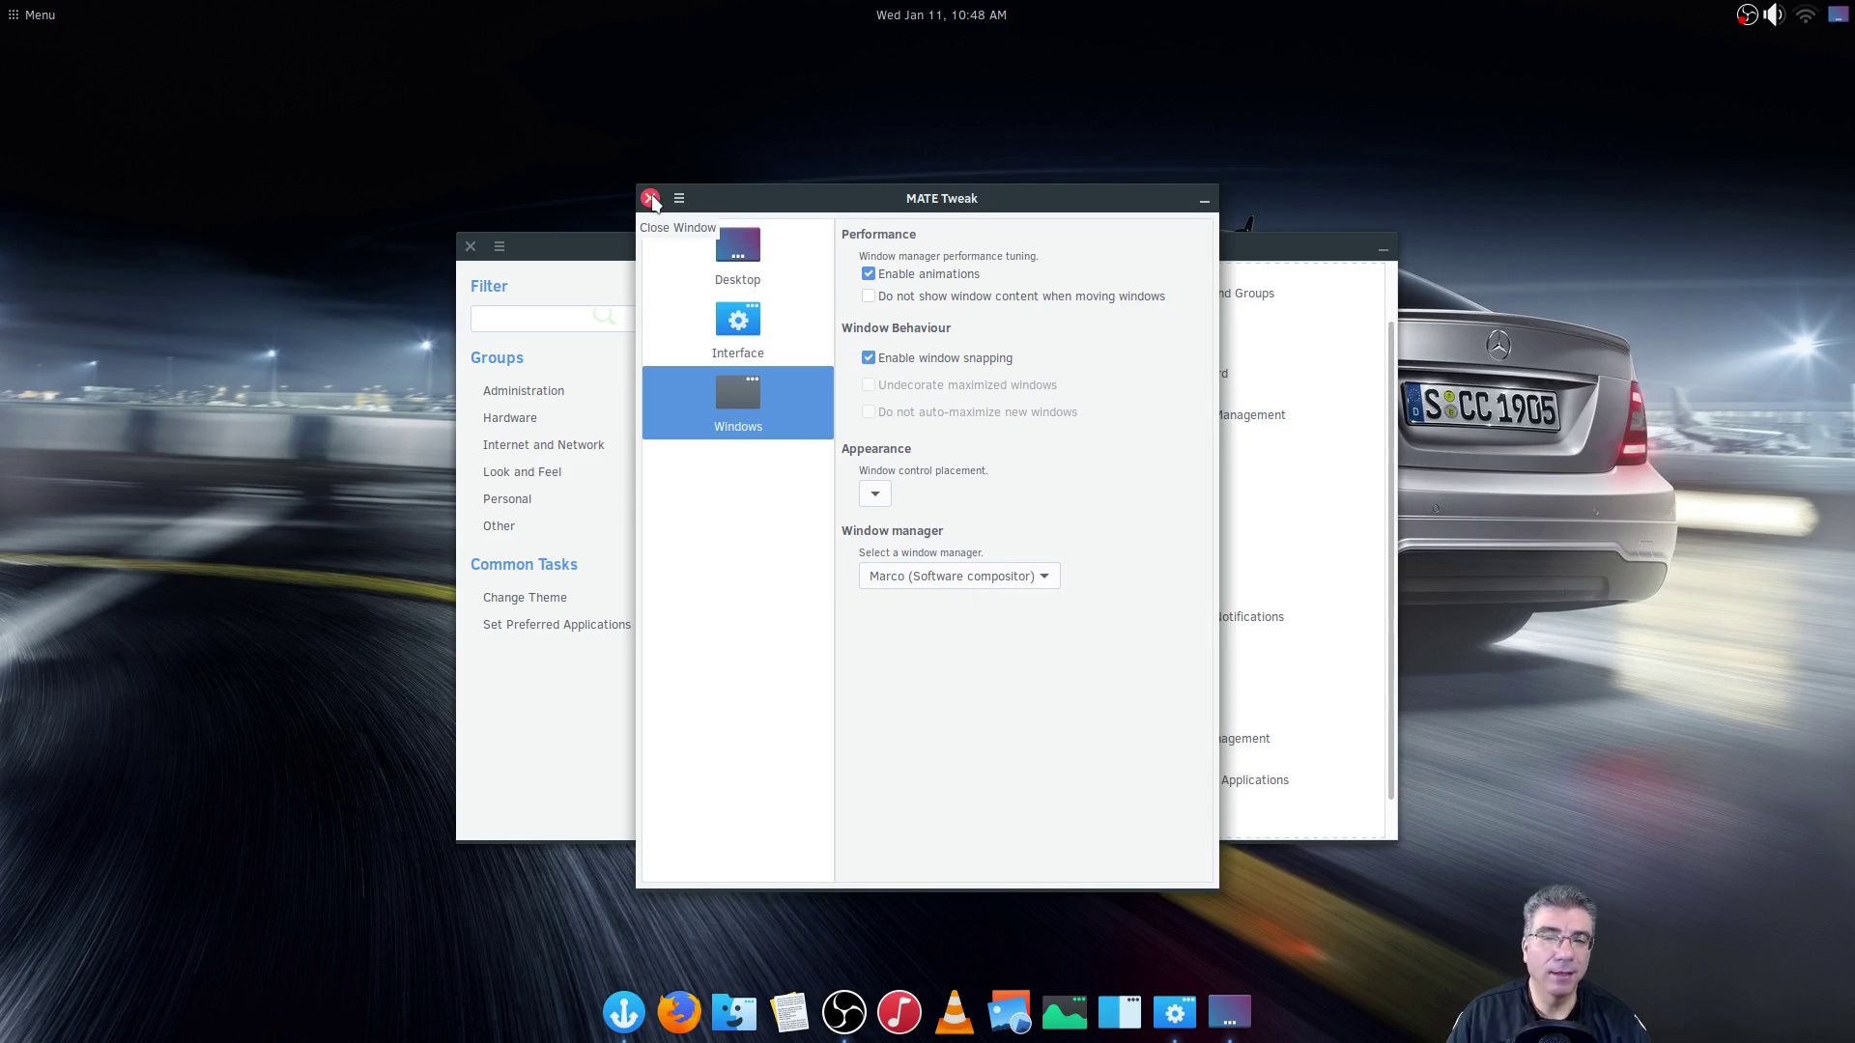
left_click_drag(775, 199, 785, 197)
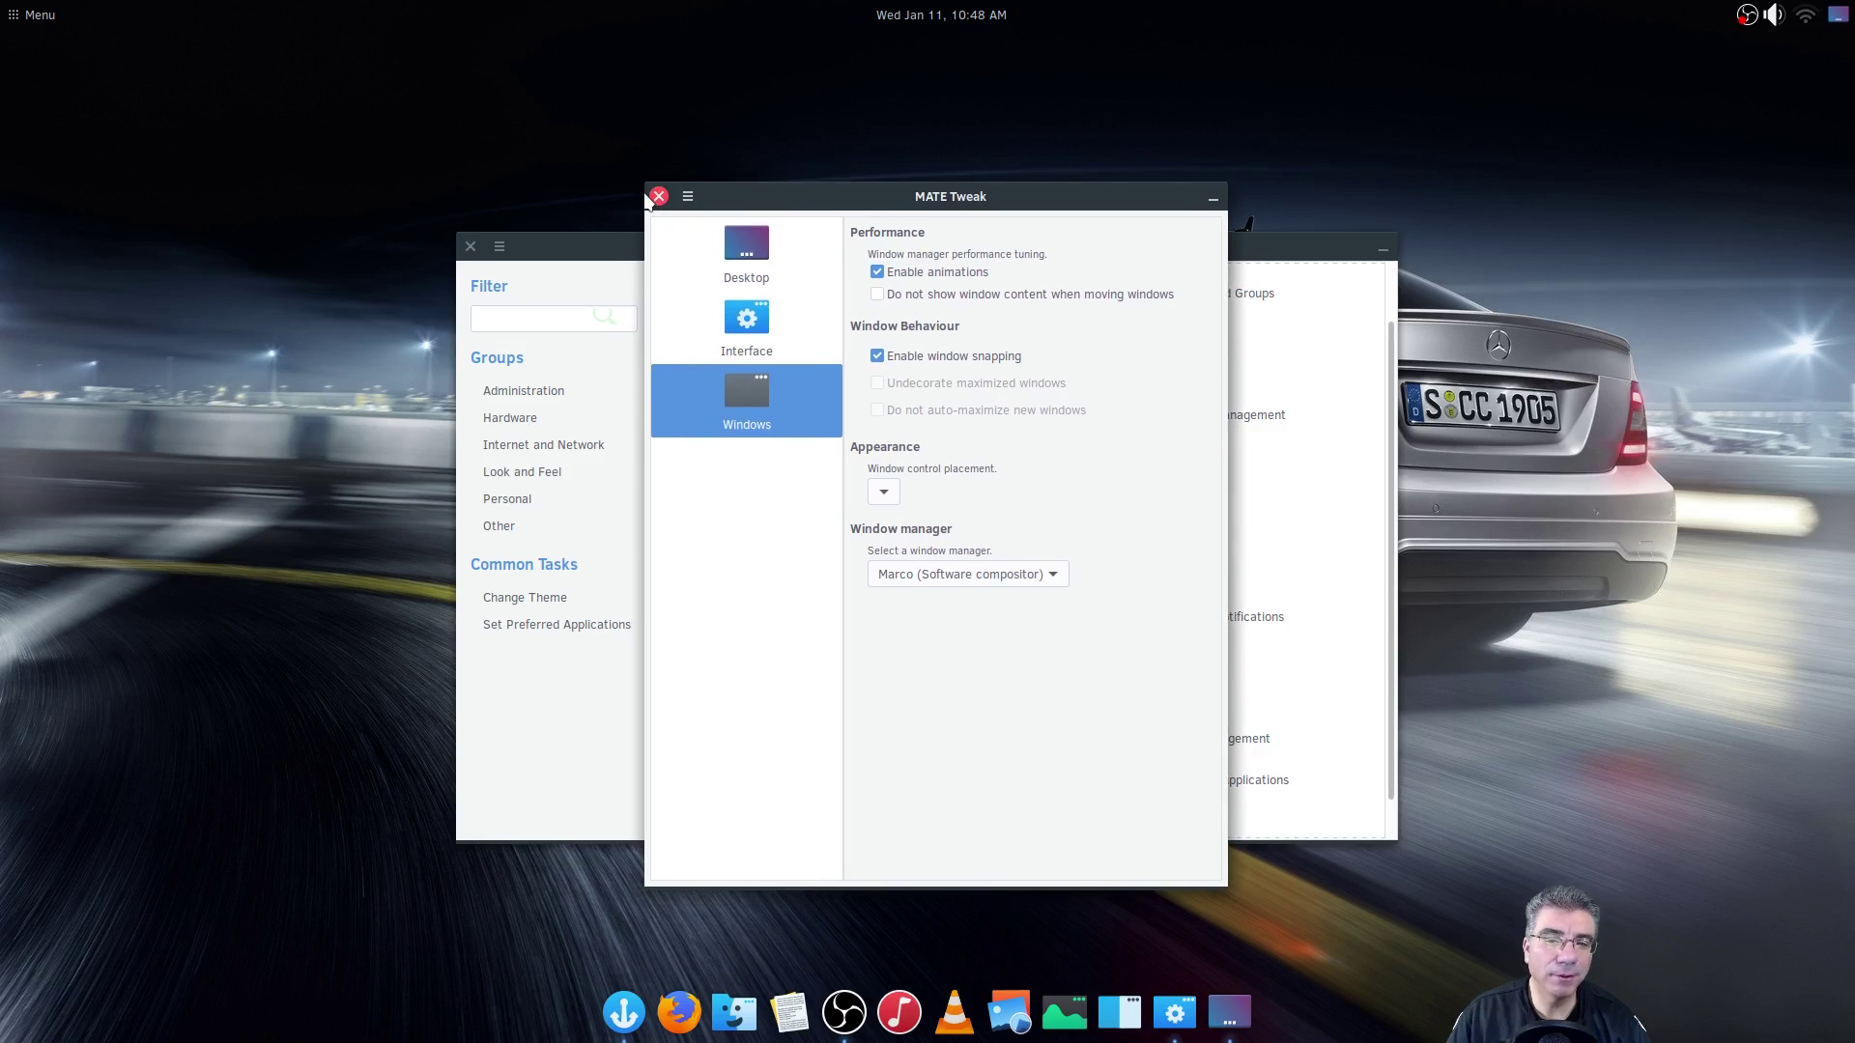
left_click(657, 197)
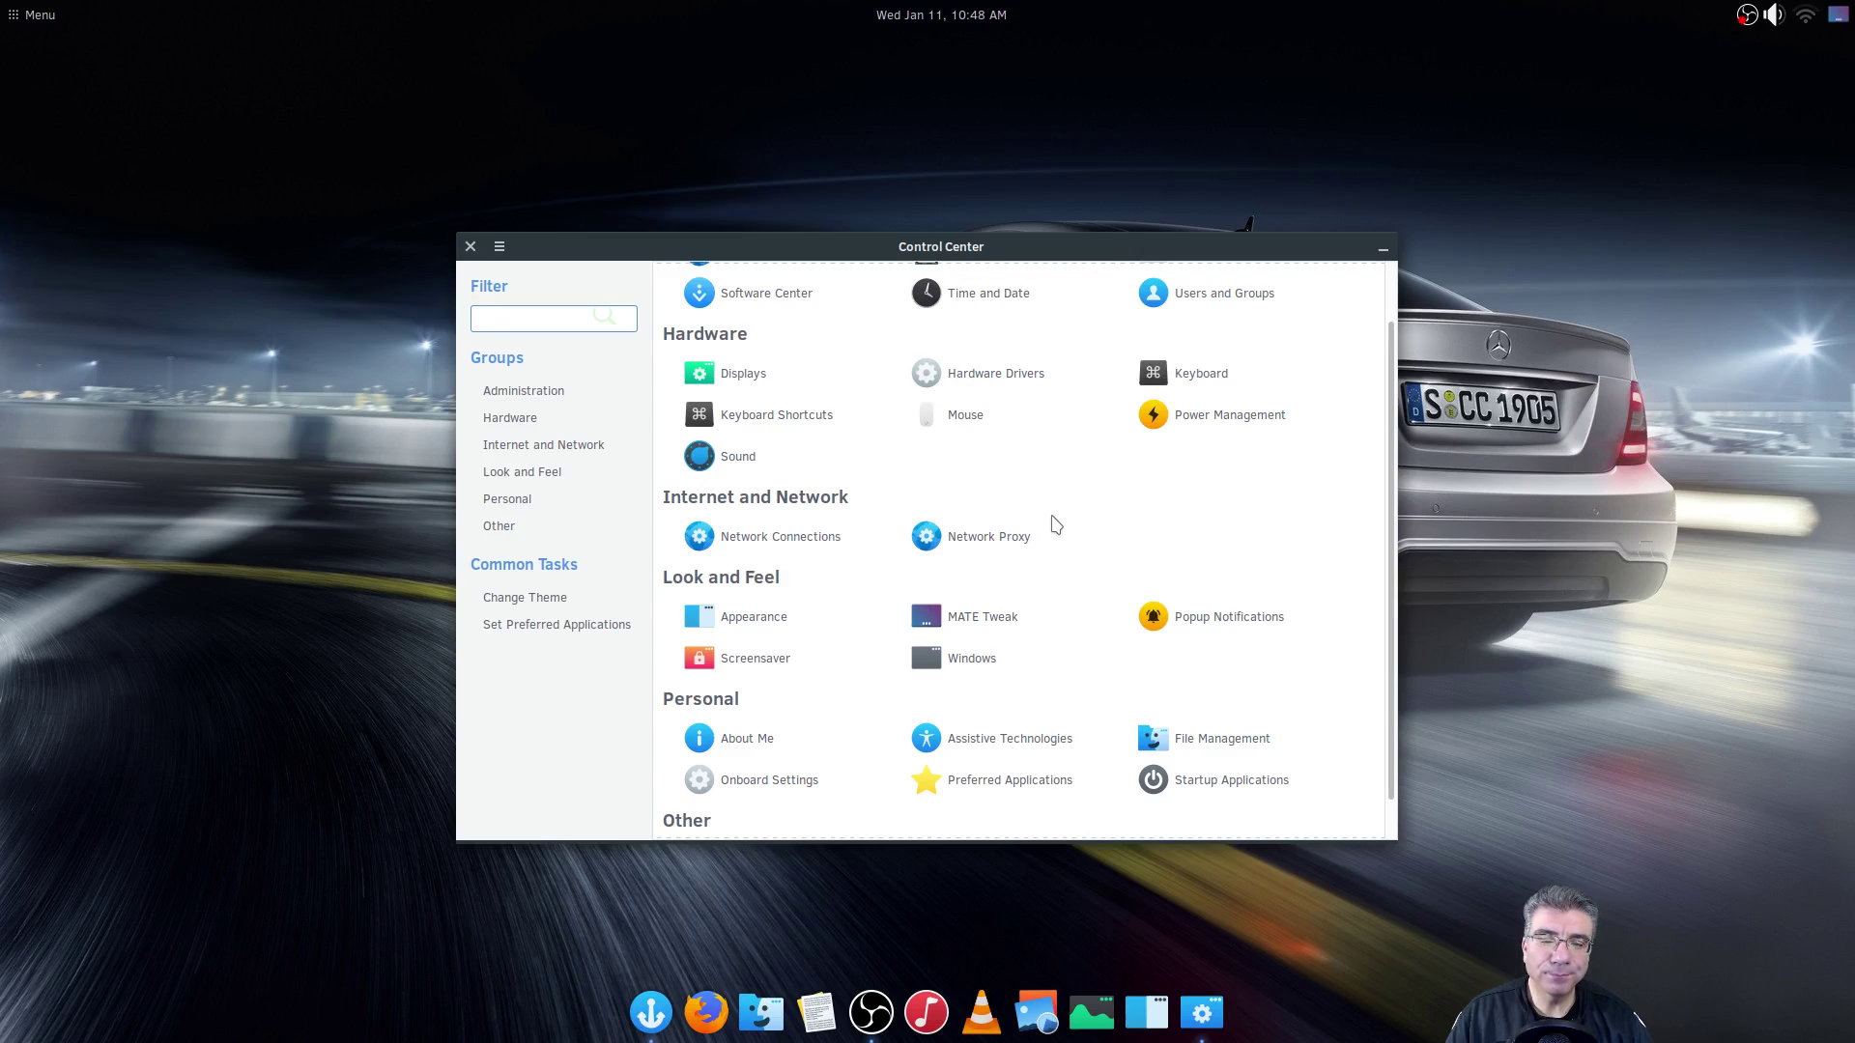
- Scroll the Control Center list from Administration down to Other and NVIDIA X Server Settings
scroll(1053, 524, "up", 1)
scroll(1052, 526, "down", 2)
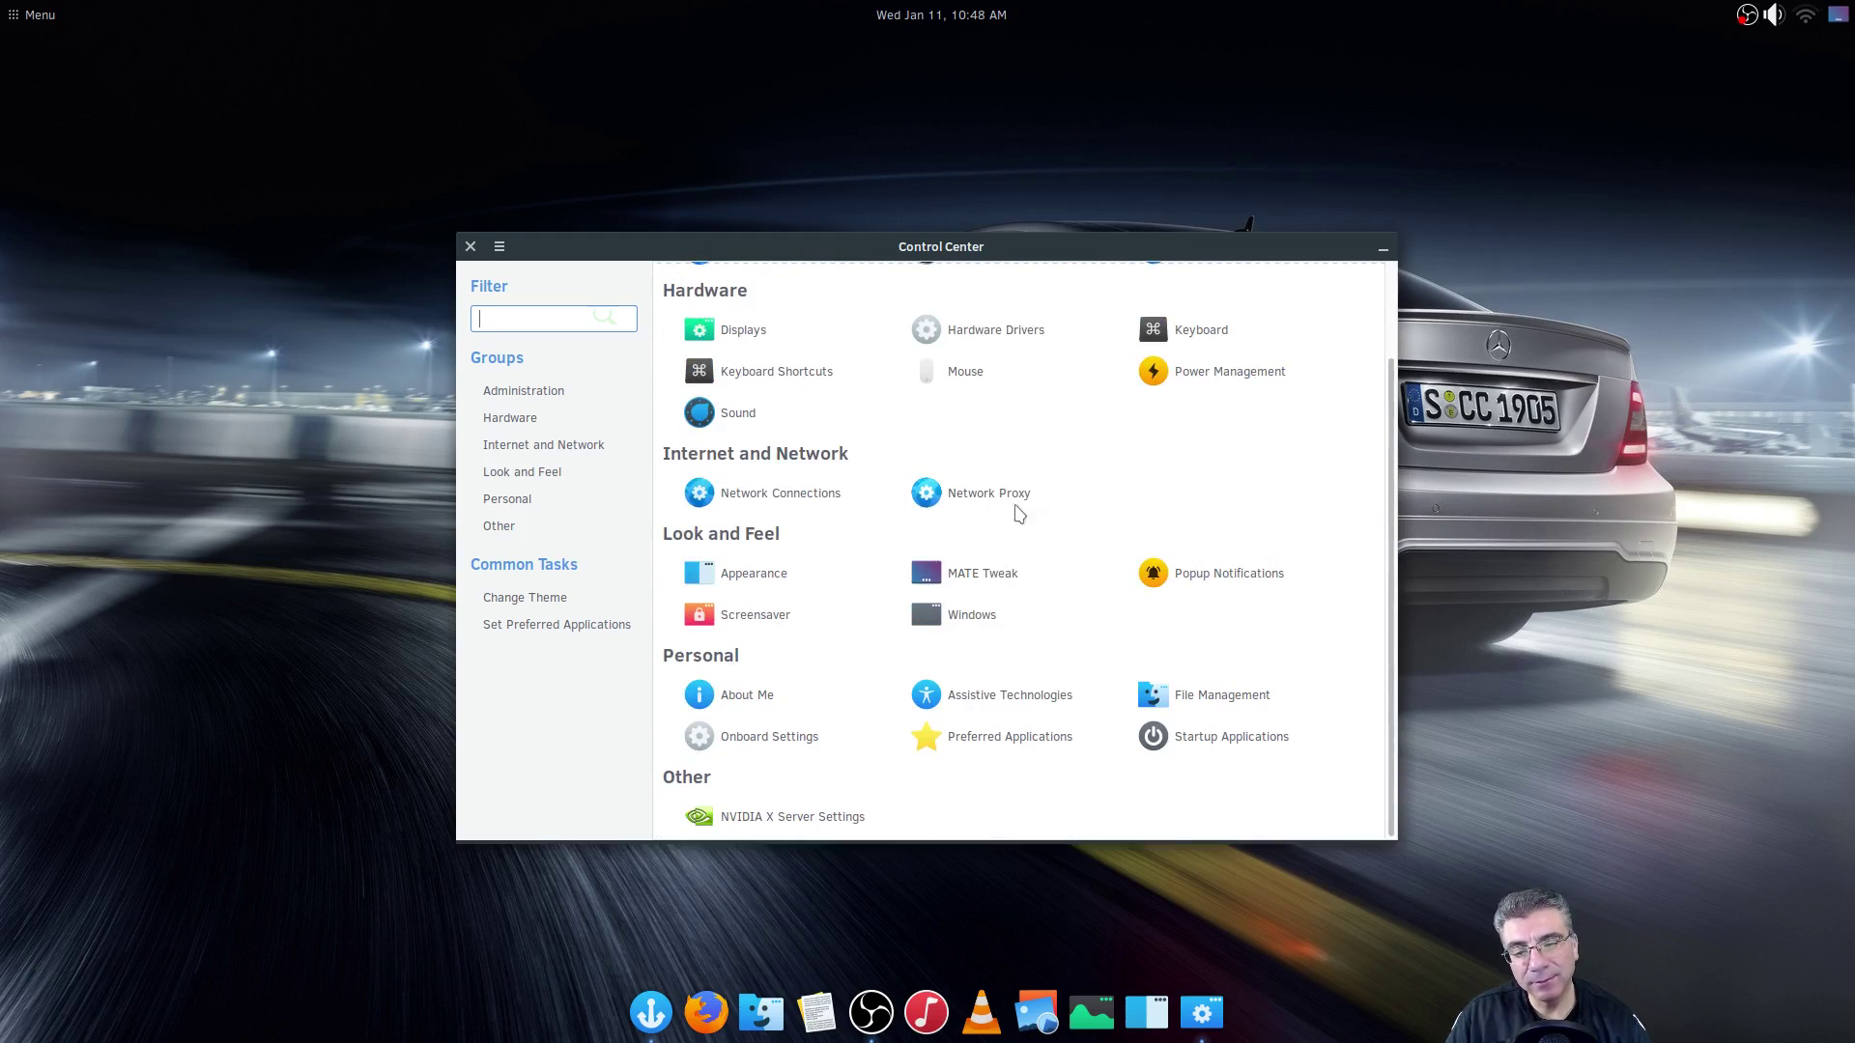
scroll(985, 502, "up", 2)
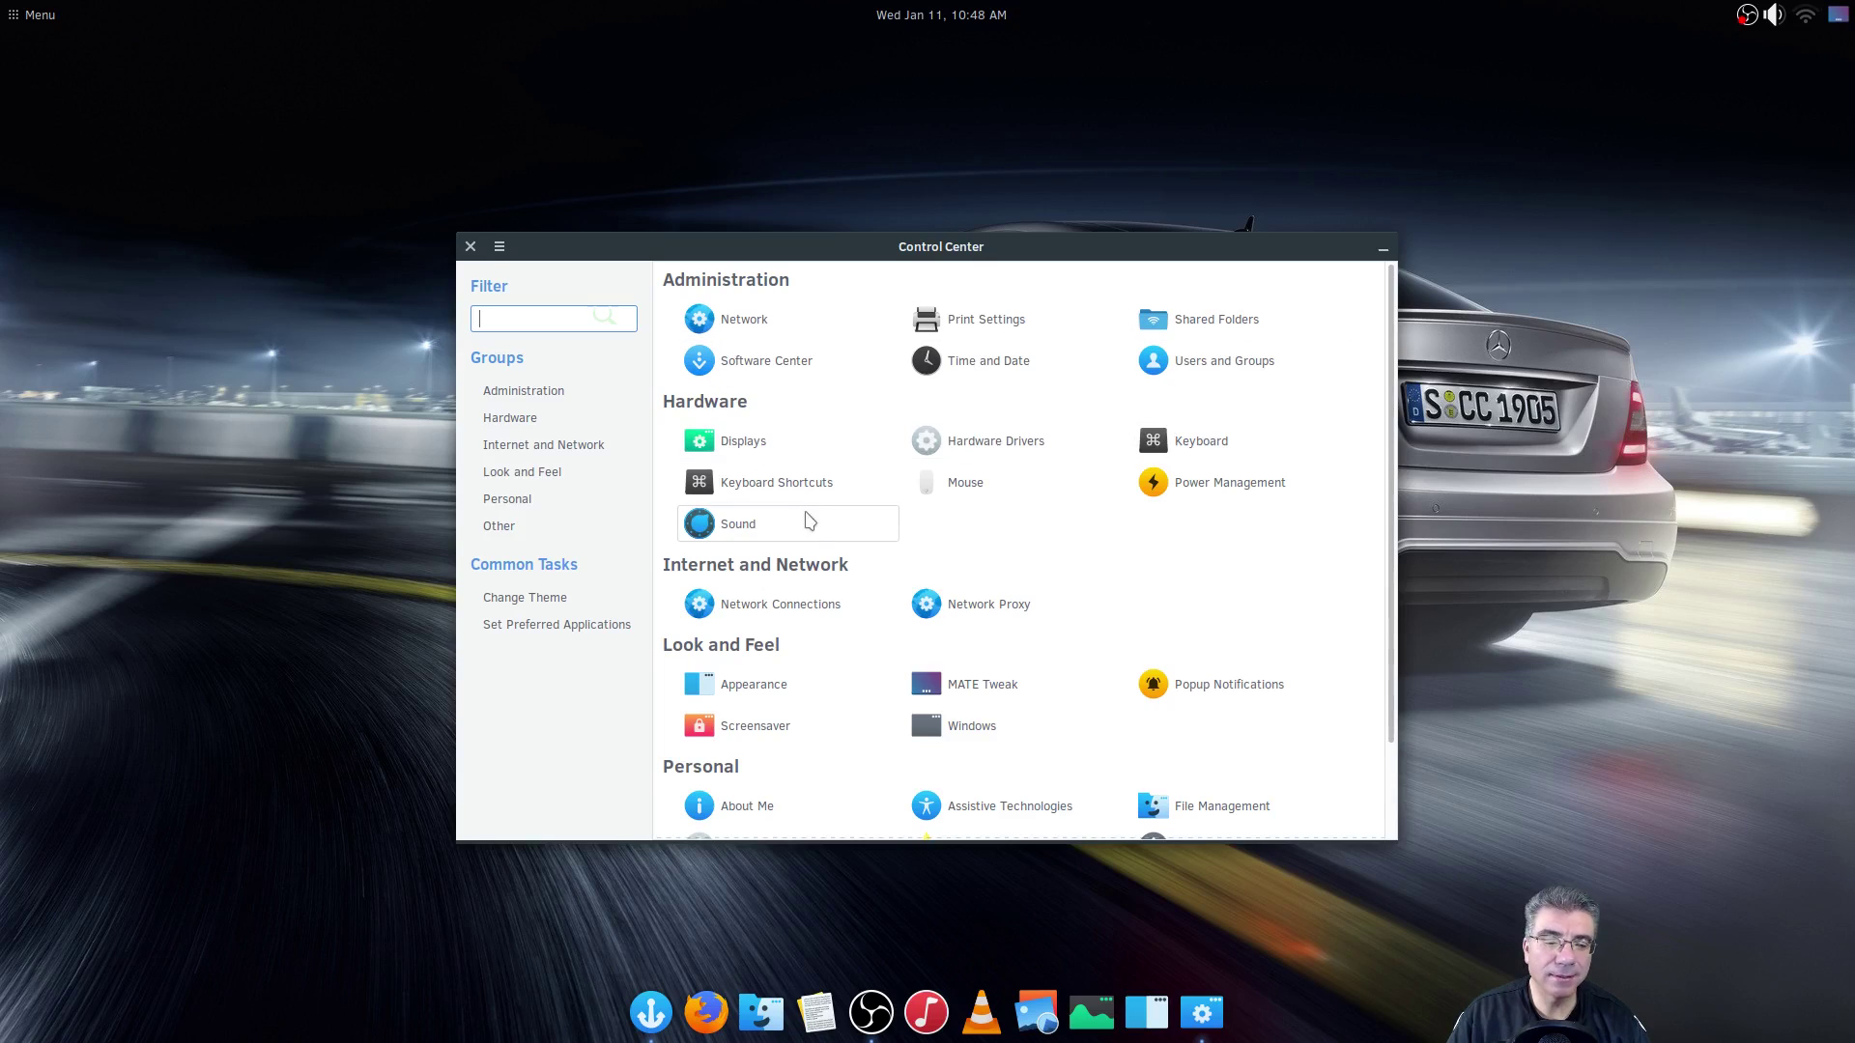
scroll(811, 527, "down", 3)
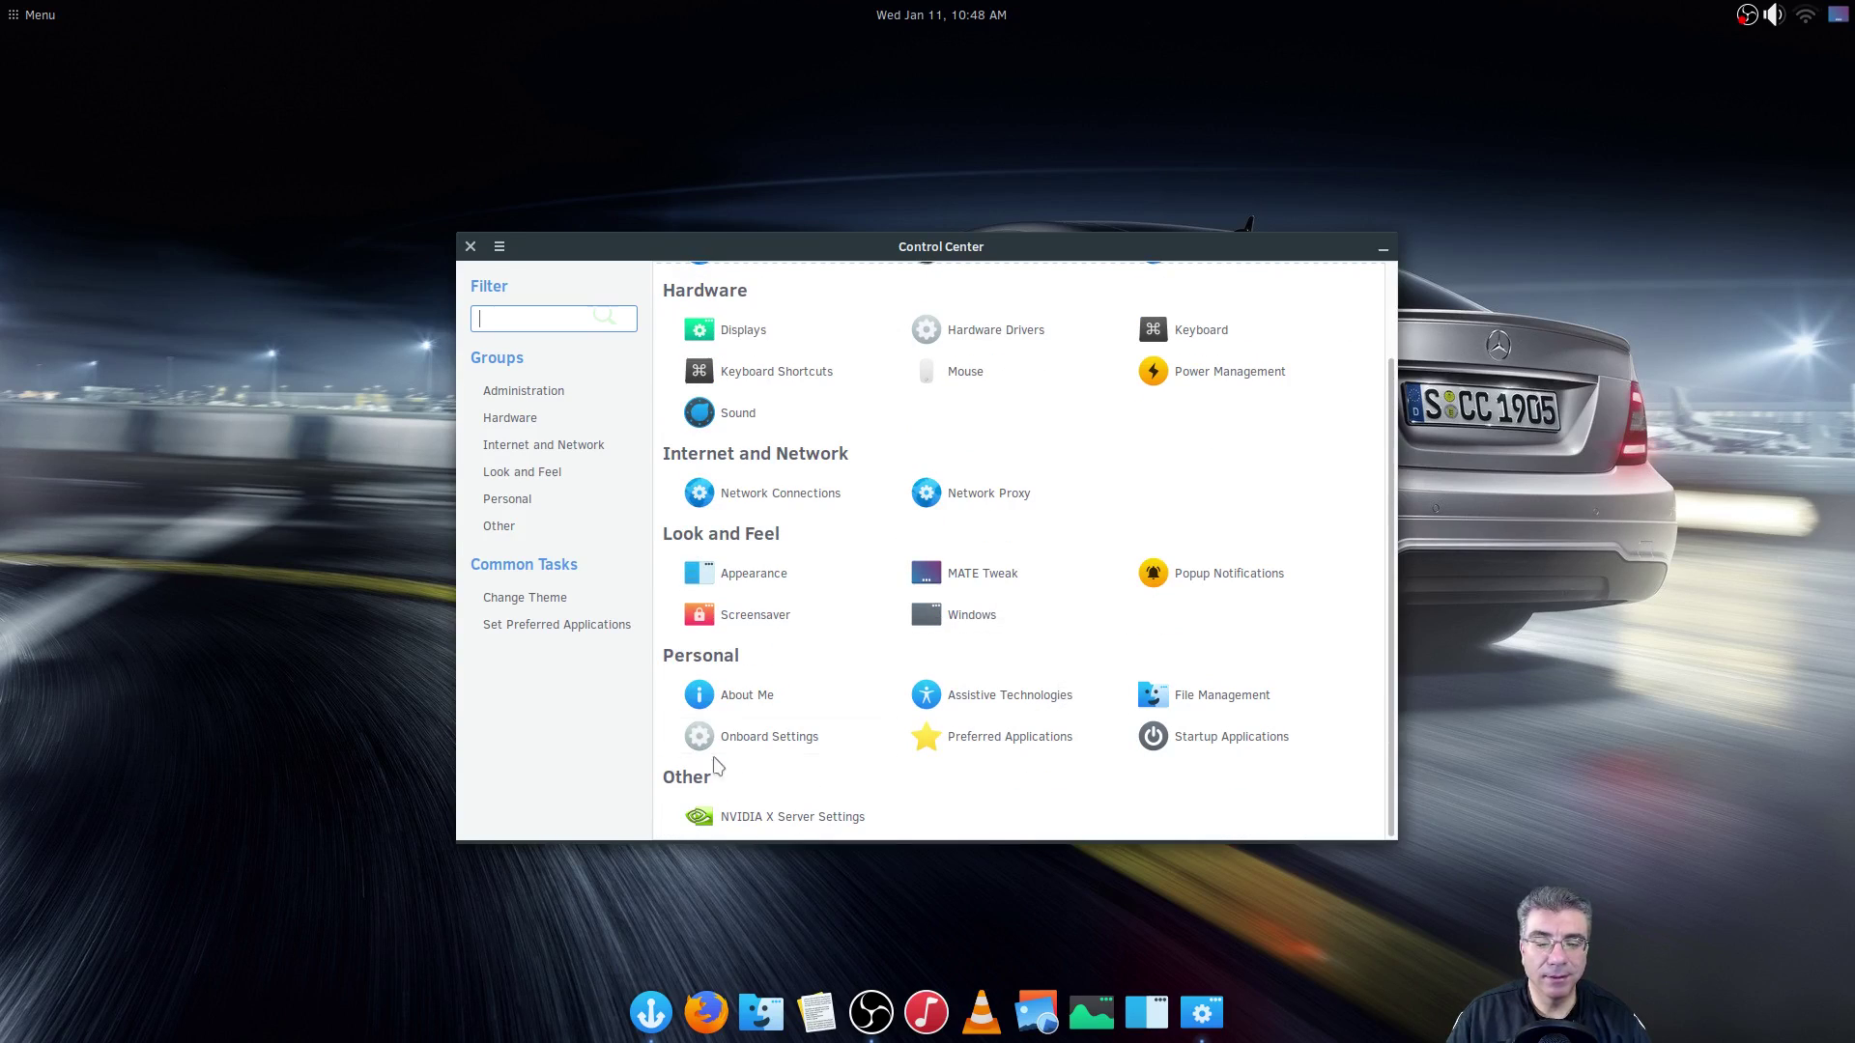
- Review startup programs like PulseAudio Sound System and SSH Key Agent, then close Startup Applications
left_click(1195, 748)
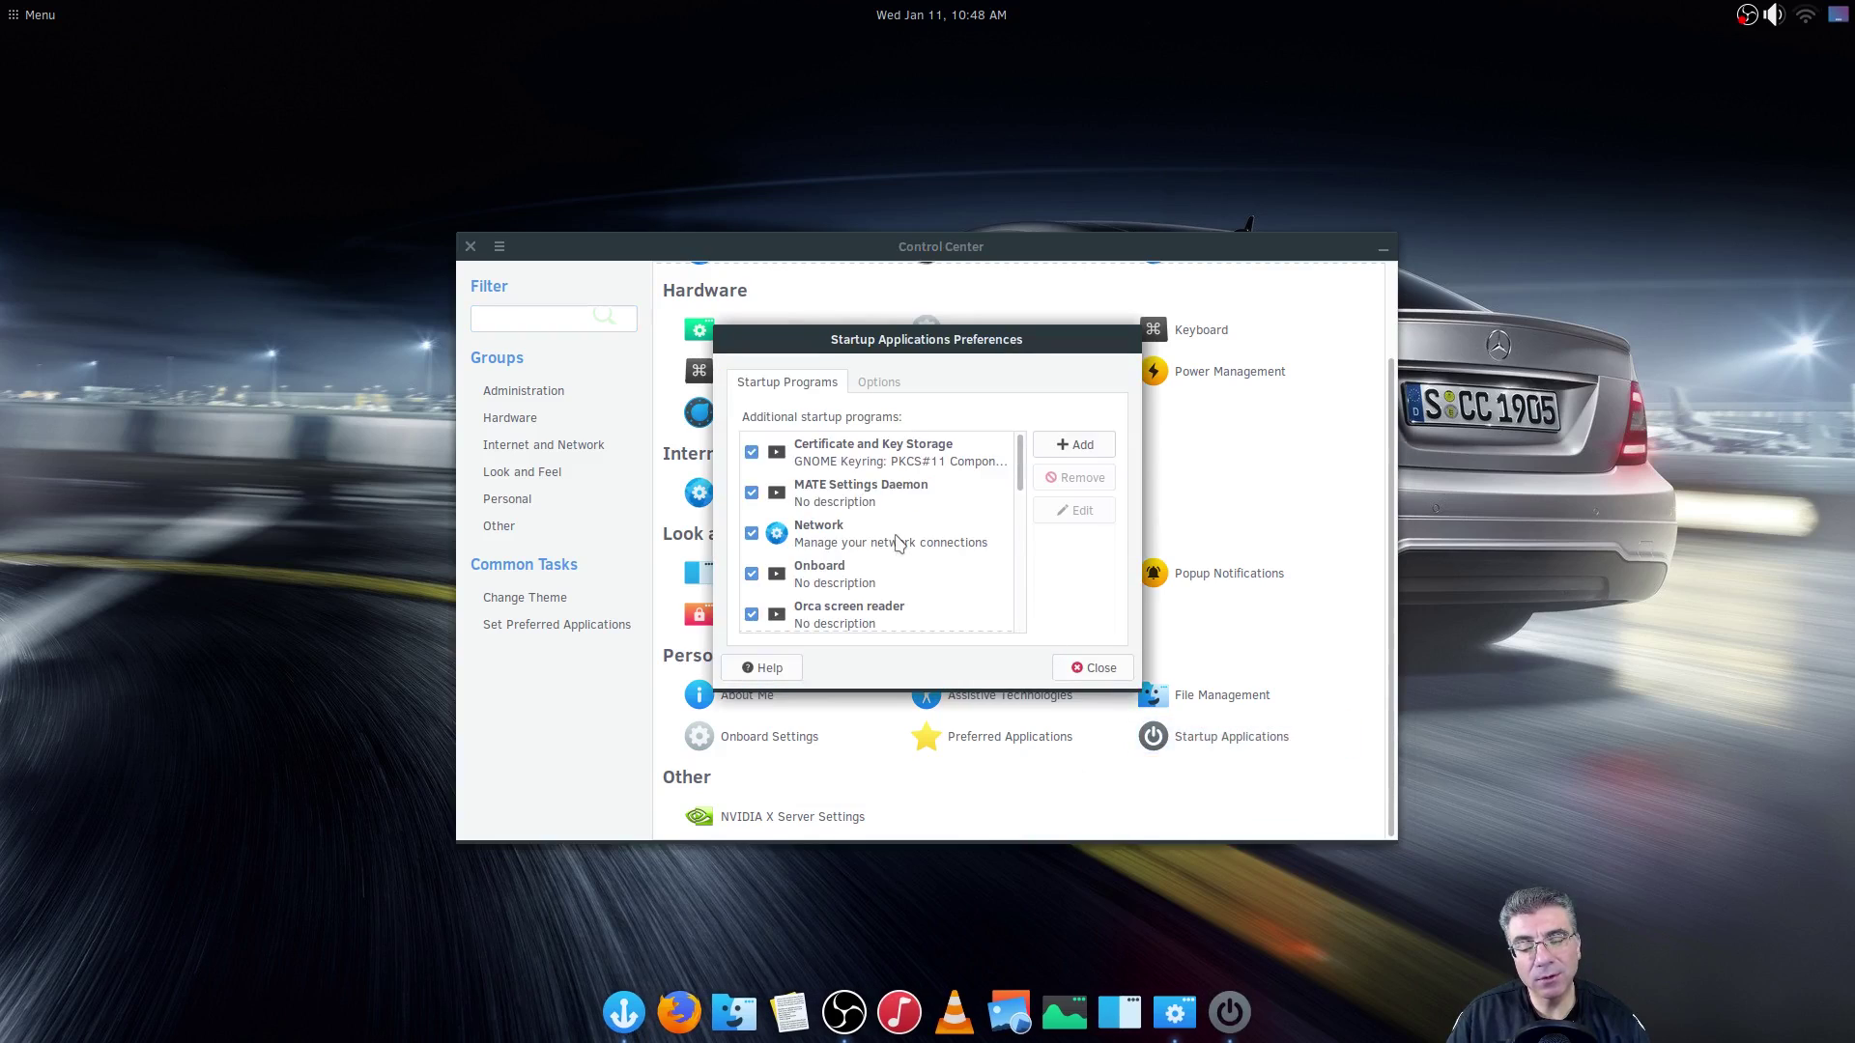
scroll(898, 543, "down", 5)
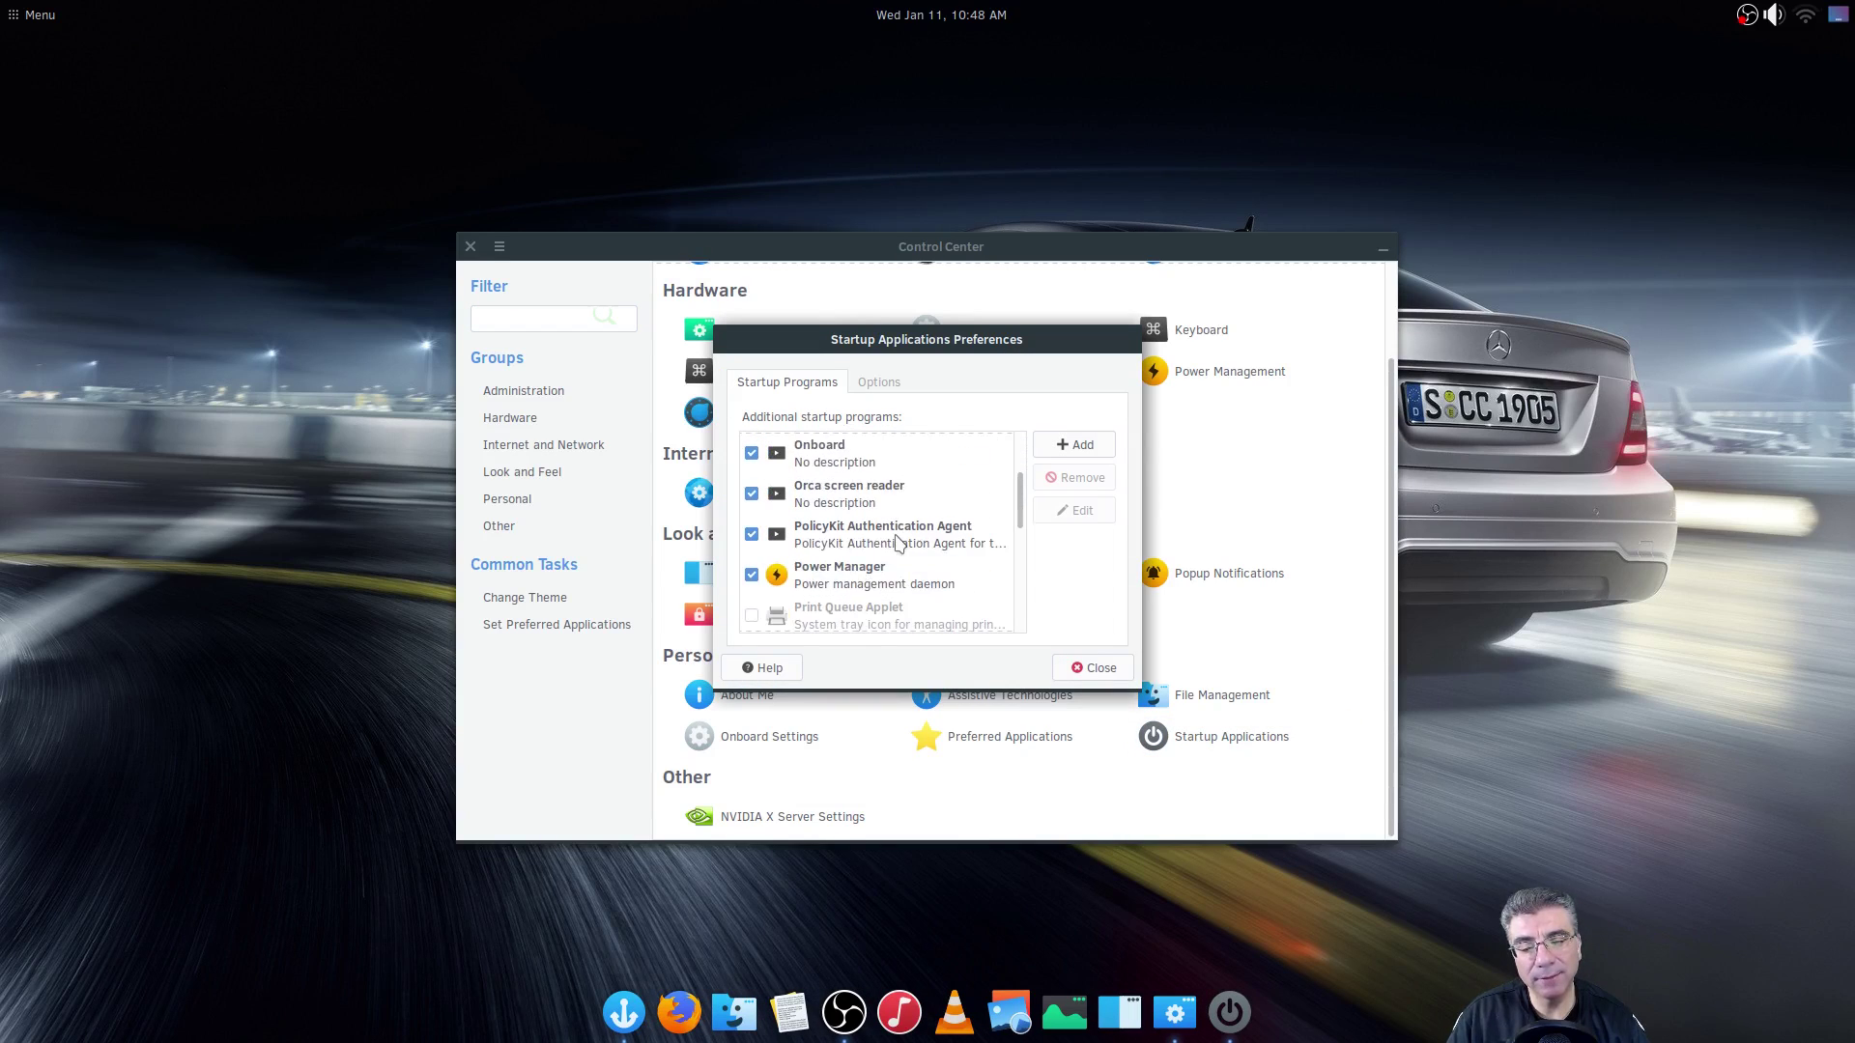
scroll(899, 543, "down", 6)
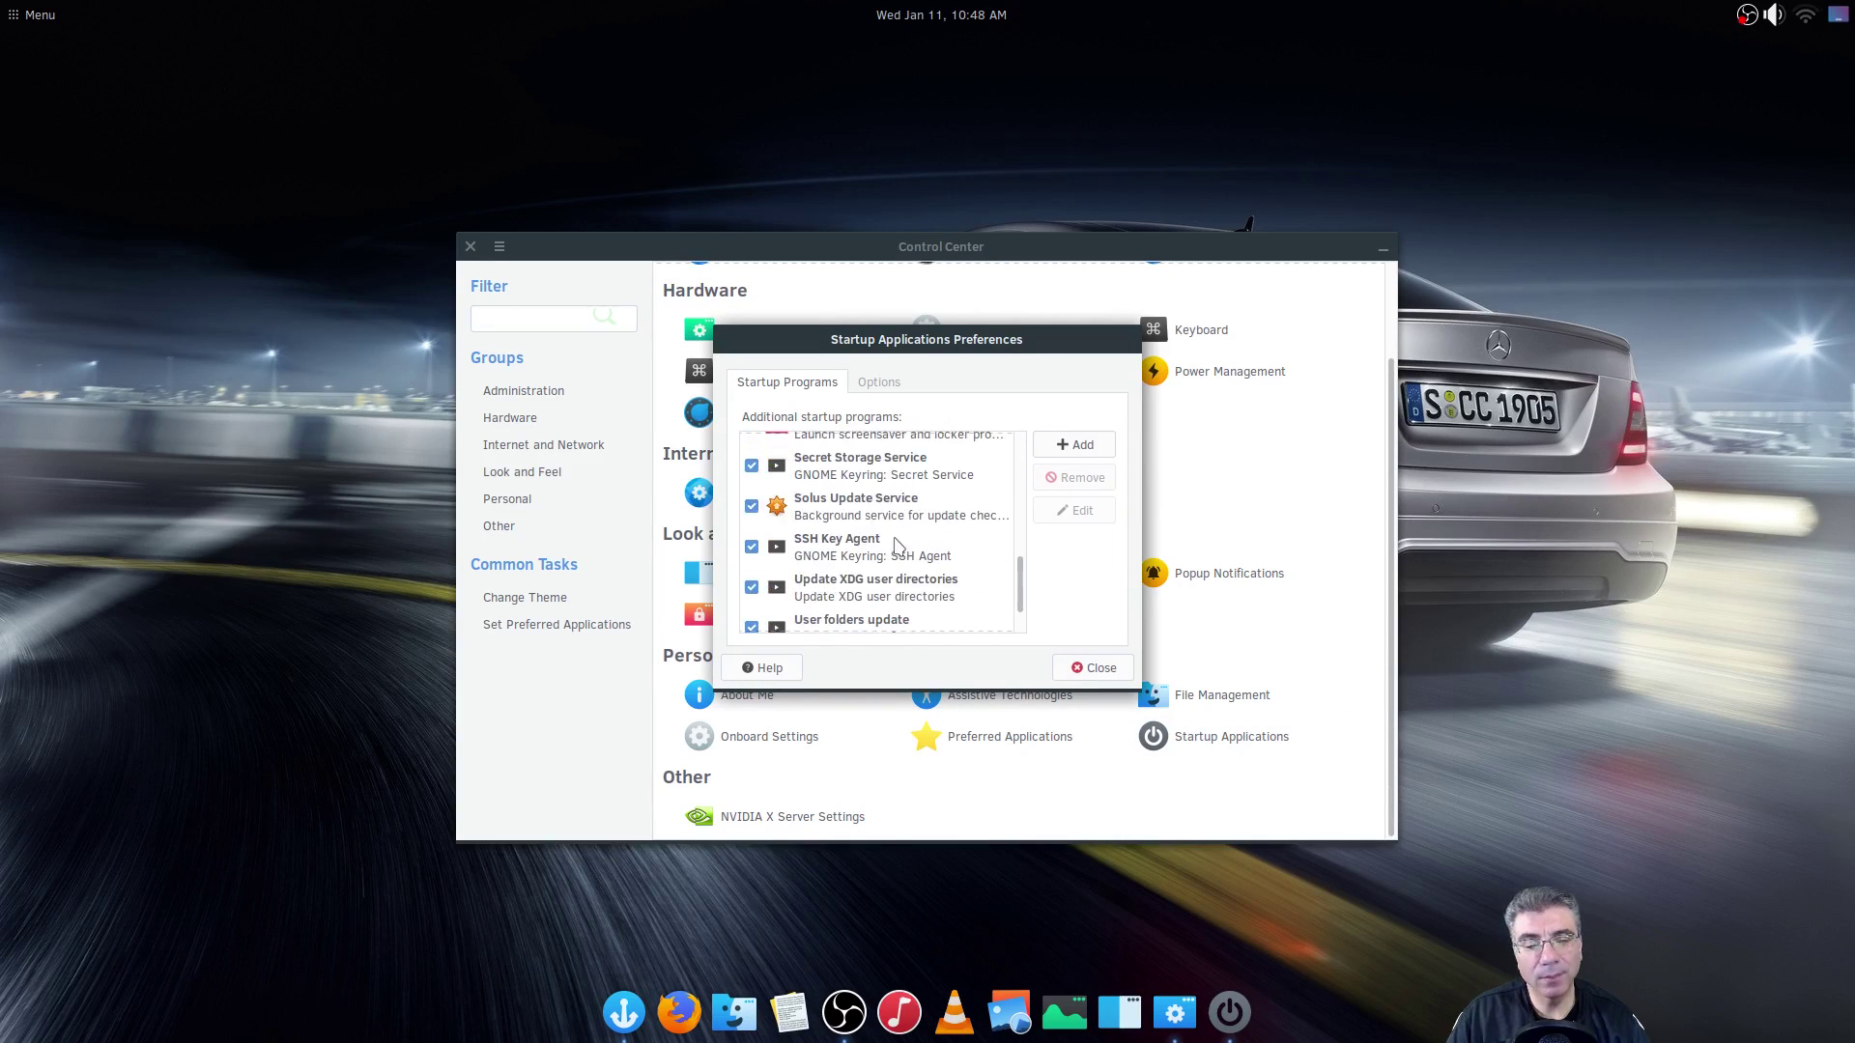
scroll(899, 543, "up", 5)
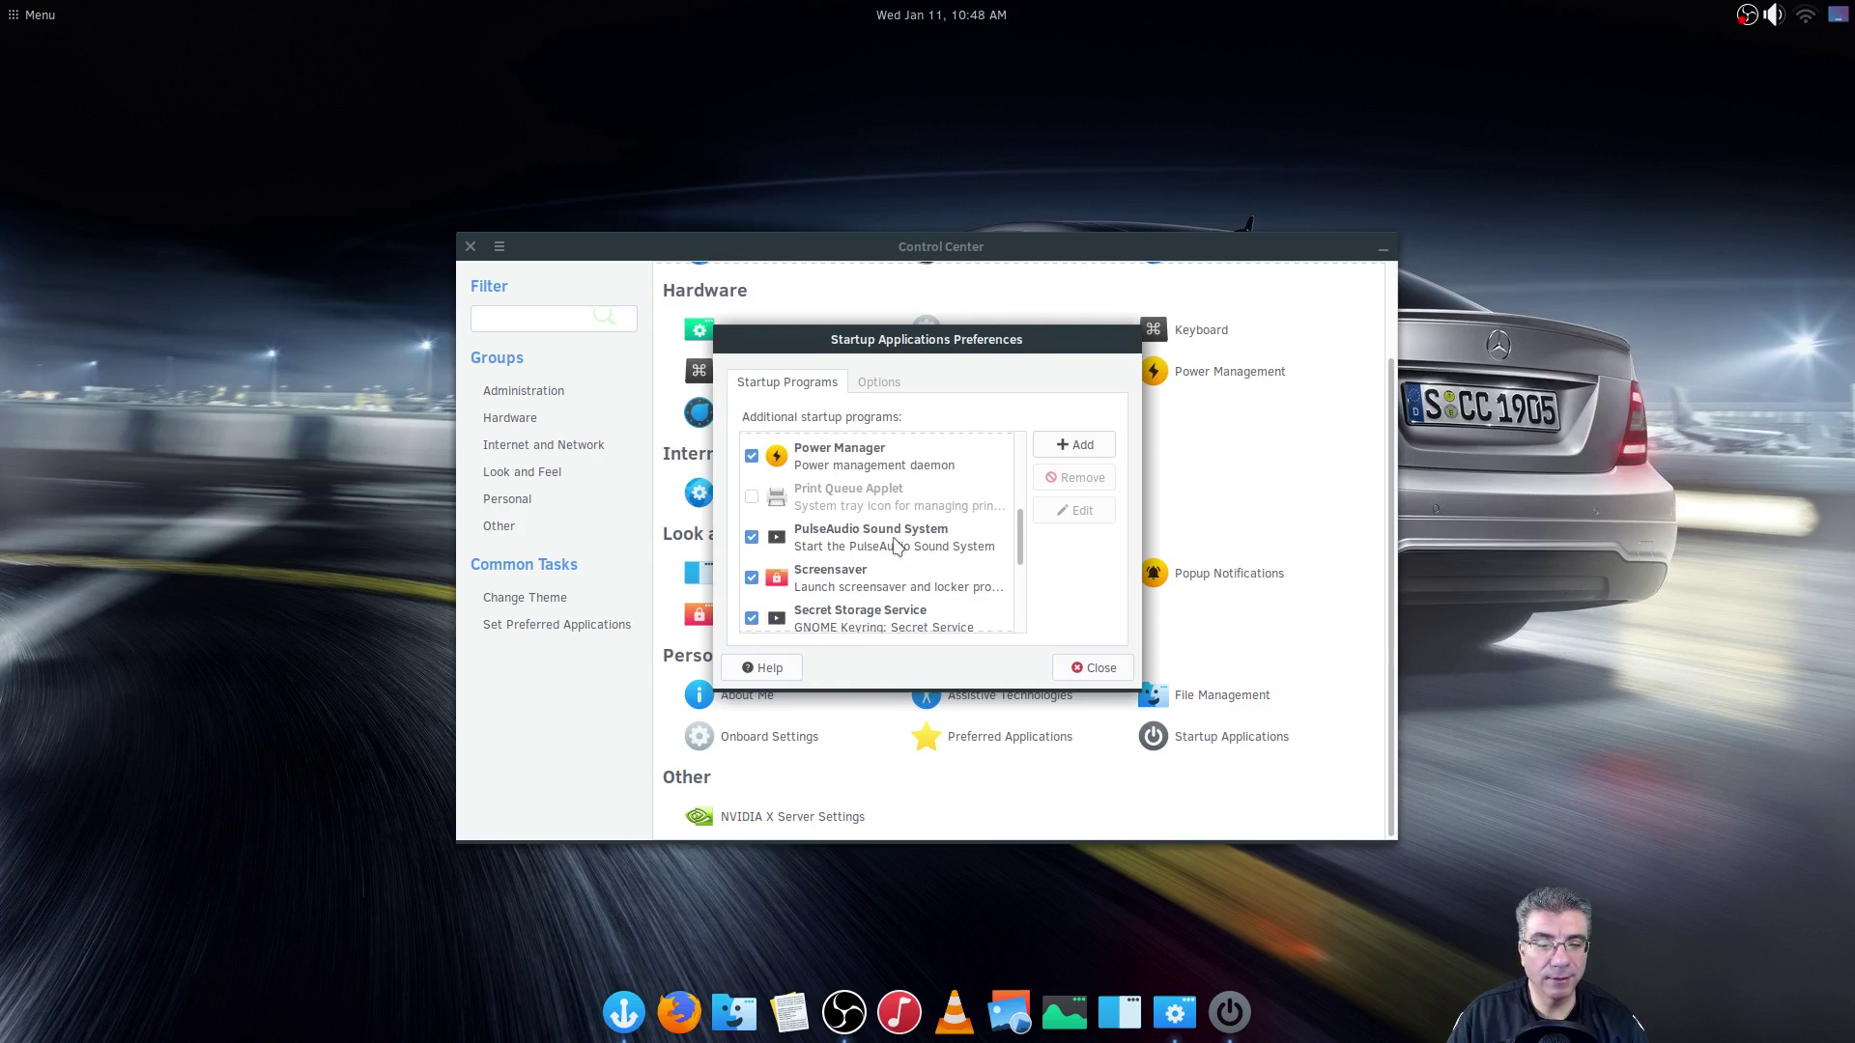
left_click(1094, 667)
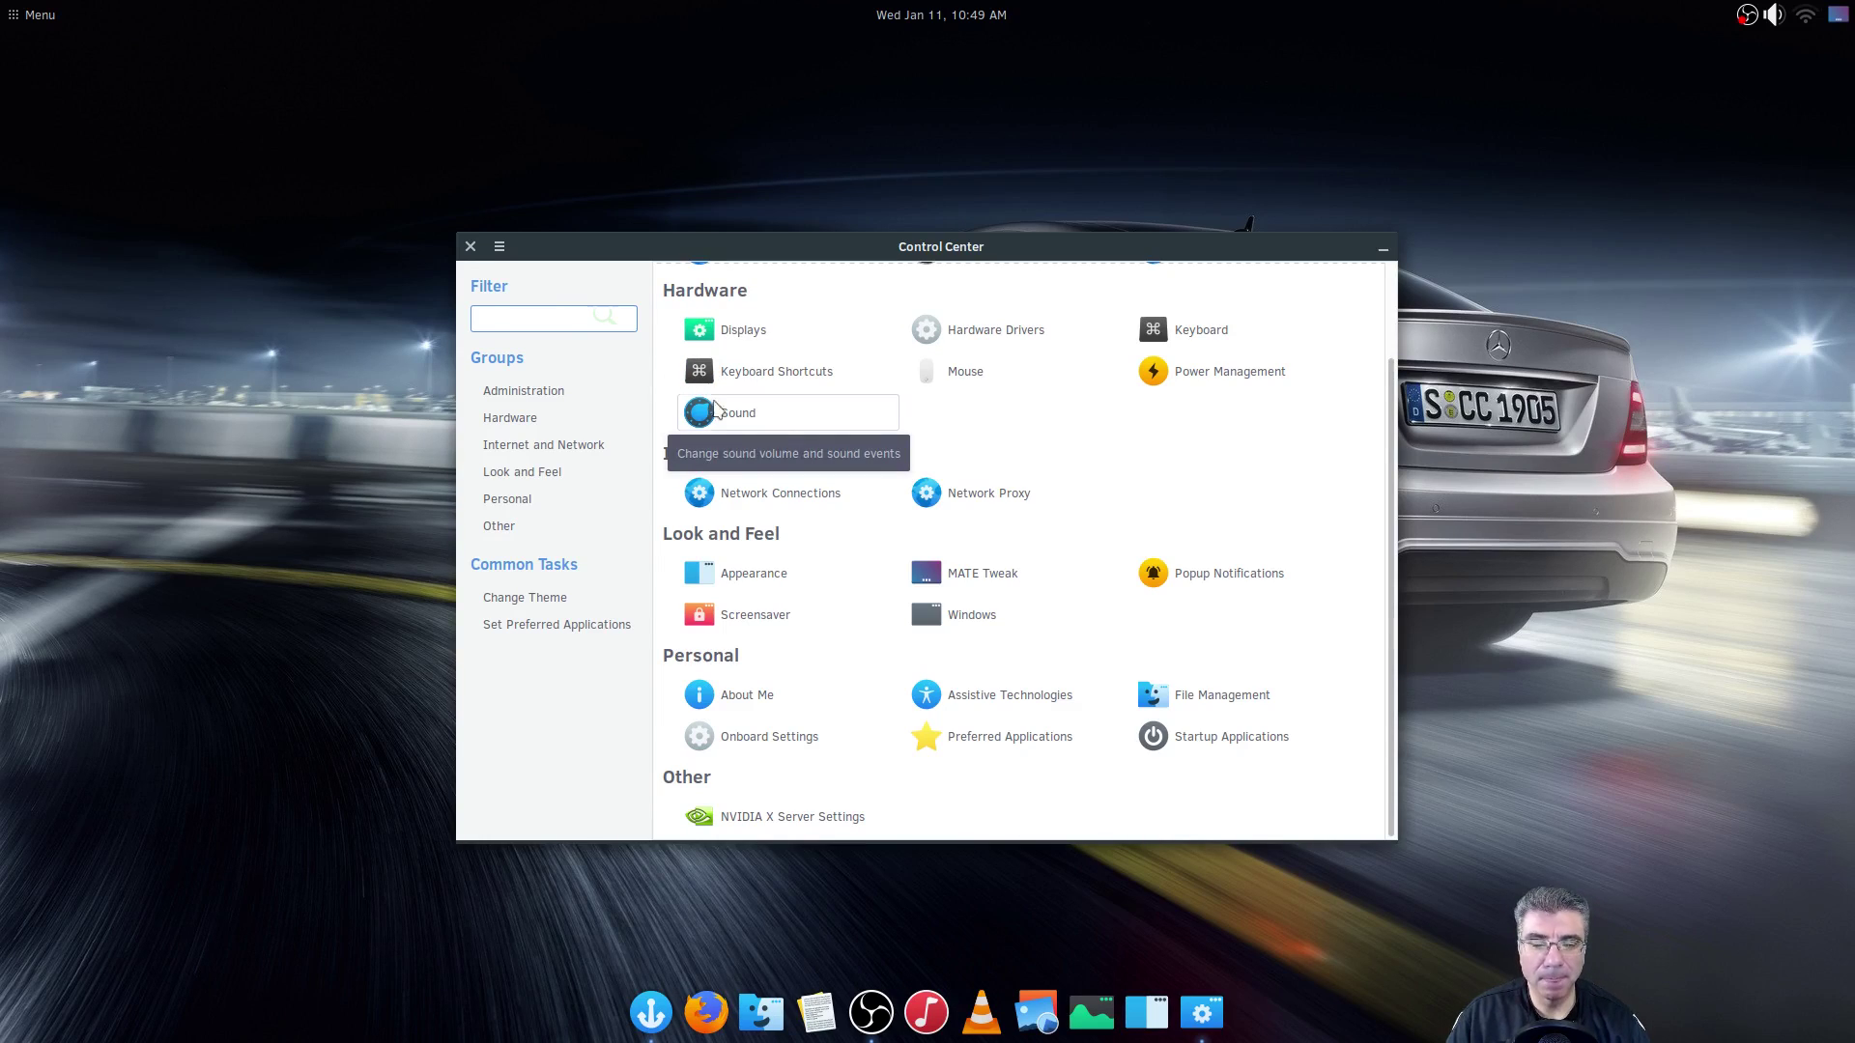
left_click(471, 247)
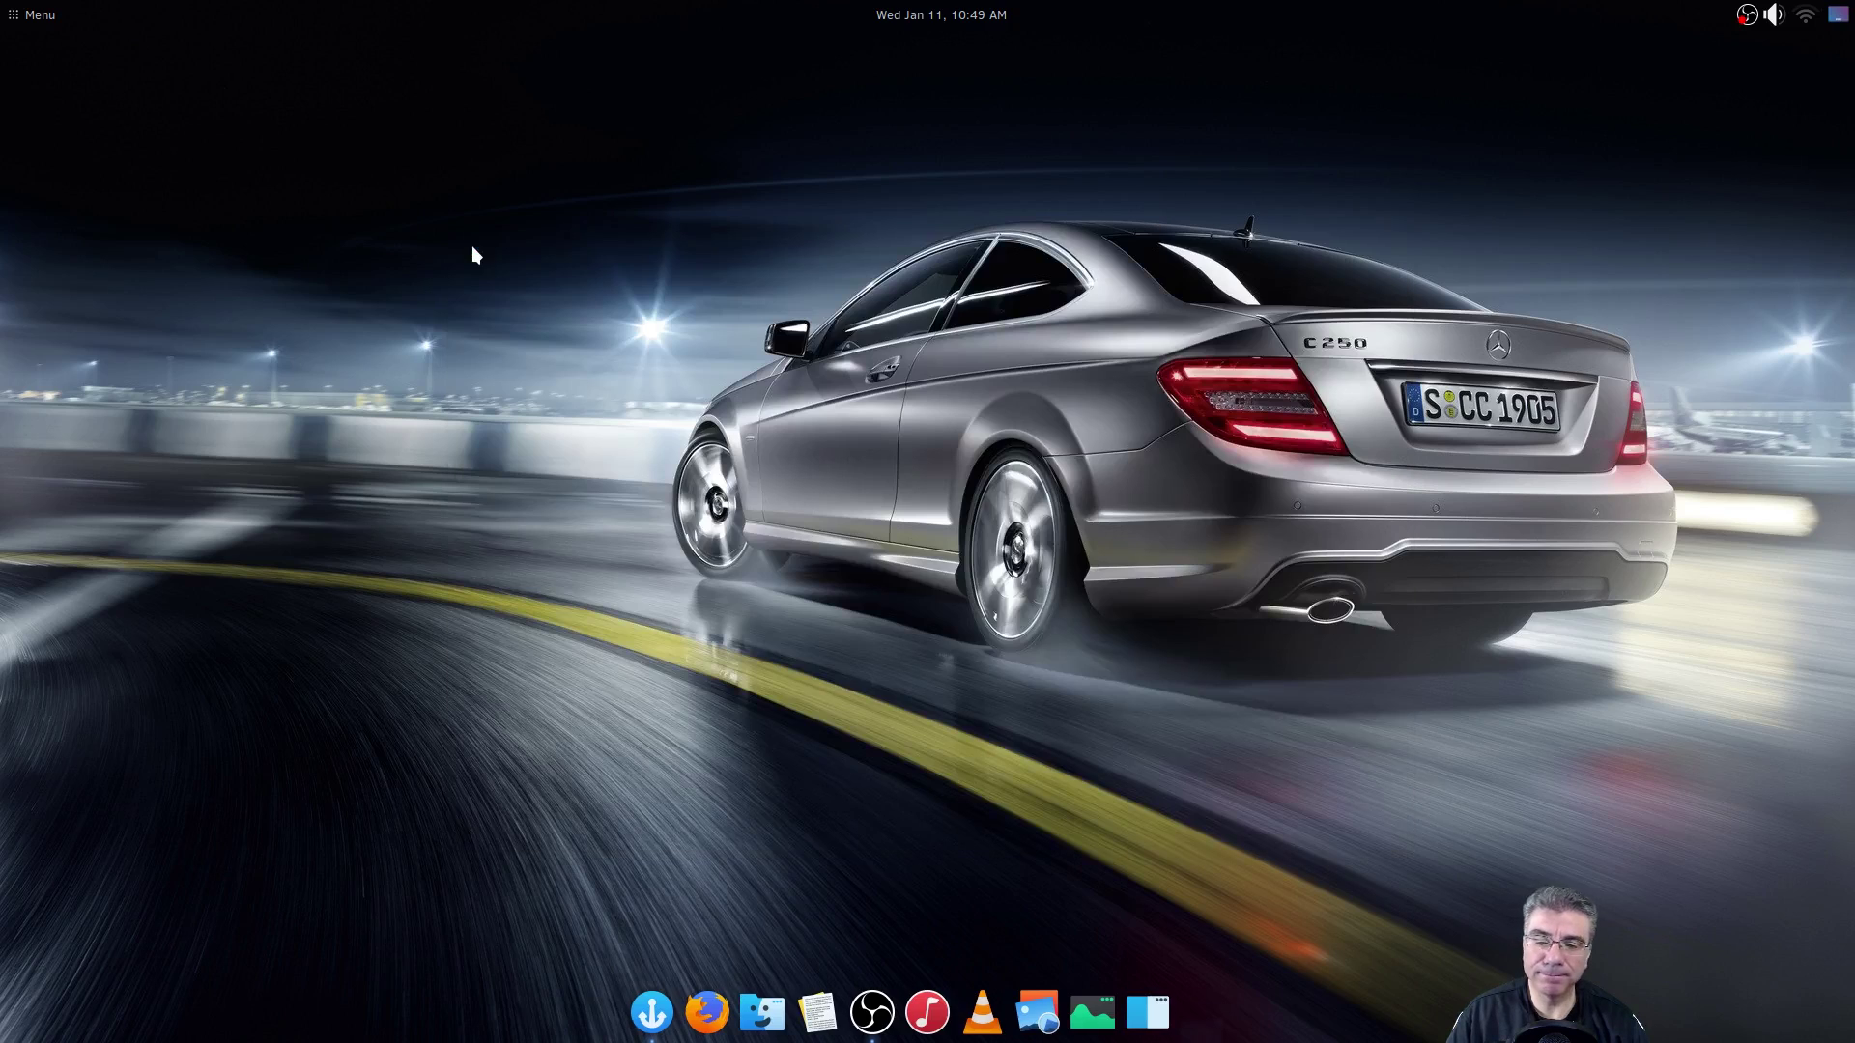